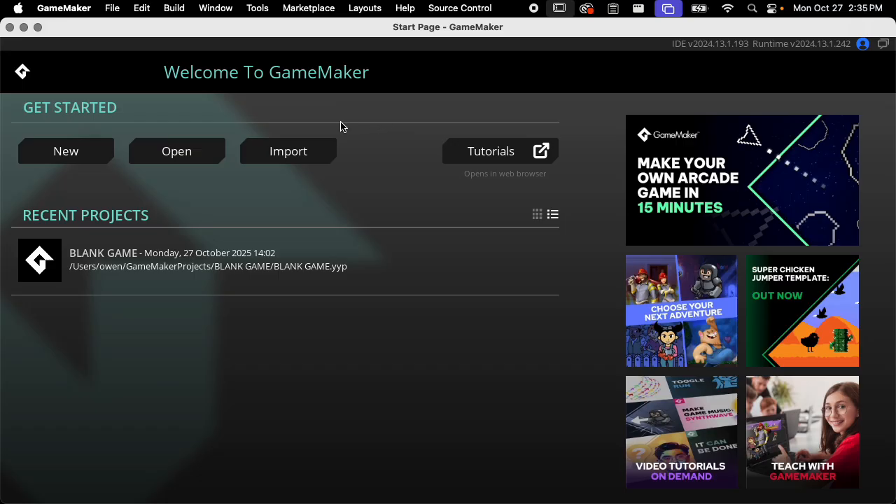
Start a new project and view the project types and the Blank Game template's details.
left_click(67, 152)
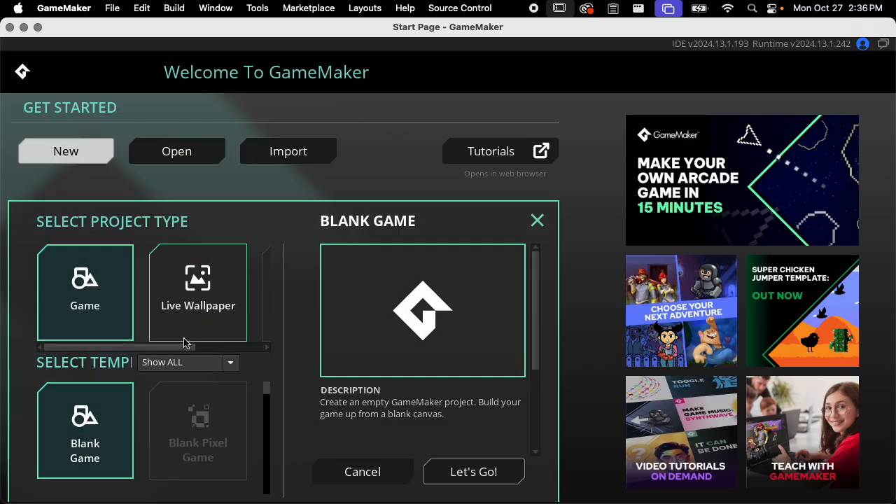
left_click_drag(158, 348, 129, 352)
scroll(266, 301, "down", 3)
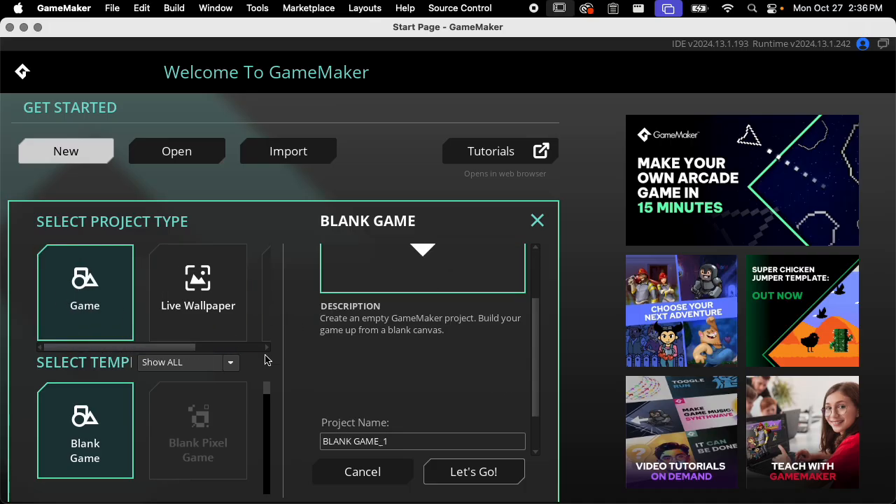
Examine the full range of available game templates, from the blank ones through the last genre example.
scroll(396, 322, "up", 3)
scroll(160, 422, "down", 4)
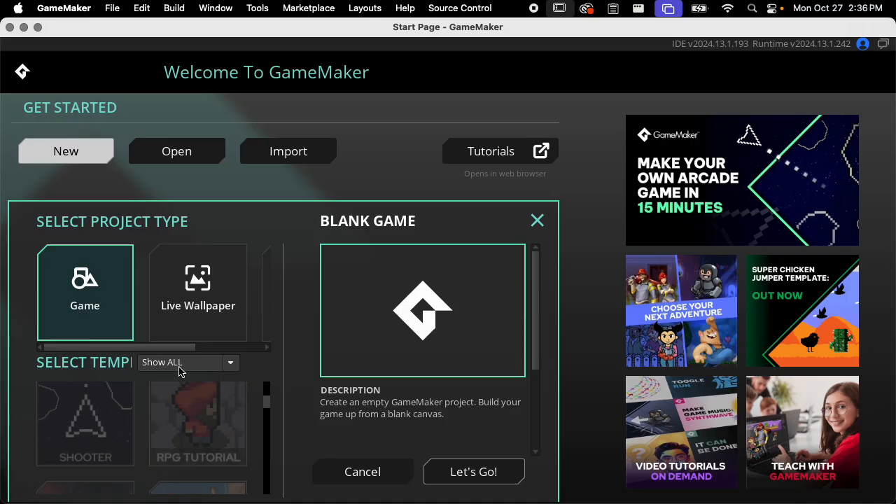
scroll(169, 397, "up", 1)
scroll(175, 392, "down", 2)
scroll(94, 428, "up", 2)
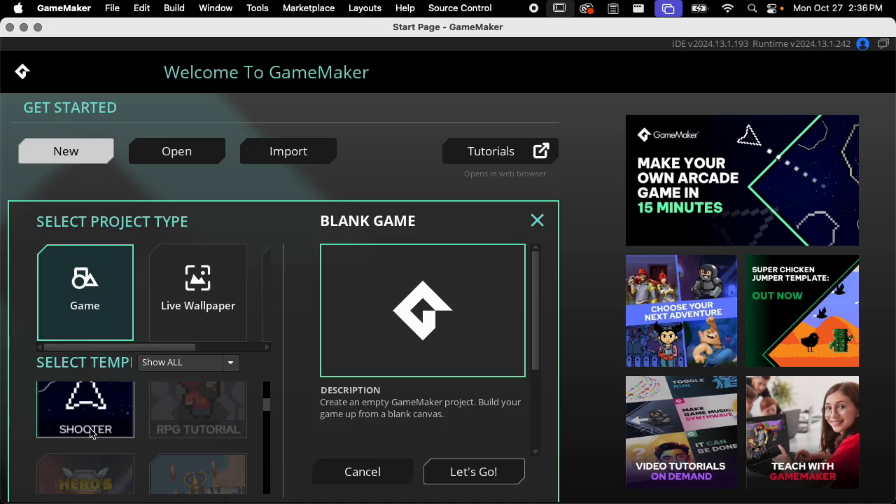
scroll(112, 425, "up", 4)
scroll(145, 435, "down", 5)
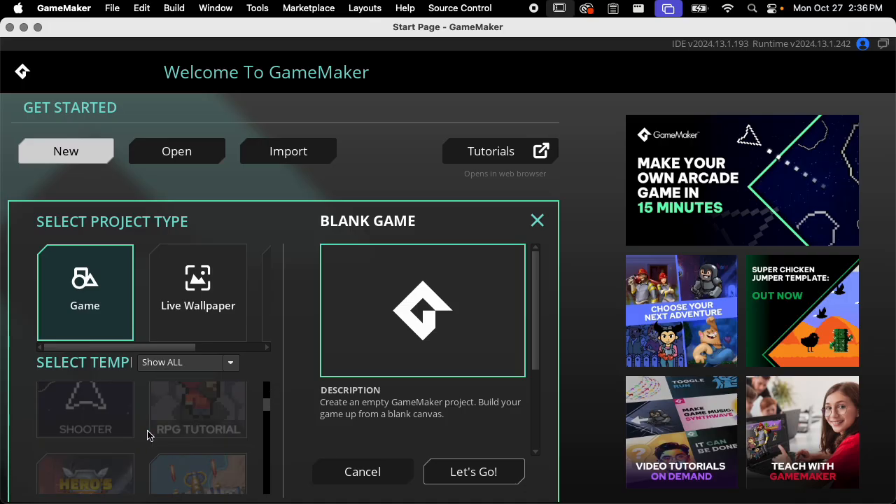
scroll(210, 433, "up", 2)
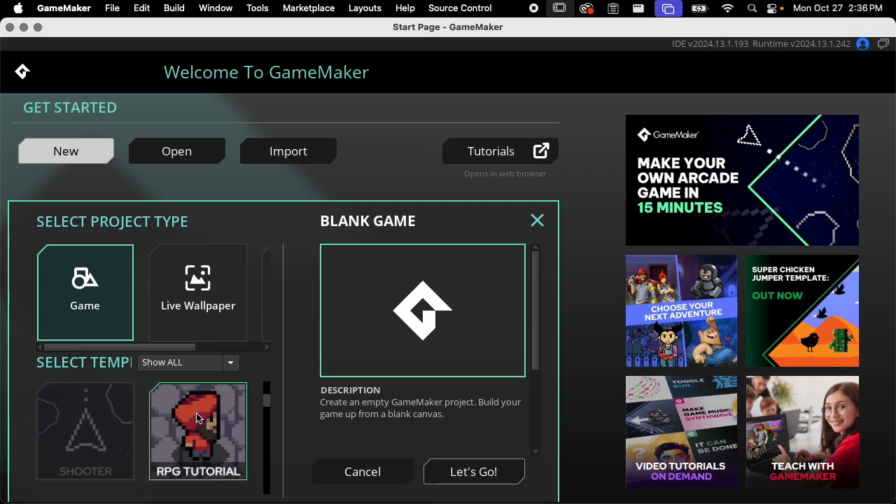
scroll(182, 419, "down", 5)
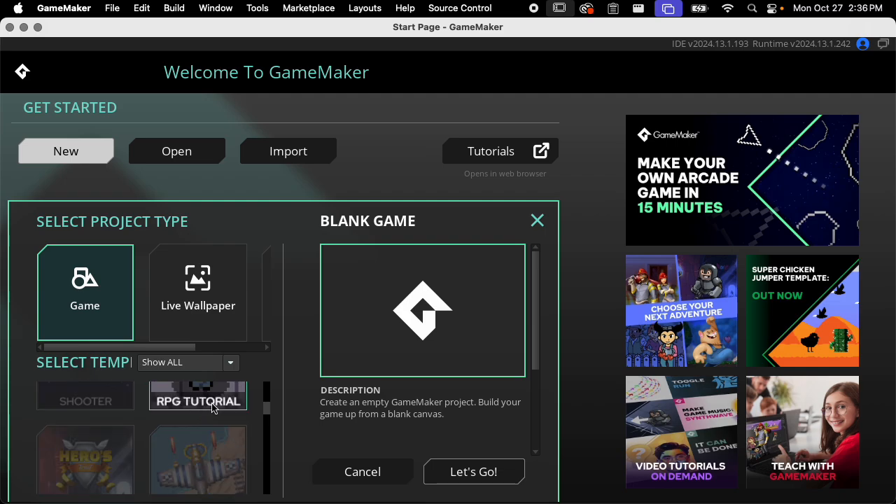
scroll(161, 420, "down", 3)
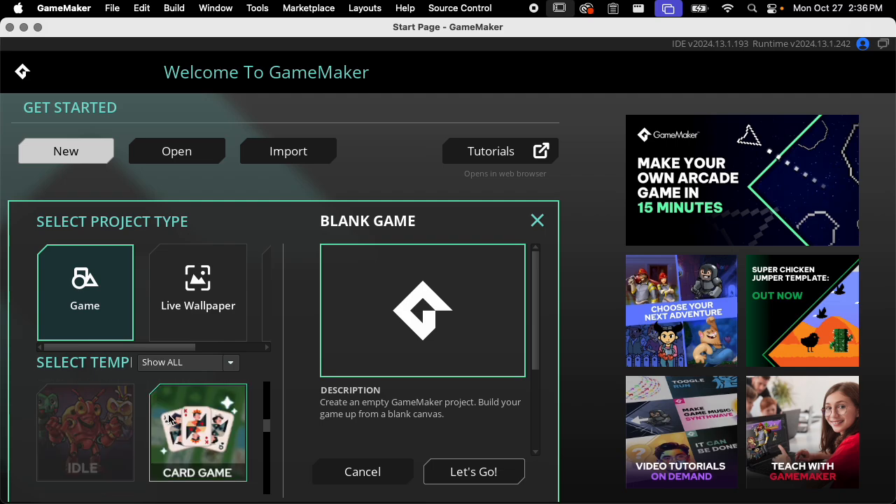
scroll(144, 420, "down", 3)
scroll(84, 419, "up", 3)
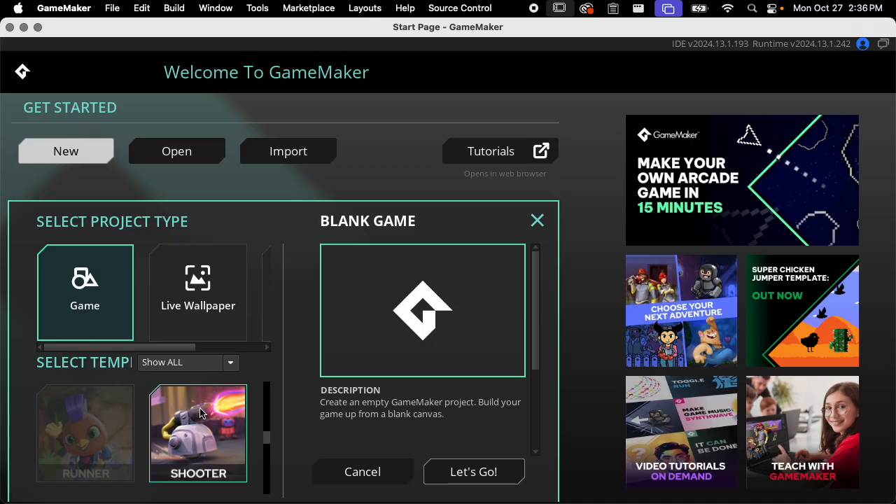
scroll(105, 424, "down", 3)
scroll(140, 430, "down", 5)
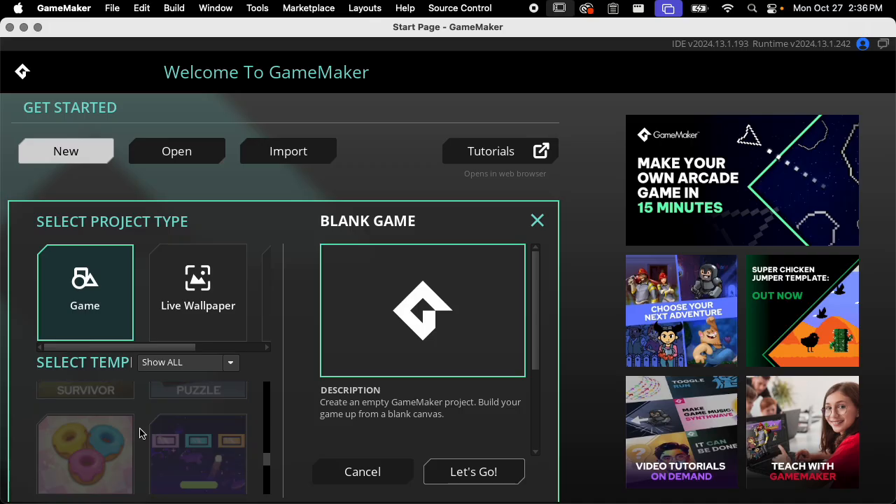
scroll(181, 445, "down", 5)
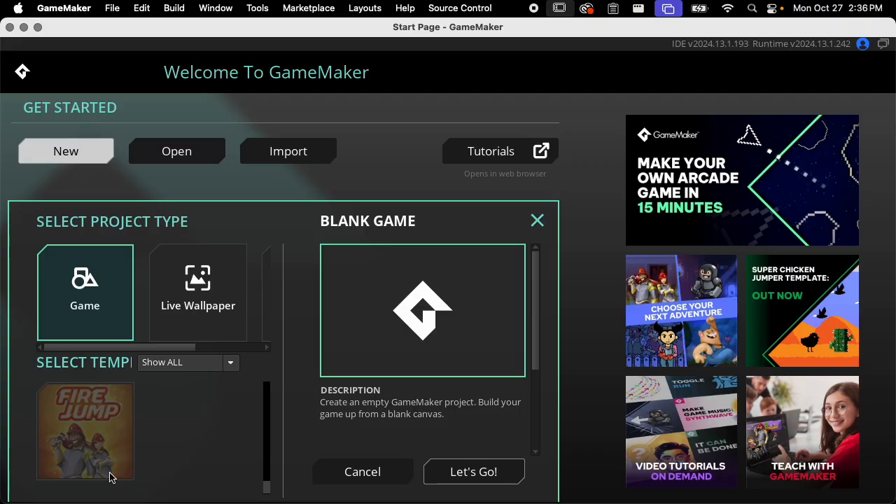
scroll(173, 441, "up", 10)
scroll(151, 441, "up", 3)
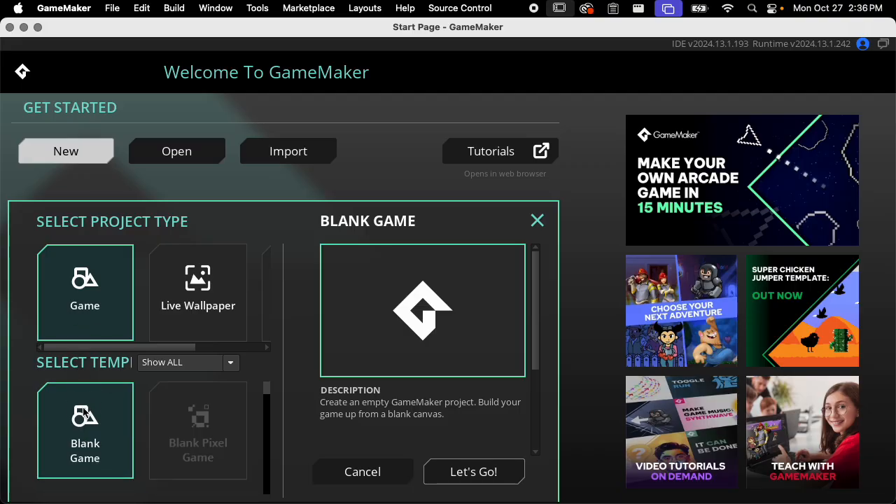
scroll(201, 410, "down", 1)
scroll(202, 410, "up", 1)
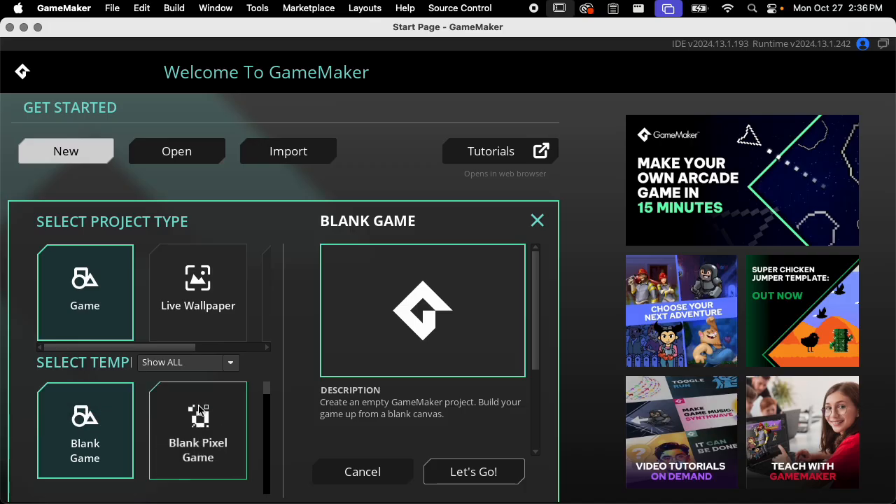
Choose the Blank Pixel Game template and review its description, scripting language, project name and location options.
left_click(199, 421)
scroll(319, 338, "down", 3)
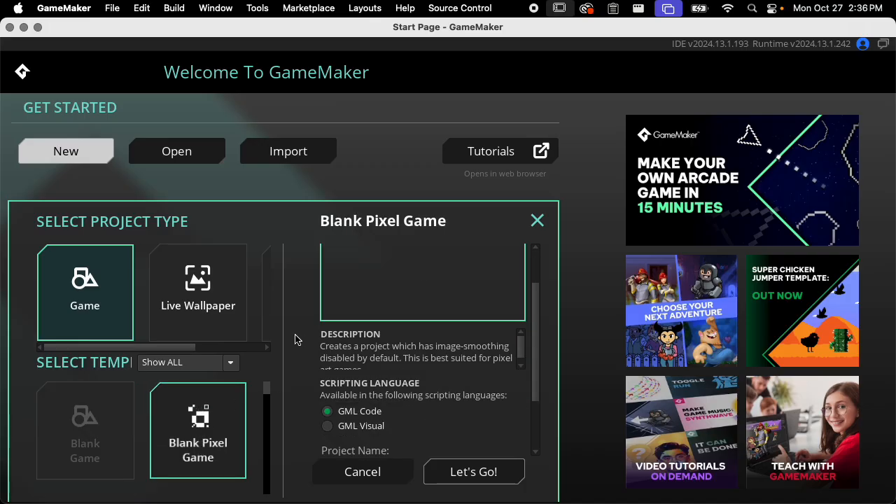
scroll(319, 337, "down", 2)
scroll(301, 330, "up", 5)
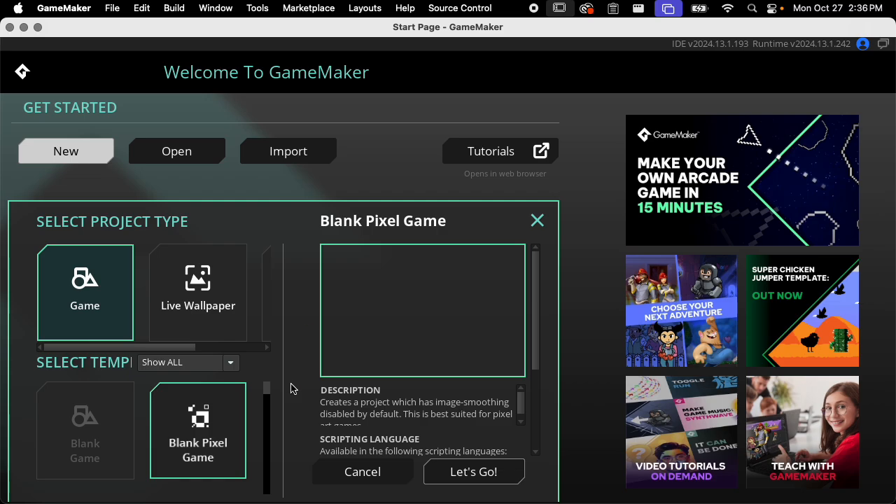
scroll(396, 355, "down", 3)
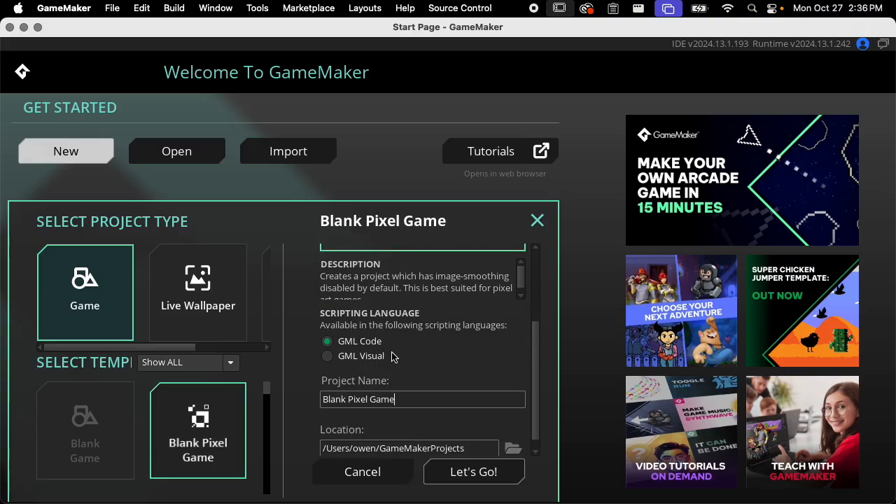
scroll(116, 418, "down", 2)
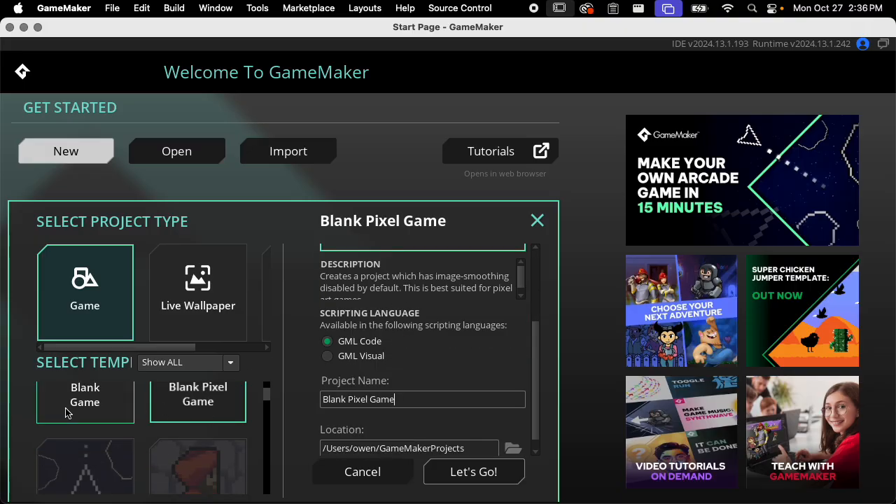
scroll(374, 330, "up", 3)
scroll(406, 326, "down", 3)
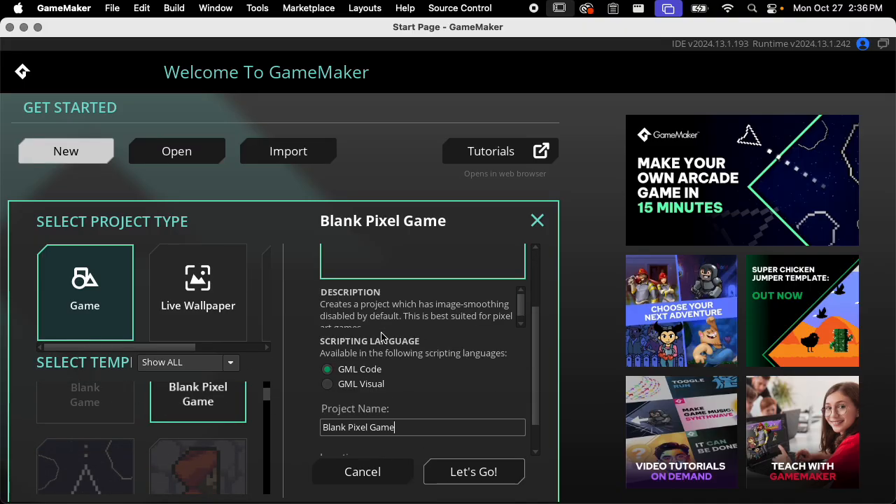
scroll(350, 315, "up", 2)
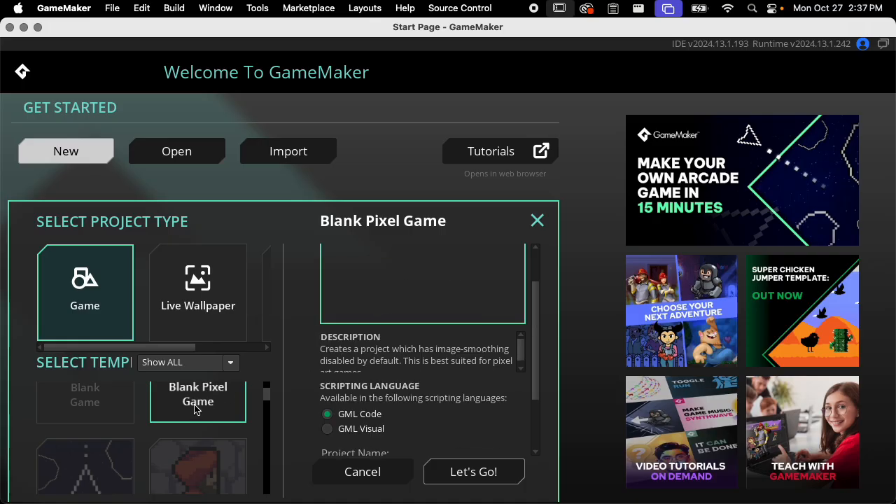
Compare the Blank Game template's options with those of Blank Pixel Game, leaving Blank Pixel Game selected.
left_click(85, 400)
scroll(373, 362, "down", 2)
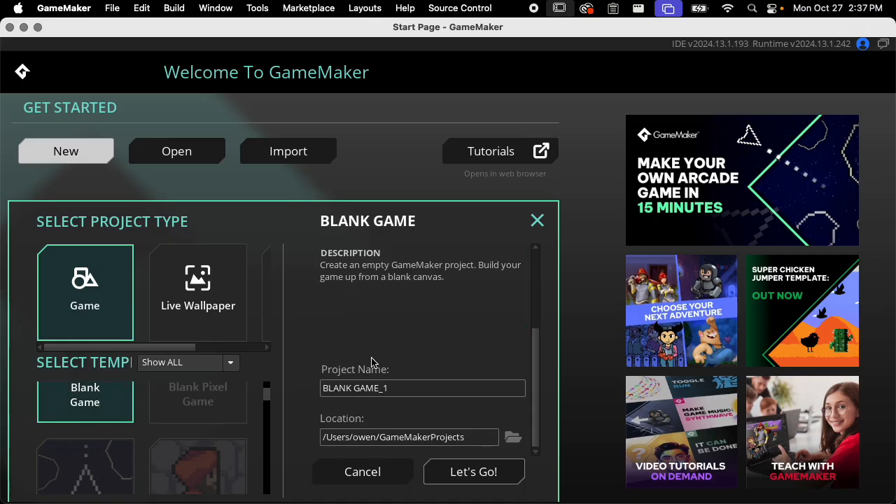
left_click(219, 398)
scroll(383, 353, "up", 1)
scroll(383, 353, "down", 1)
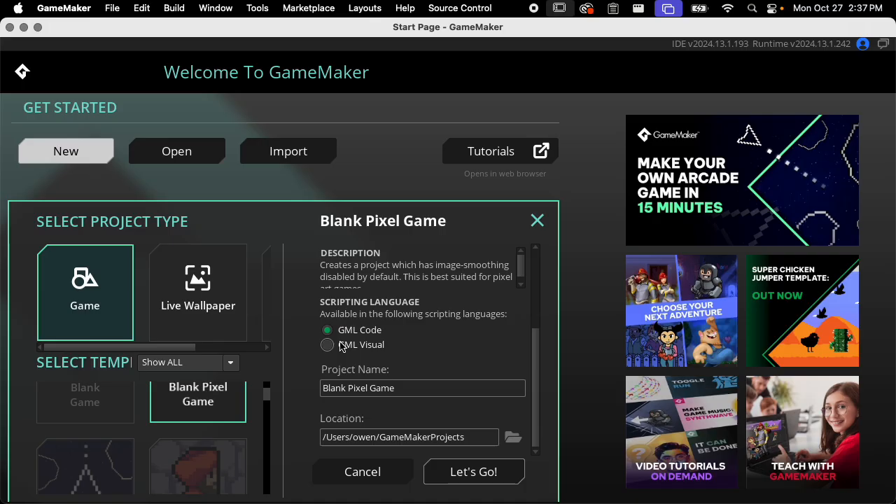
Set the scripting language to GML Visual and name the project "GameMaker Demo Fall 2025".
left_click(366, 349)
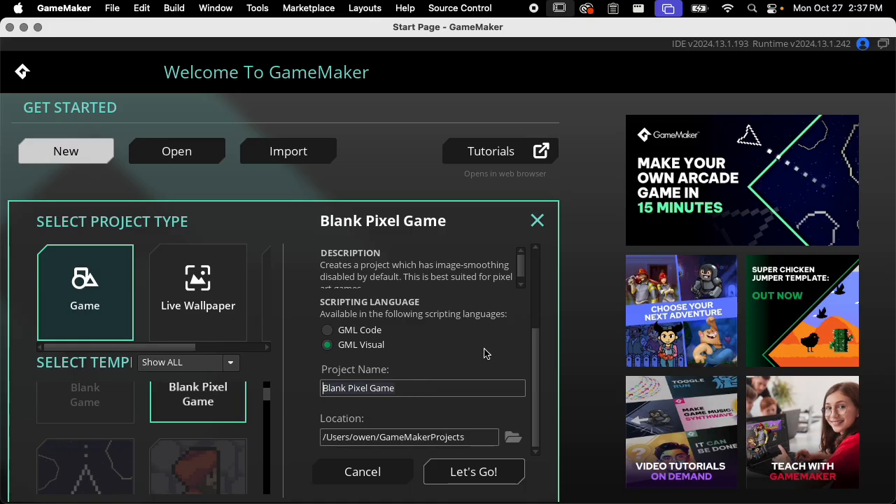
key("super+a")
type("G")
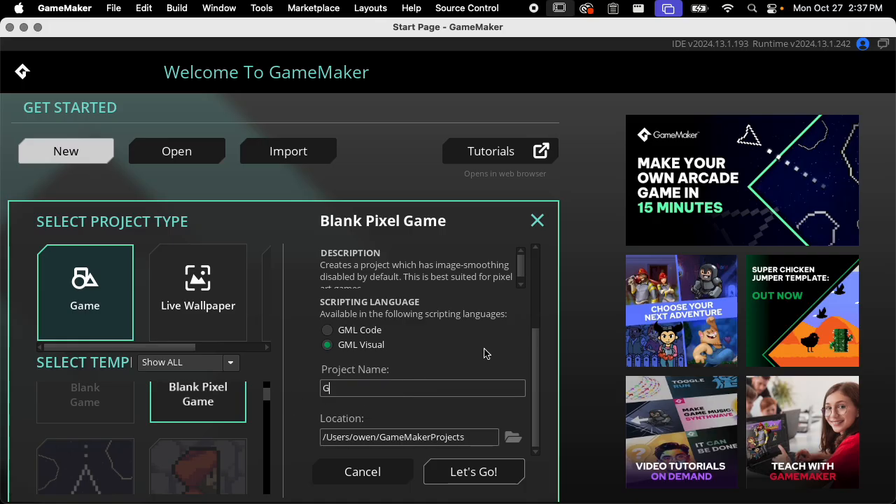
type("ameMaker Fall 2")
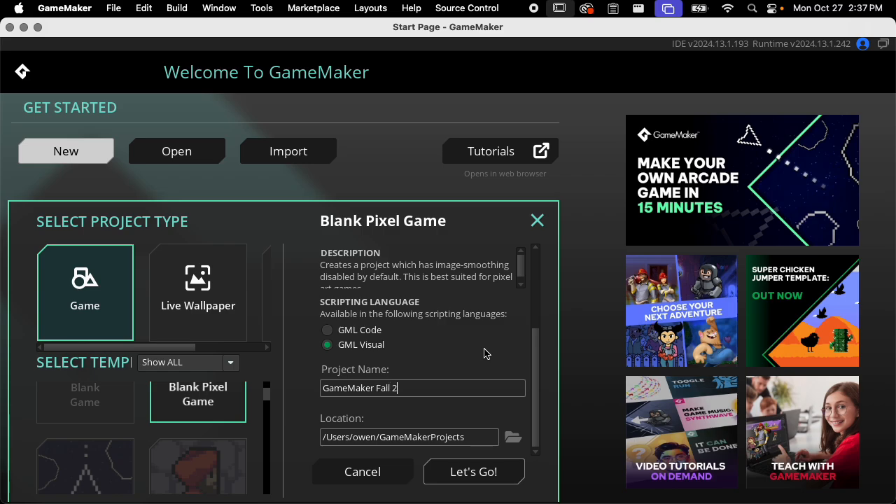
type("025")
type("Demo")
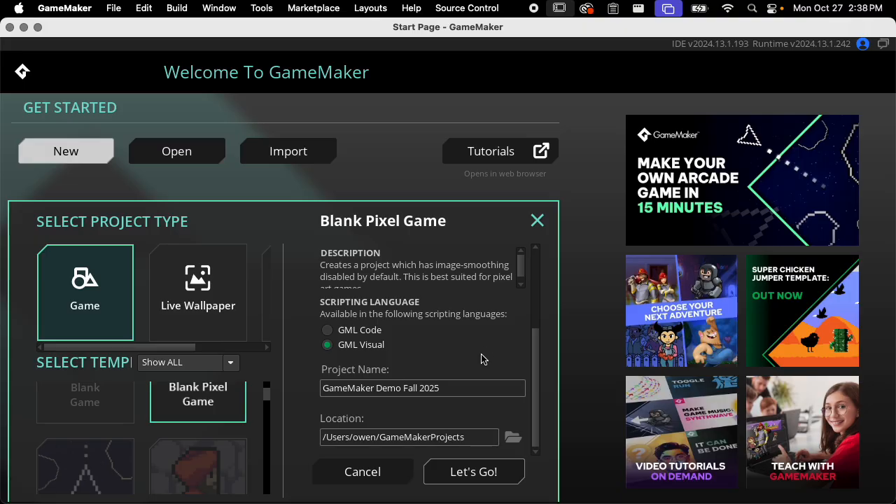
left_click(513, 438)
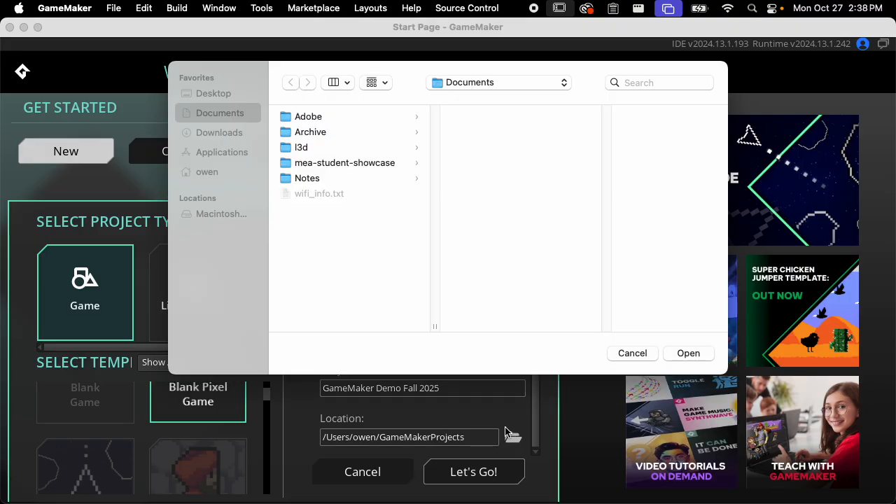
left_click(632, 353)
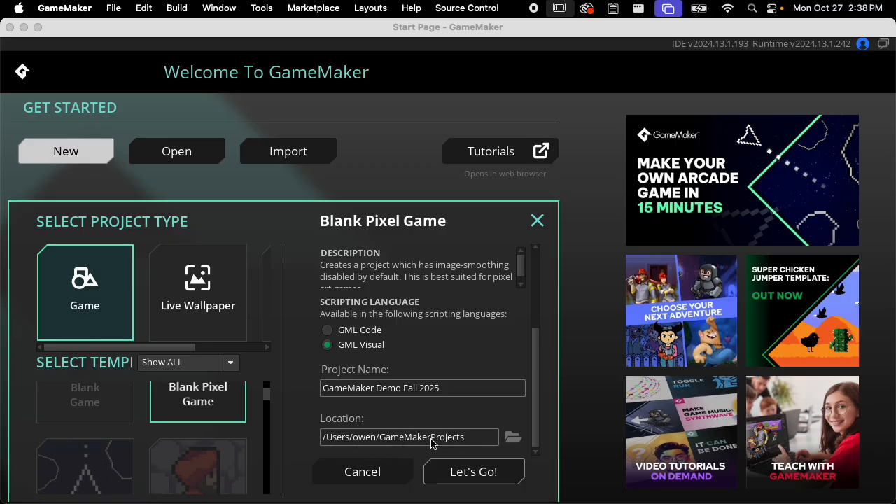
left_click(516, 437)
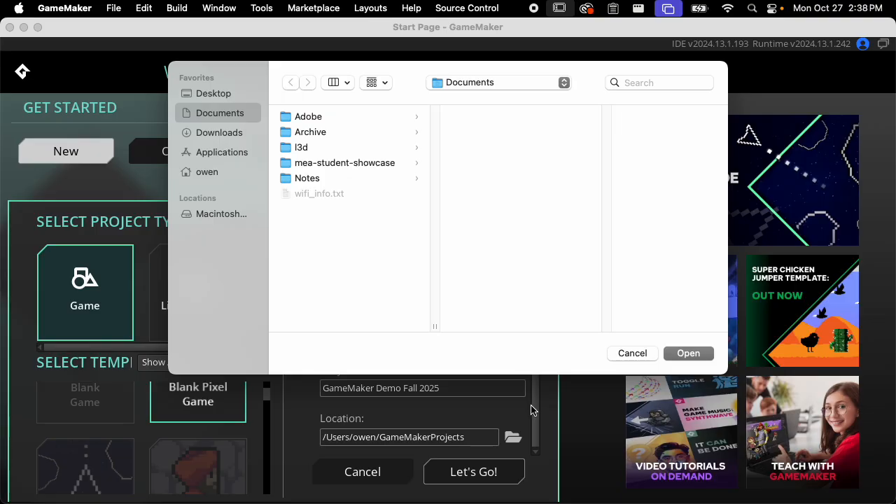
left_click(213, 93)
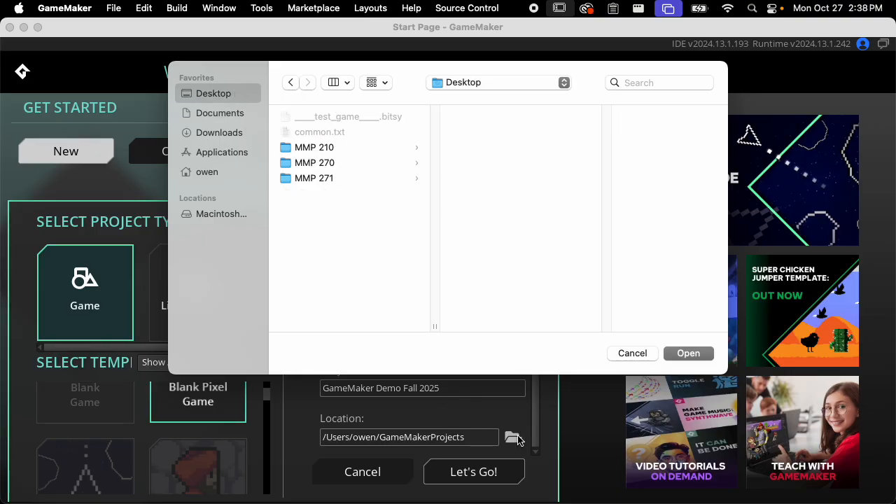
left_click(632, 353)
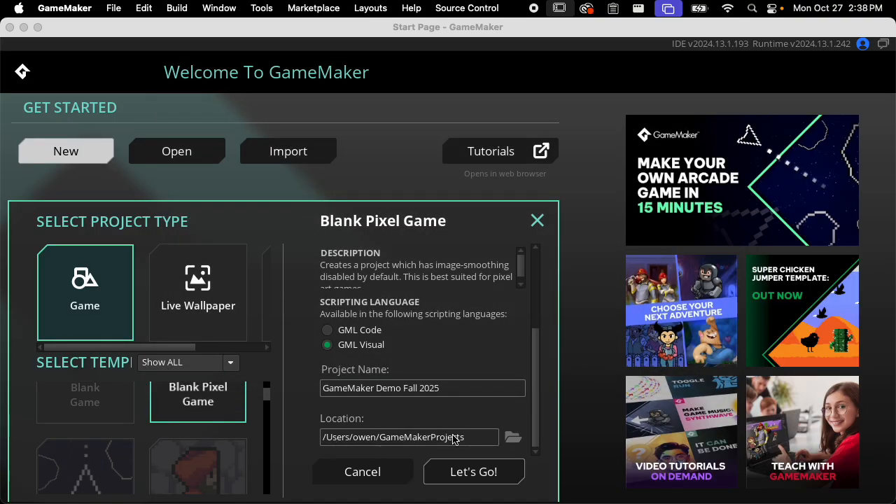
left_click(472, 412)
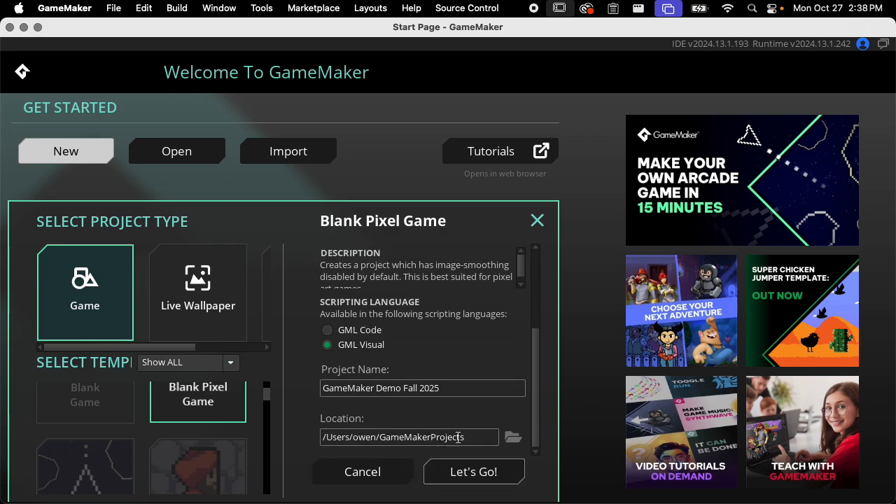
Try to create the project from the Blank Pixel Game template and dismiss the resulting notice.
left_click(463, 472)
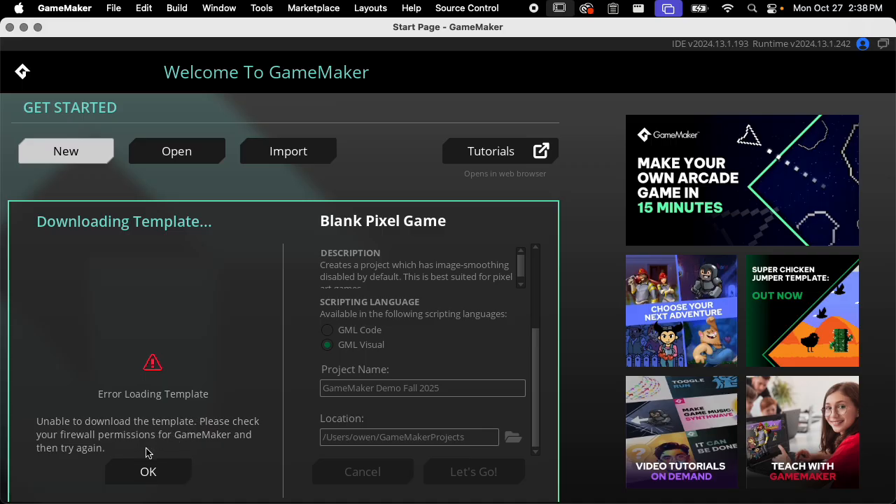
left_click(145, 472)
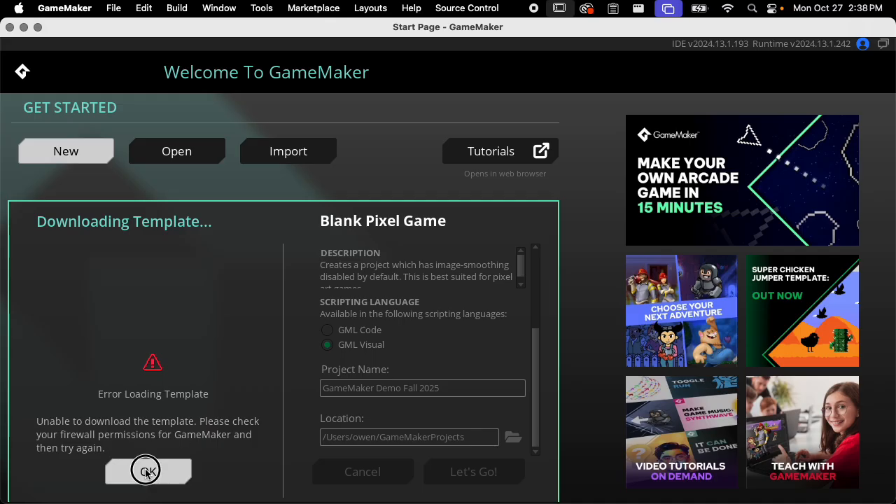
Switch the new project's template to Blank Game.
left_click(112, 406)
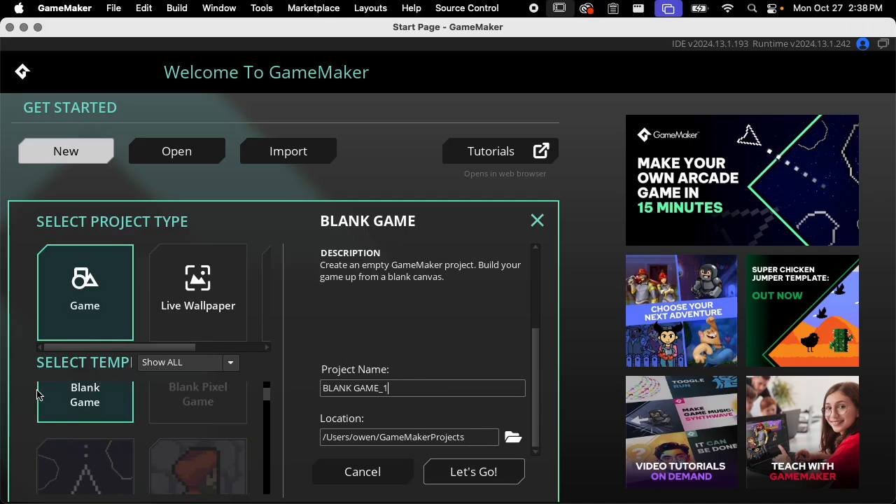
scroll(138, 406, "up", 2)
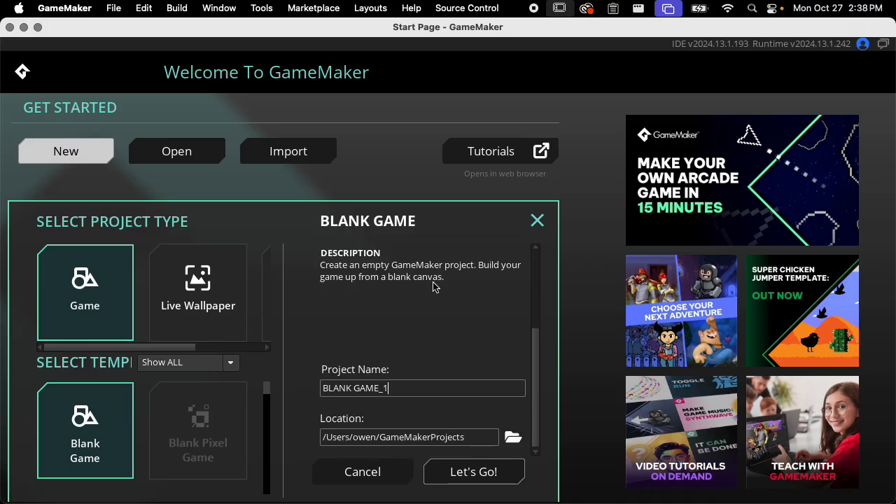
Name the project "GameMaker Demo Fall 2025" and create it from the Blank Game template.
left_click_drag(409, 384, 305, 388)
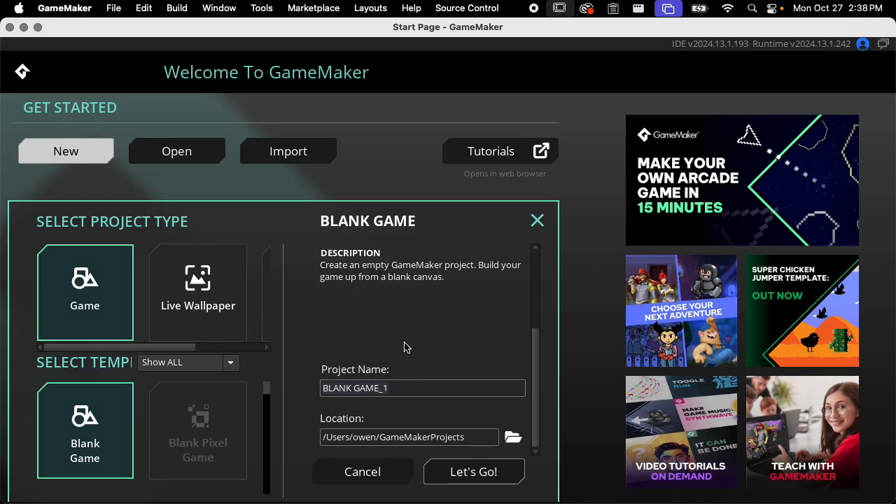
type("GameMaker")
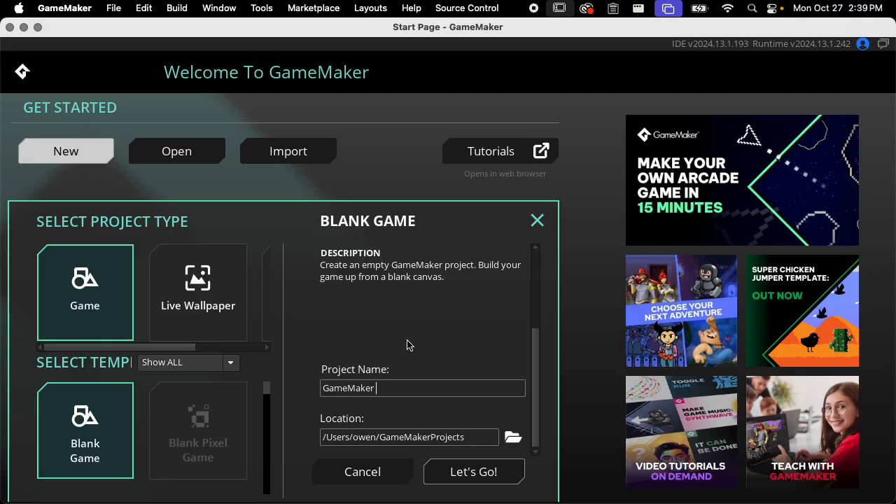
type("Demo Fall 2025")
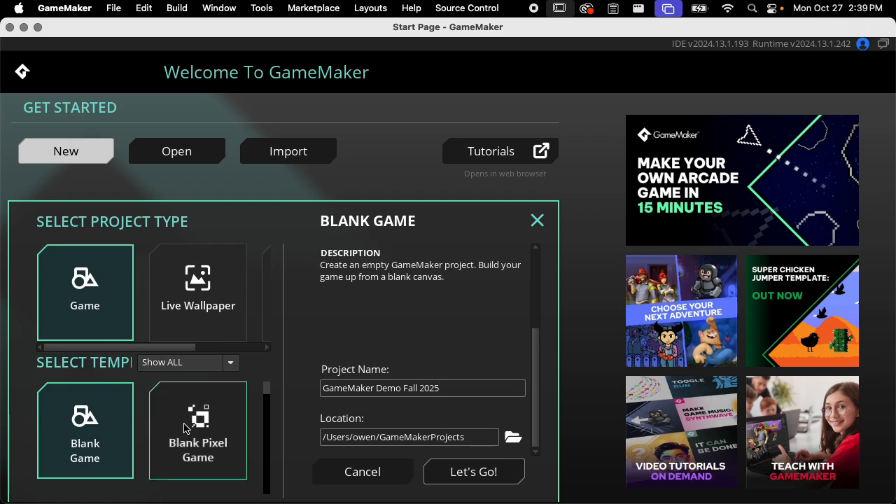
scroll(185, 426, "down", 1)
scroll(187, 423, "up", 1)
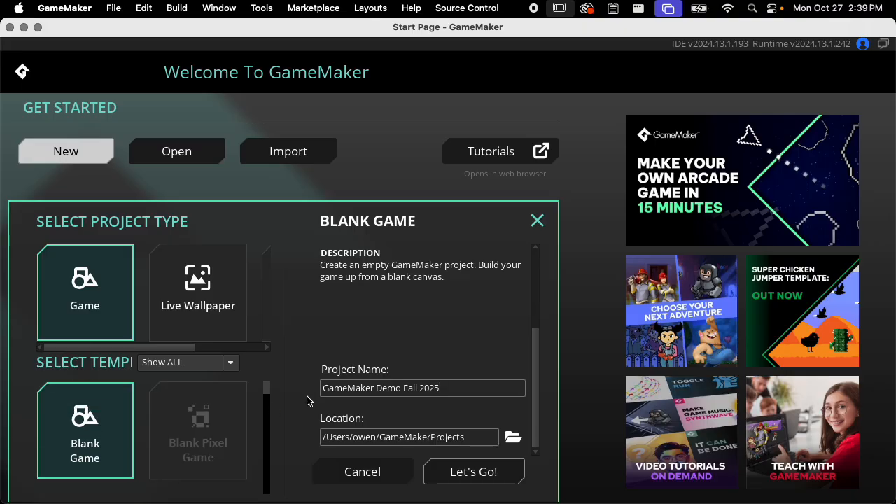
scroll(189, 403, "down", 4)
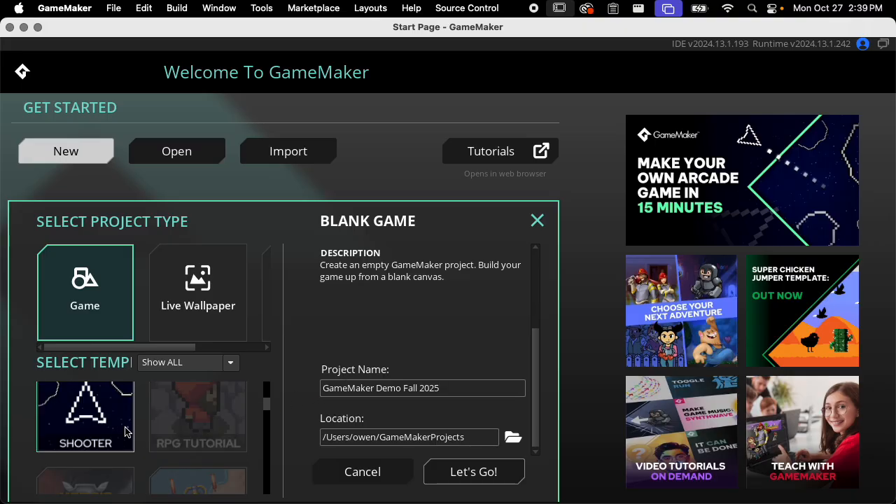
scroll(134, 420, "up", 4)
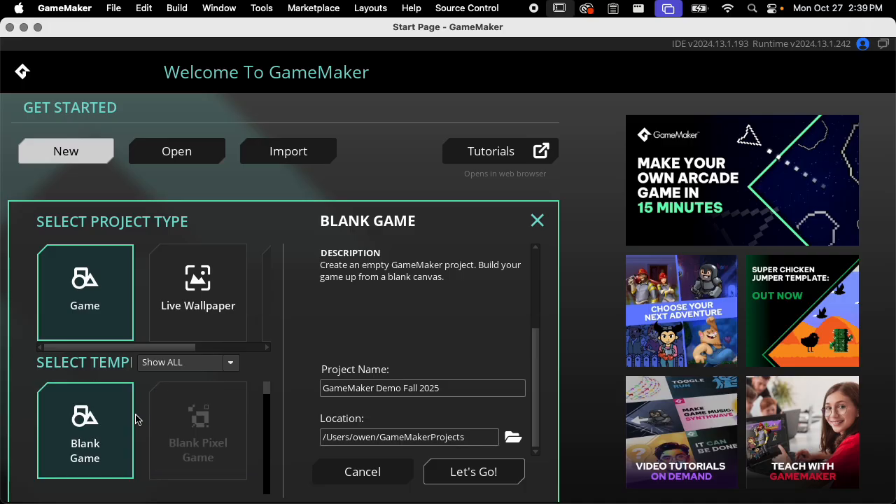
left_click(470, 480)
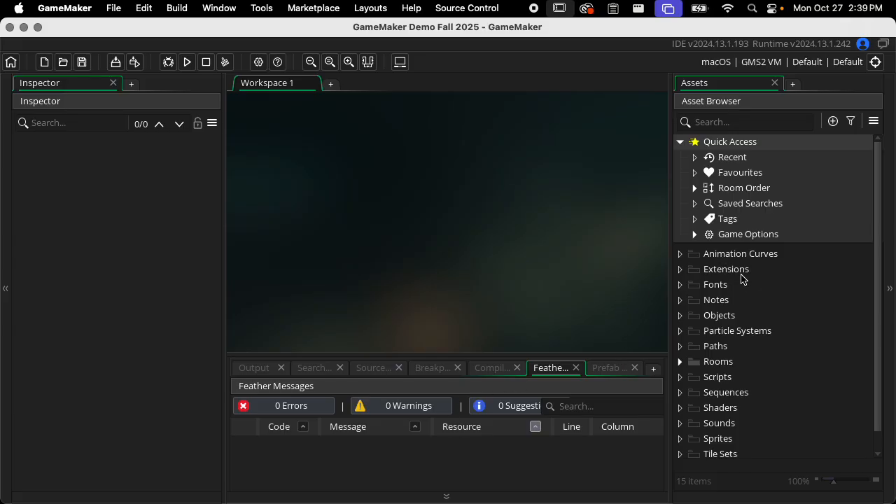
Look through the Asset Browser's folders and collapse its Quick Access group.
scroll(796, 350, "down", 1)
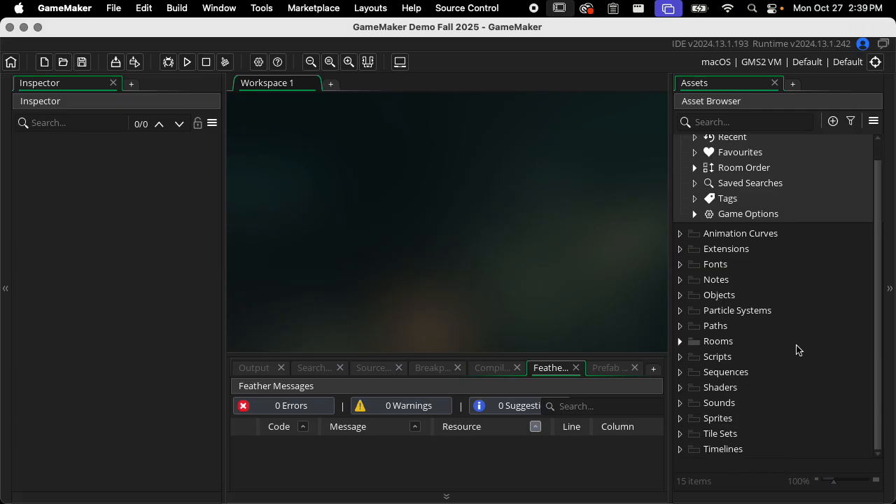
scroll(796, 350, "up", 1)
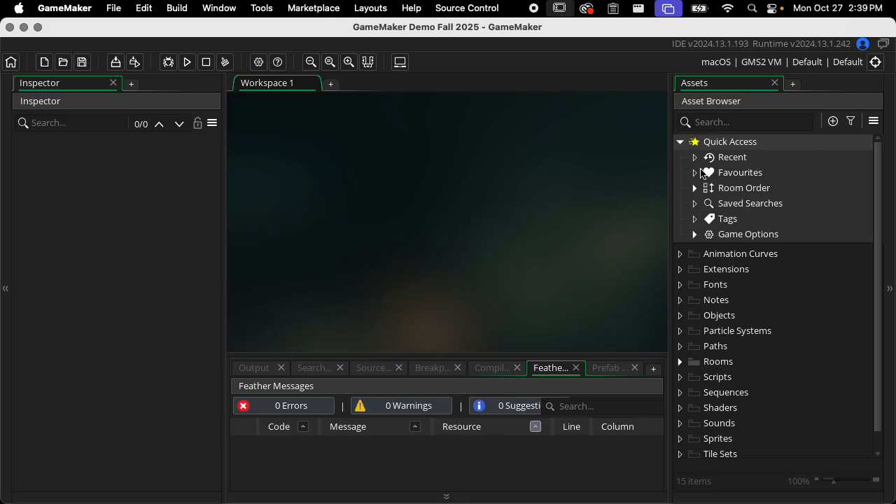
scroll(781, 301, "down", 1)
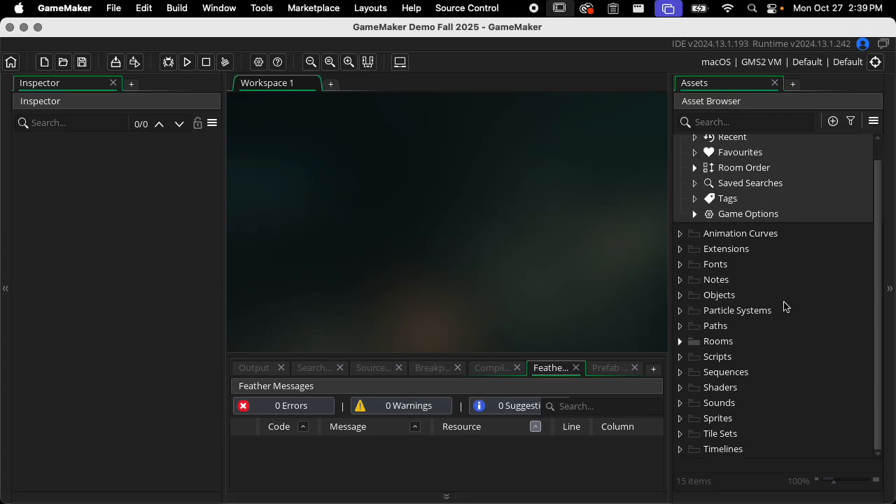
scroll(783, 305, "up", 1)
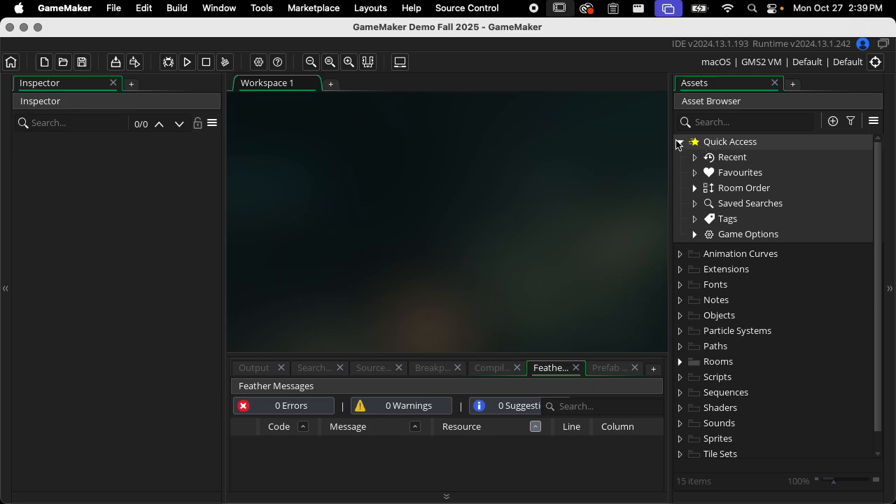
left_click(680, 143)
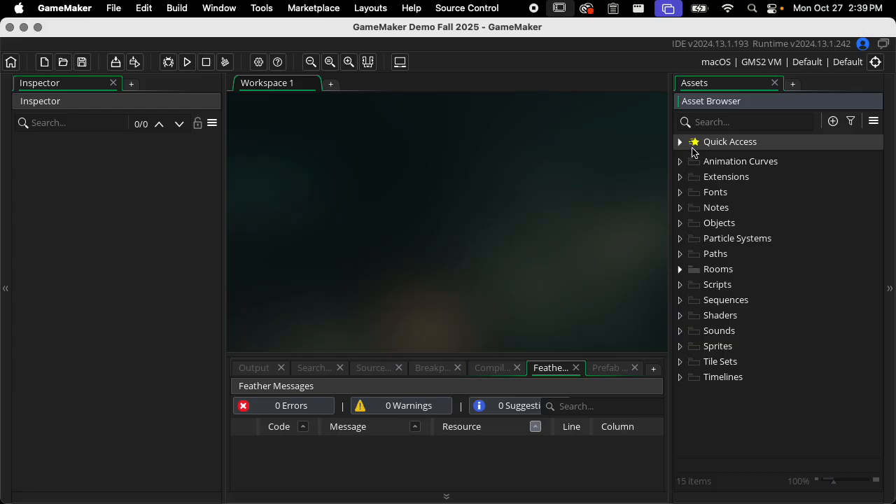
left_click(680, 143)
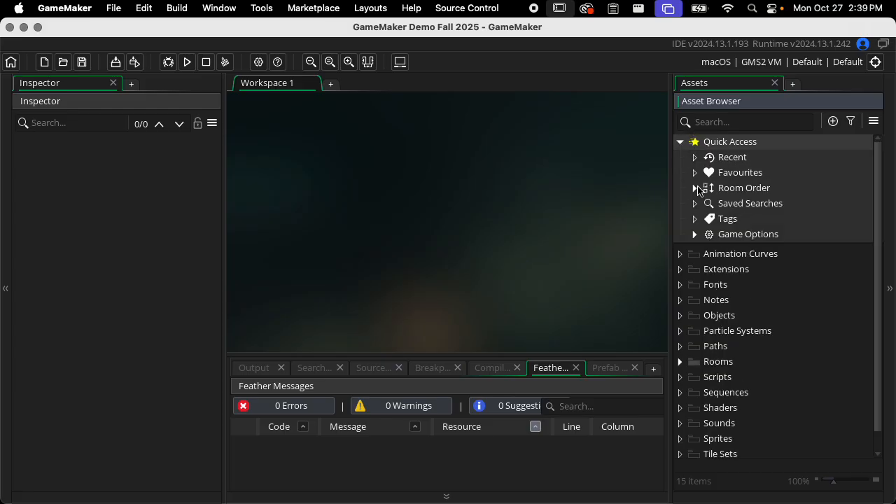
left_click(680, 143)
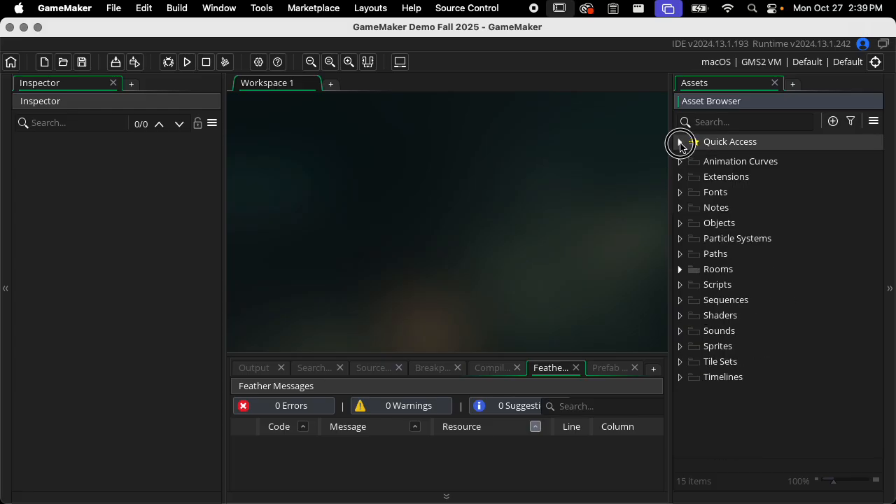
left_click(680, 143)
left_click(680, 143)
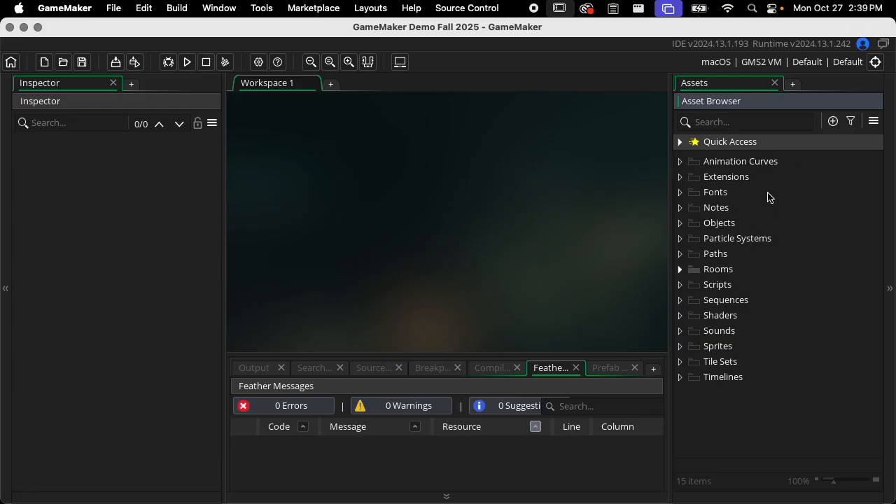
Inspect the contents of the Rooms folder in the Asset Browser and collapse the folder again.
left_click(732, 225)
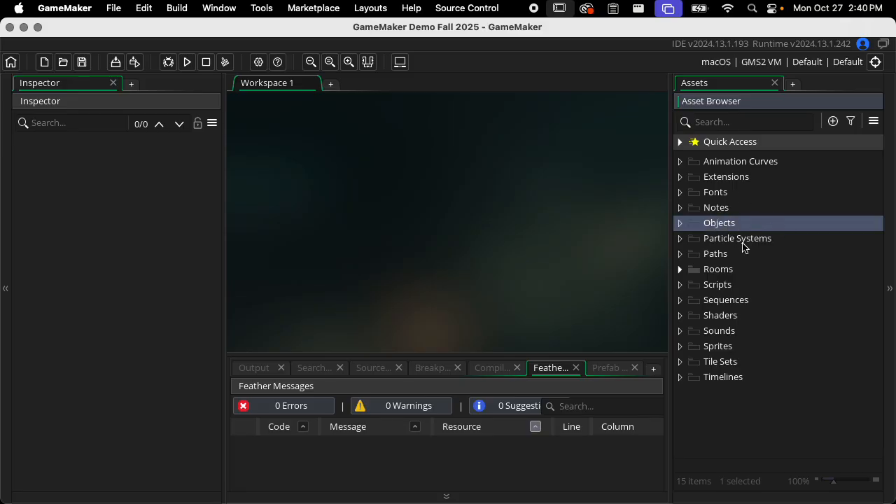
left_click(681, 270)
left_click(741, 274)
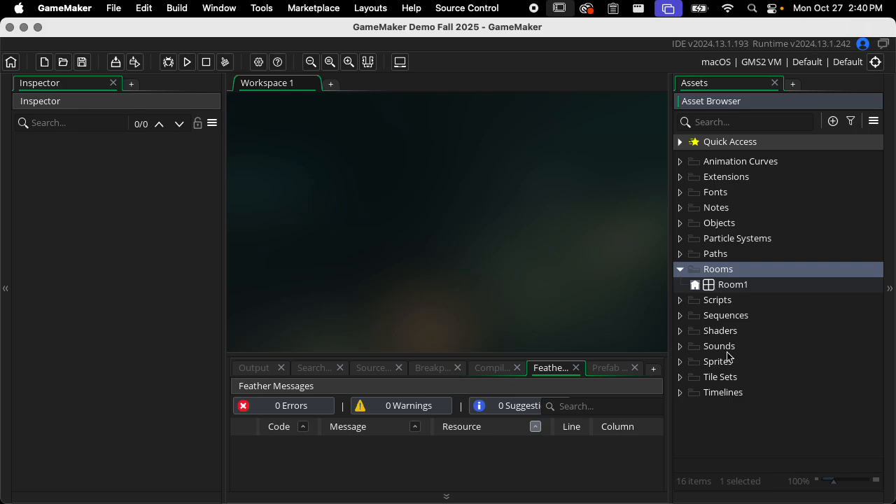
left_click(680, 269)
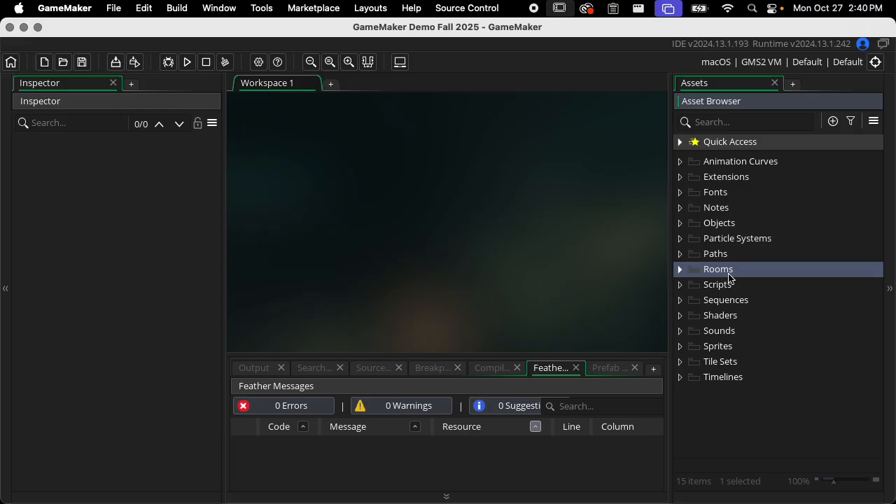
Delete the Animation Curves, Extensions, Fonts and Notes folders from the Asset Browser.
left_click(758, 165)
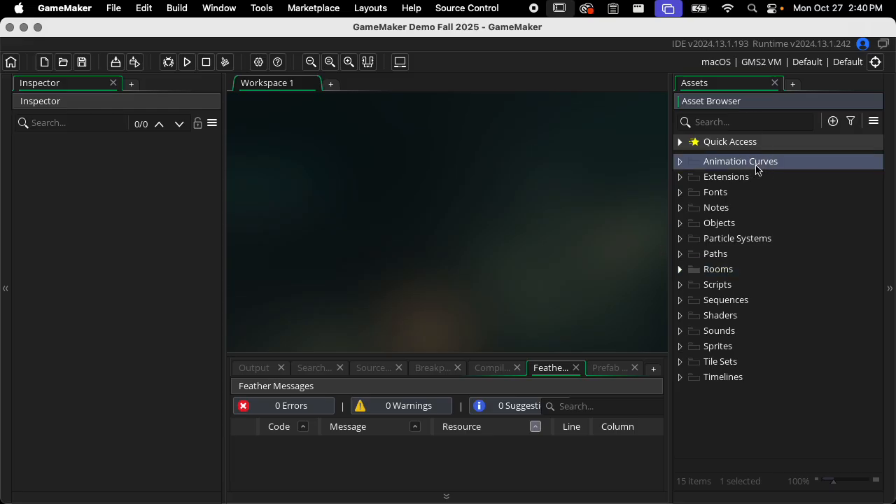
key("Delete")
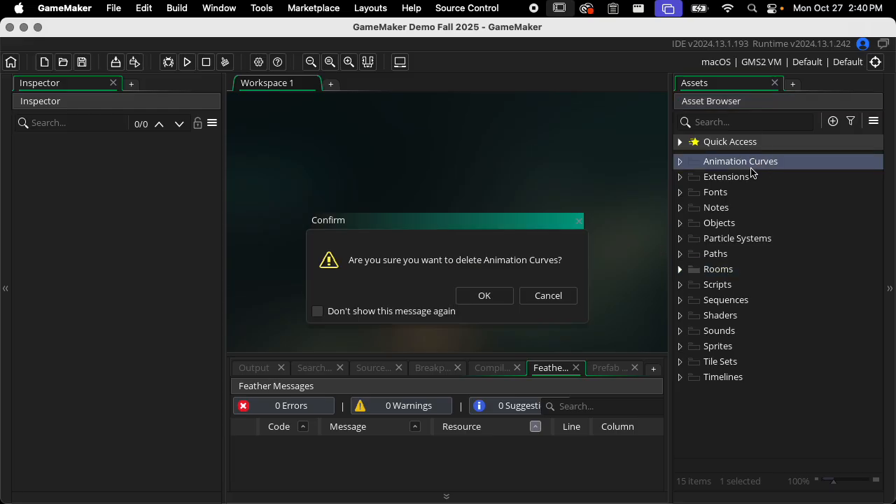
left_click(484, 295)
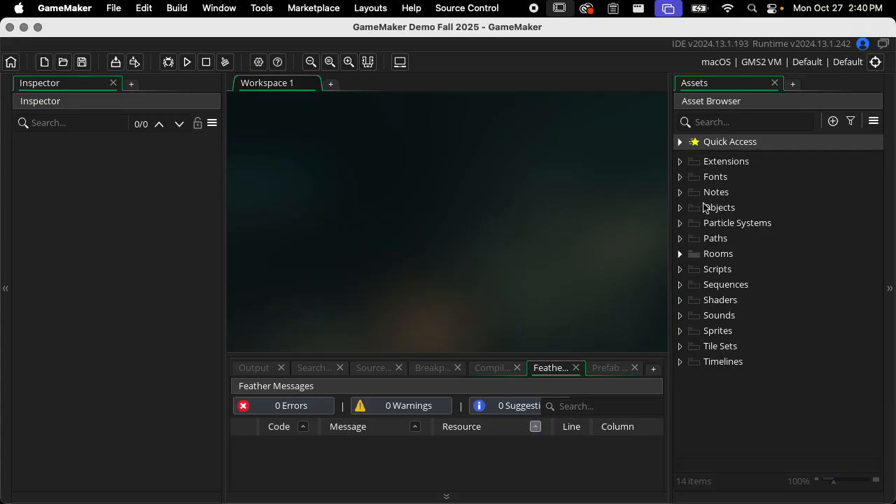
left_click(731, 163)
left_click(732, 192, "shift")
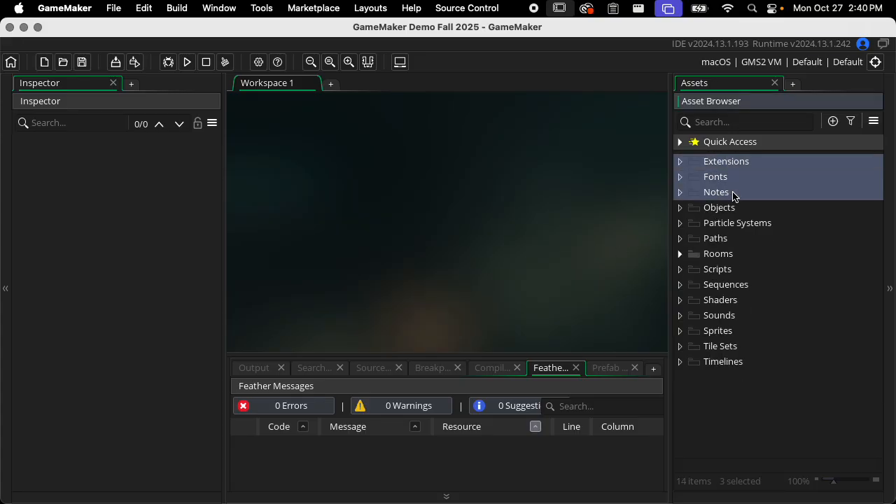
key("Delete")
left_click(511, 295)
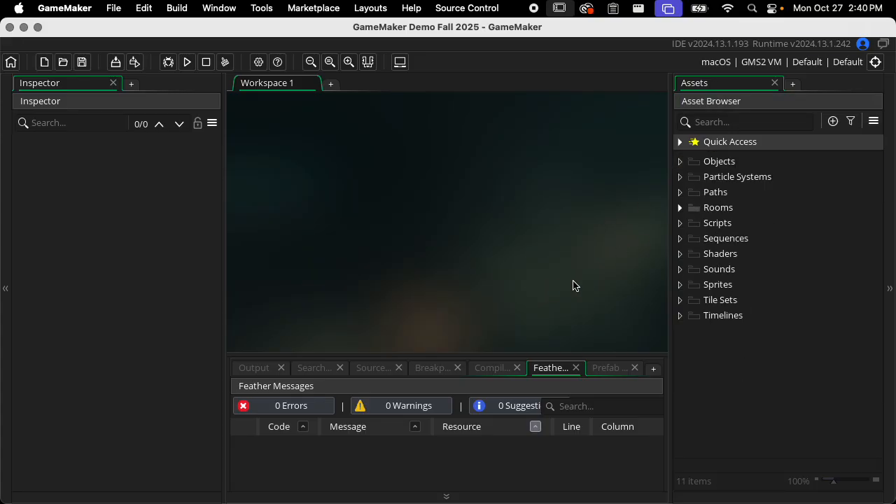
Delete the Particle Systems, Paths, Scripts, Sequences, Shaders and Sounds folders from the Asset Browser.
left_click(741, 178)
left_click(742, 194, "shift")
key("Delete")
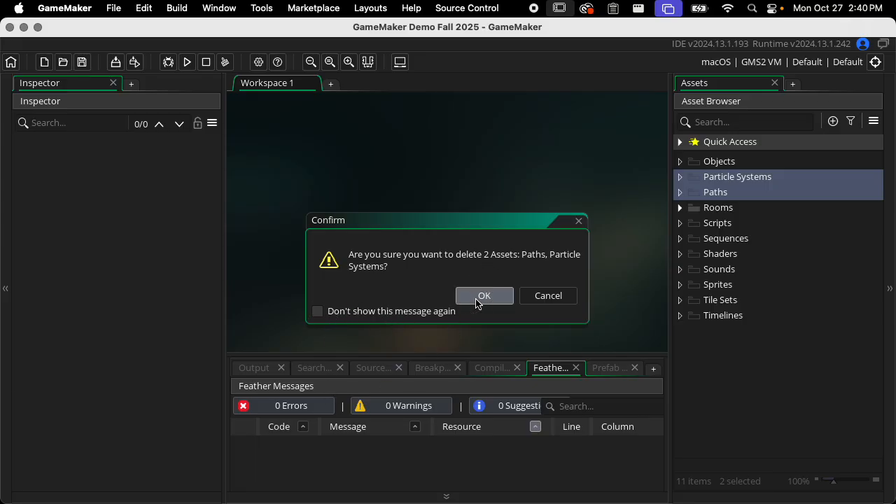
left_click(477, 303)
left_click(708, 193)
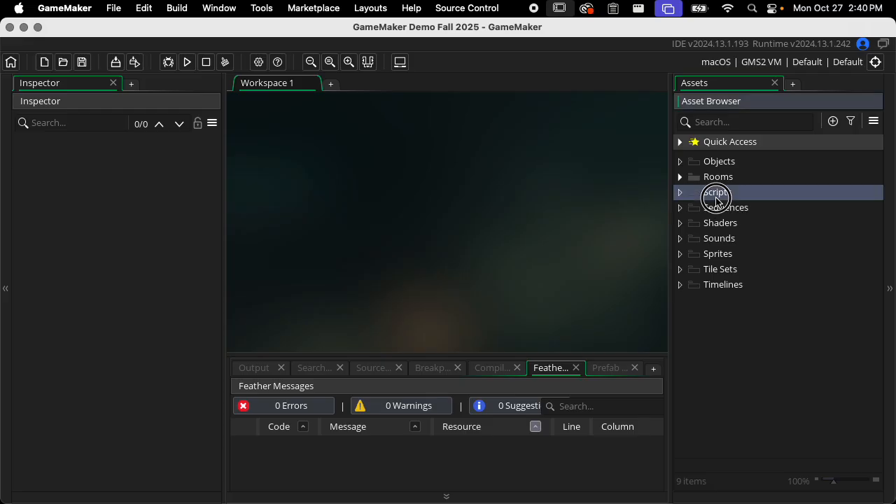
left_click(731, 239, "shift")
key("Delete")
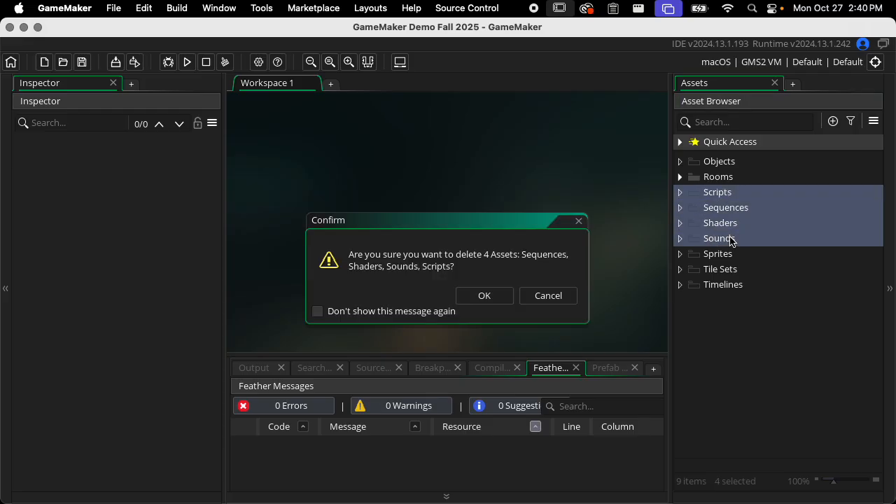
left_click(496, 300)
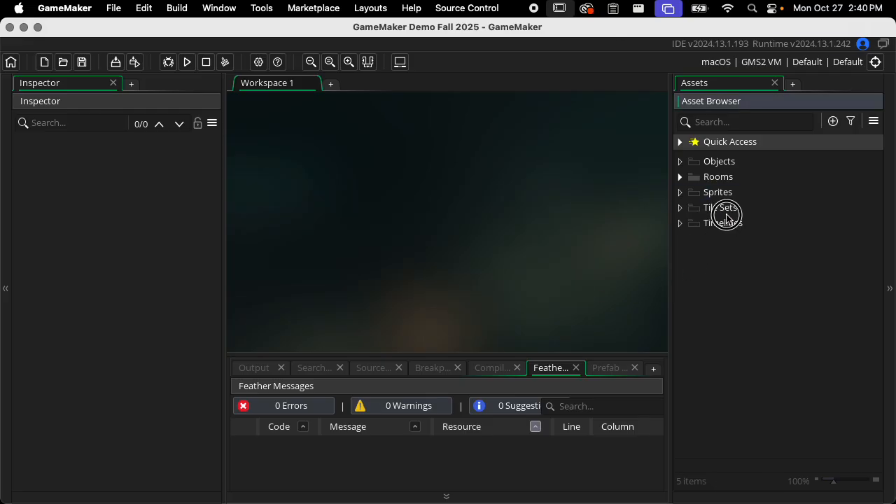
Delete the Tile Sets and Timelines folders from the Asset Browser.
left_click(724, 207)
key("Delete")
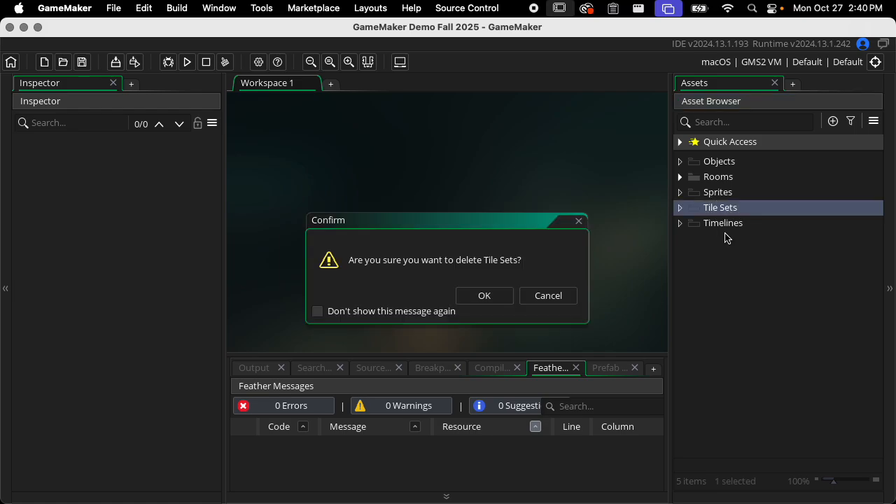
left_click(494, 295)
left_click(721, 208)
key("Delete")
left_click(512, 301)
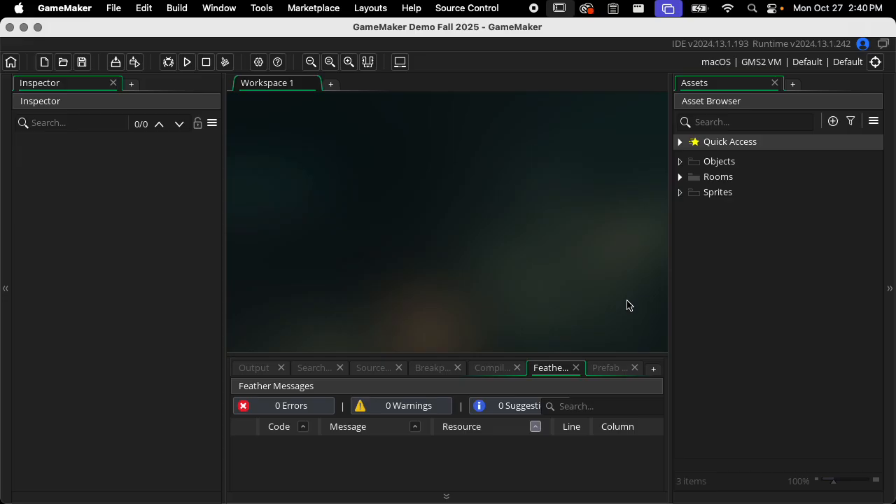
Expand the Rooms folder to show Room1 and select the Sprites folder in the Asset Browser.
left_click(736, 162)
left_click(728, 196)
left_click(732, 168)
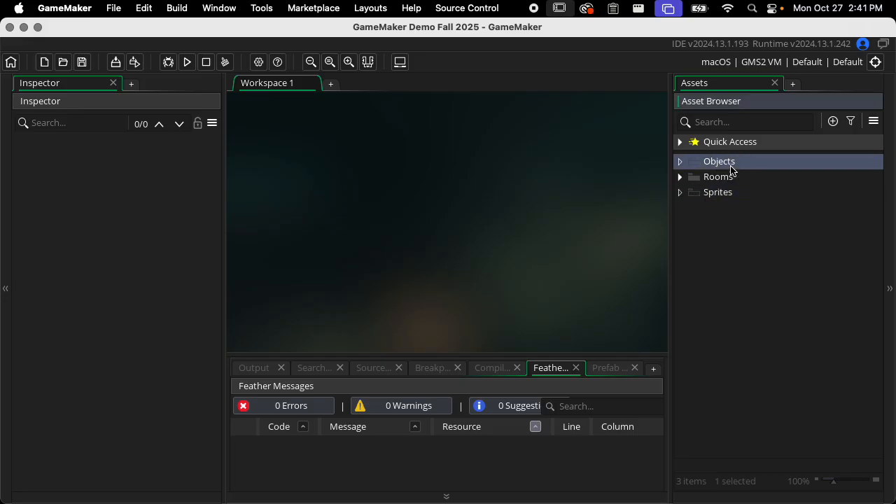
left_click(728, 179)
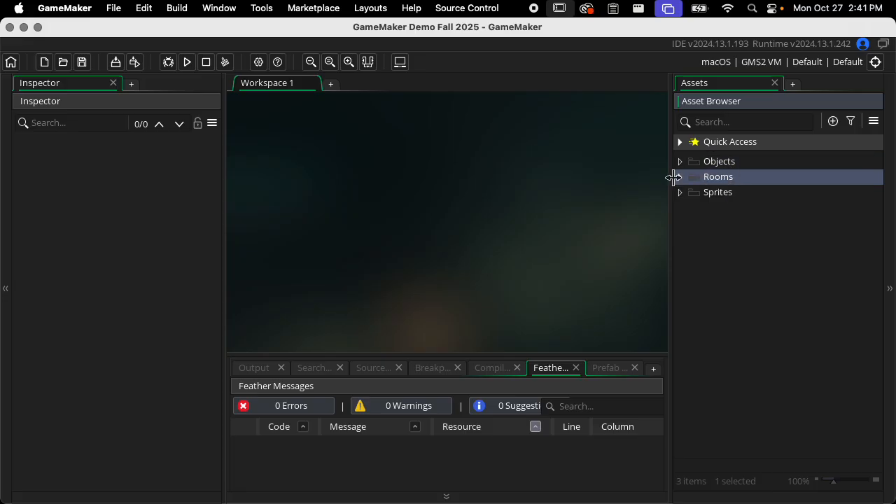
left_click(678, 179)
left_click(712, 210)
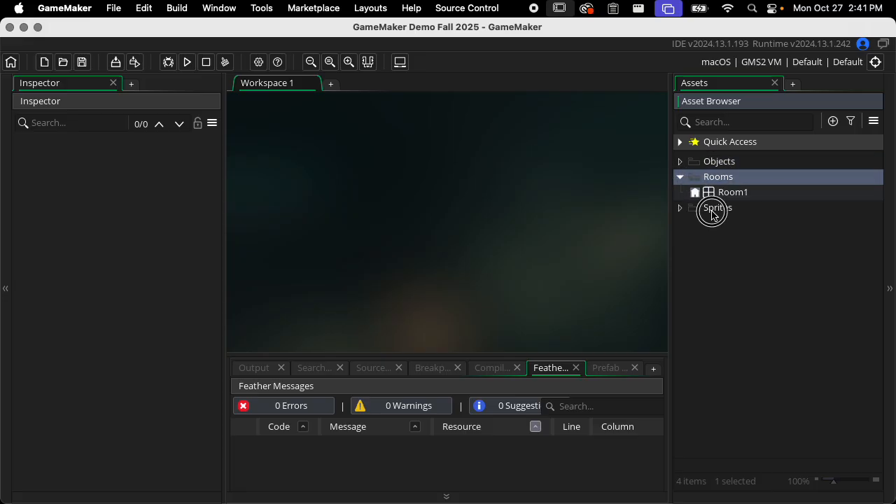
left_click(680, 209)
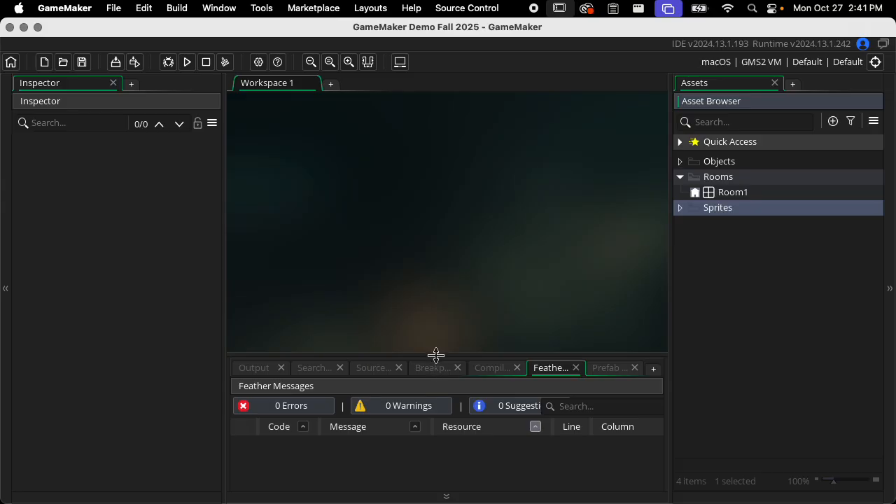
Switch the dock beneath the workspace to Output and collapse the dock to enlarge the workspace.
left_click_drag(435, 352, 432, 470)
left_click(256, 371)
left_click(449, 496)
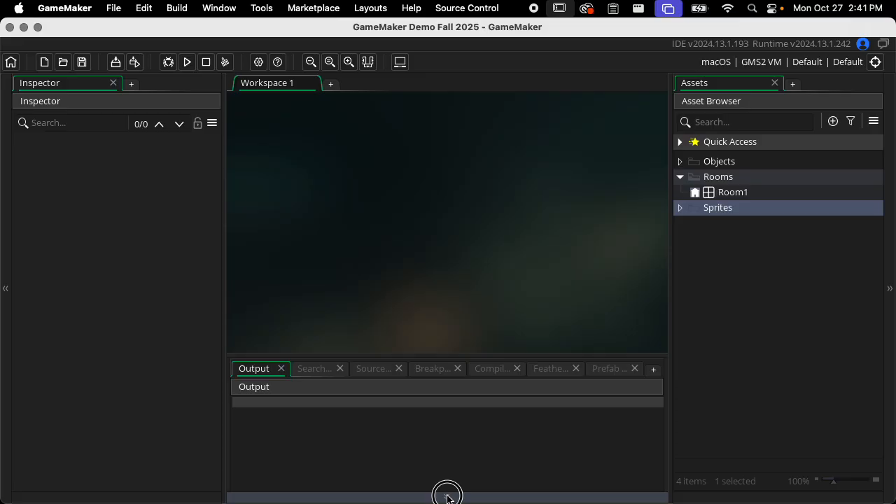
left_click(448, 495)
left_click(449, 496)
left_click(450, 496)
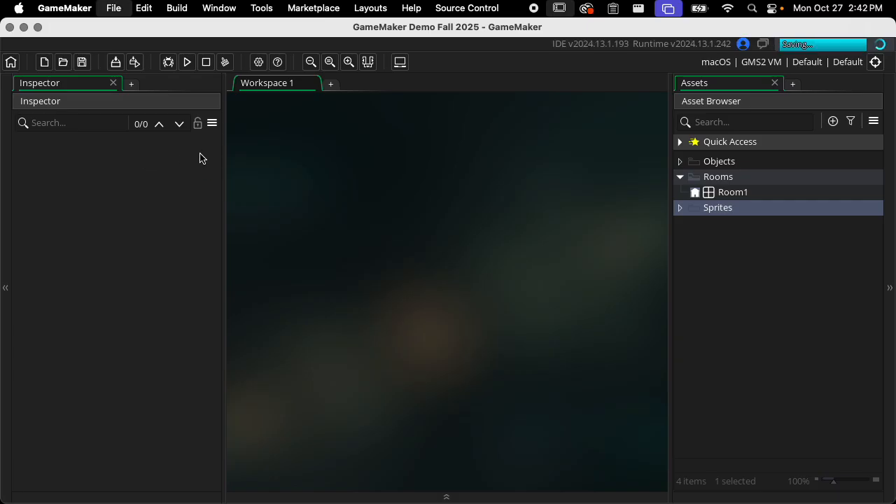
double_click(728, 192)
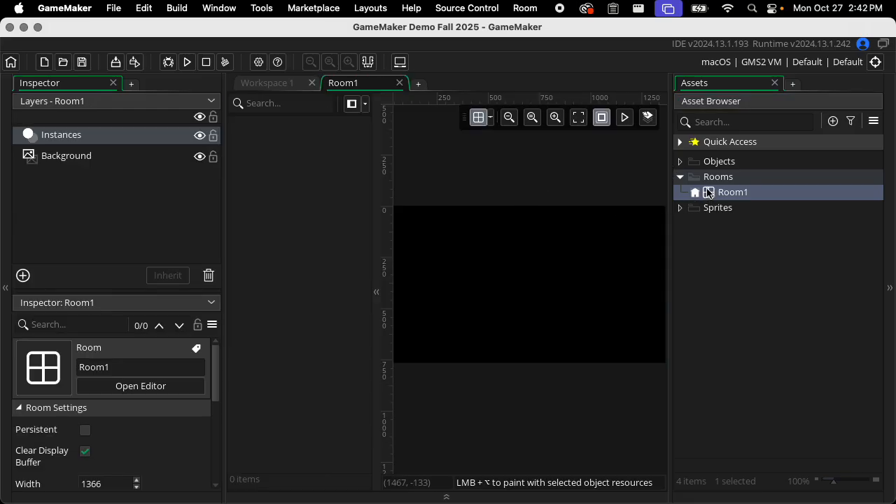
left_click(728, 192)
right_click(759, 198)
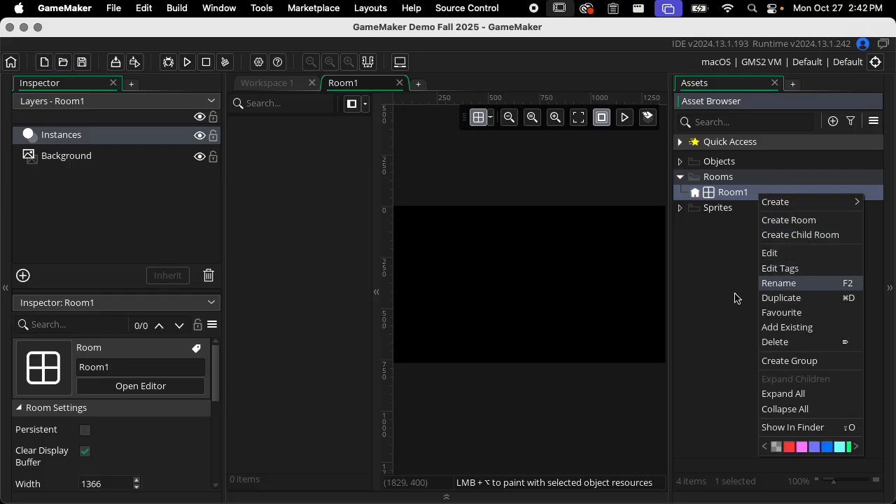
left_click(715, 235)
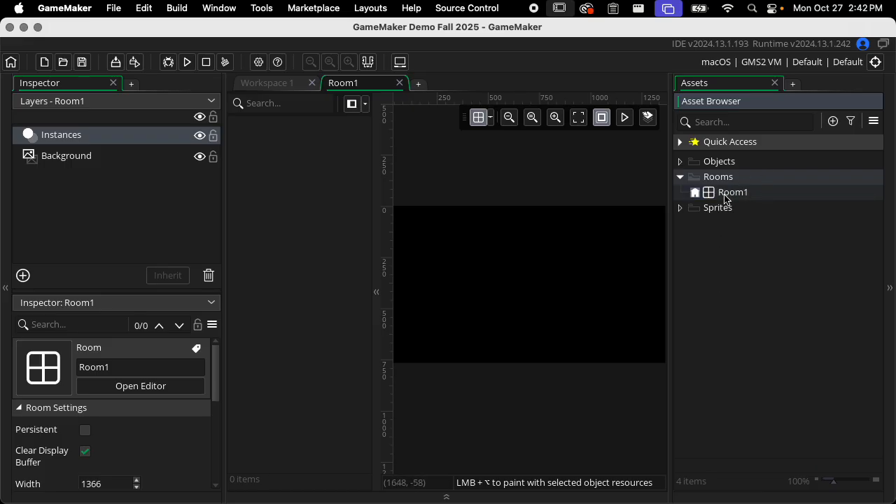
left_click(732, 200)
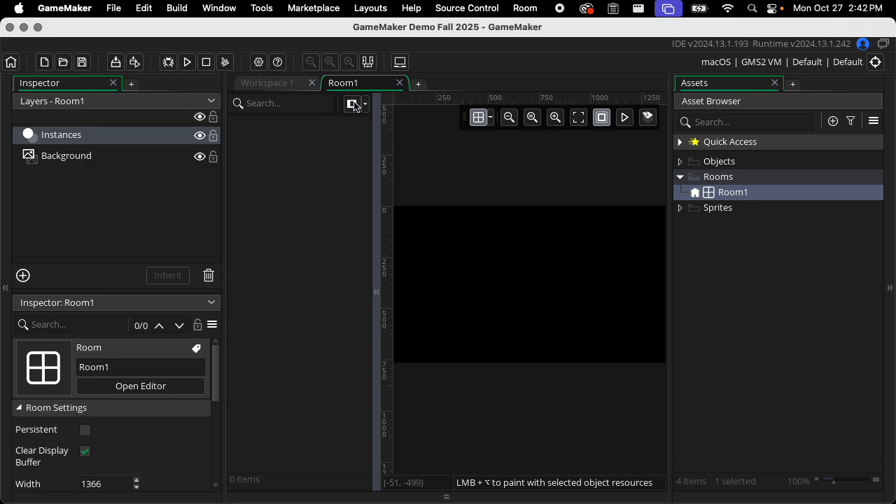
left_click(401, 83)
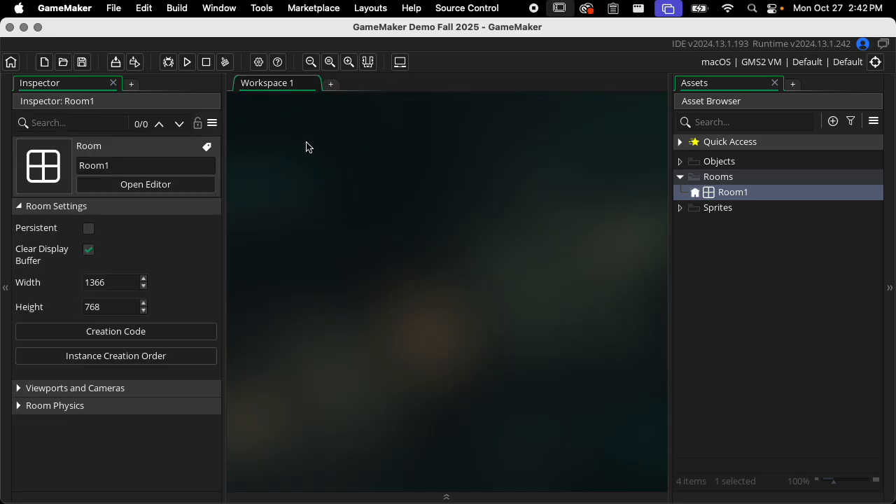
Open Room1 in the room editor and examine its grid at several zoom levels.
double_click(733, 193)
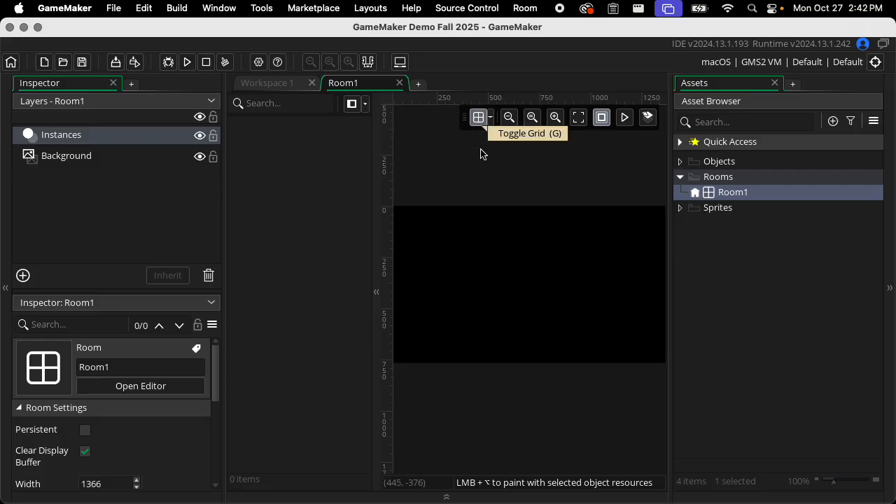
scroll(502, 275, "up", 5)
scroll(502, 275, "down", 6)
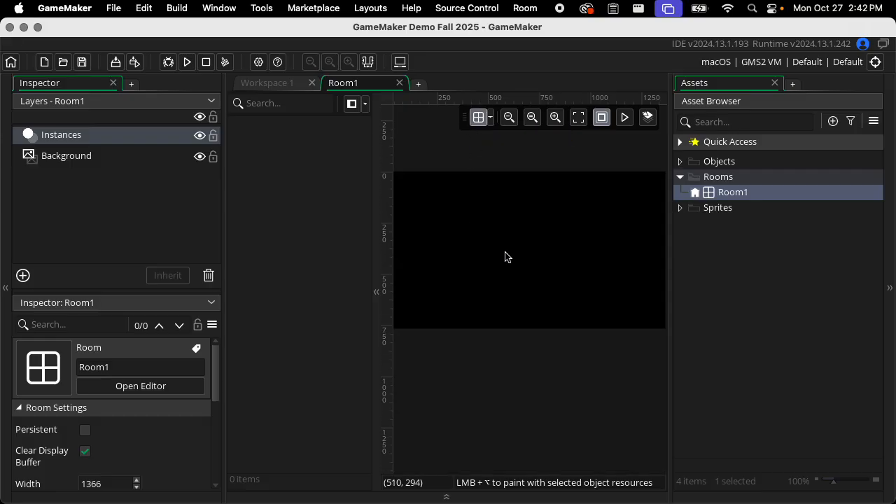
scroll(507, 257, "up", 5)
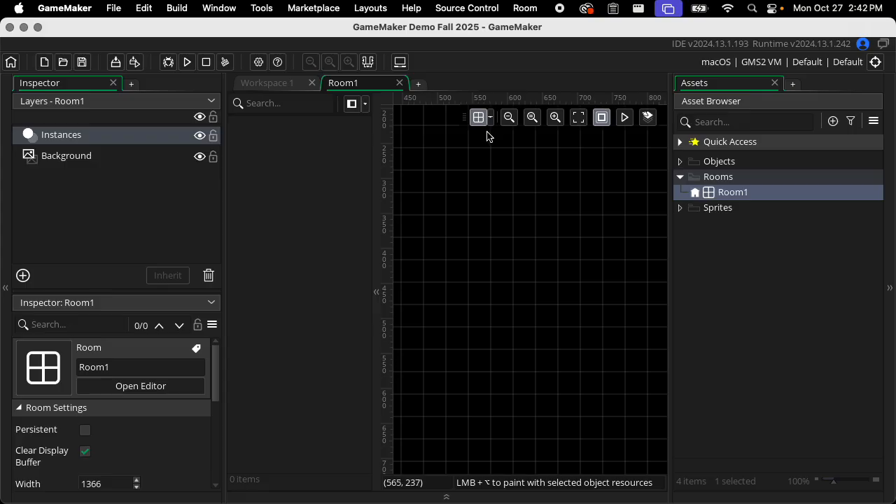
scroll(509, 224, "down", 3)
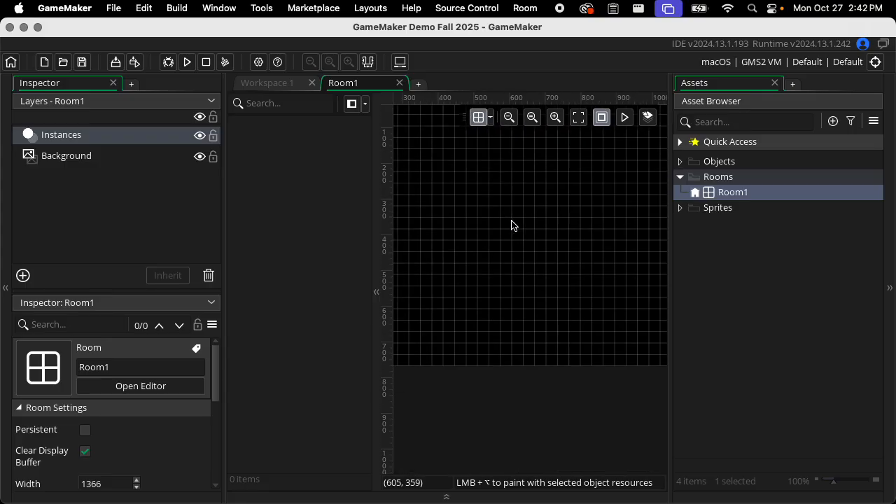
scroll(511, 225, "down", 3)
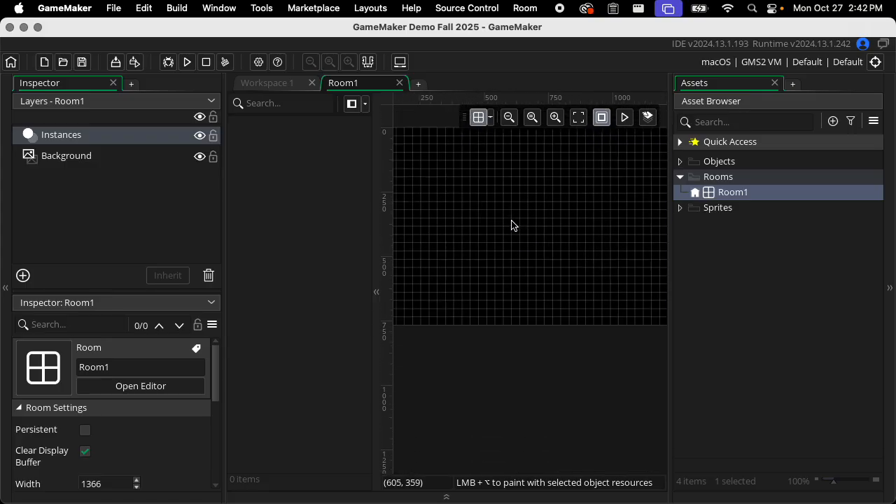
scroll(511, 225, "up", 3)
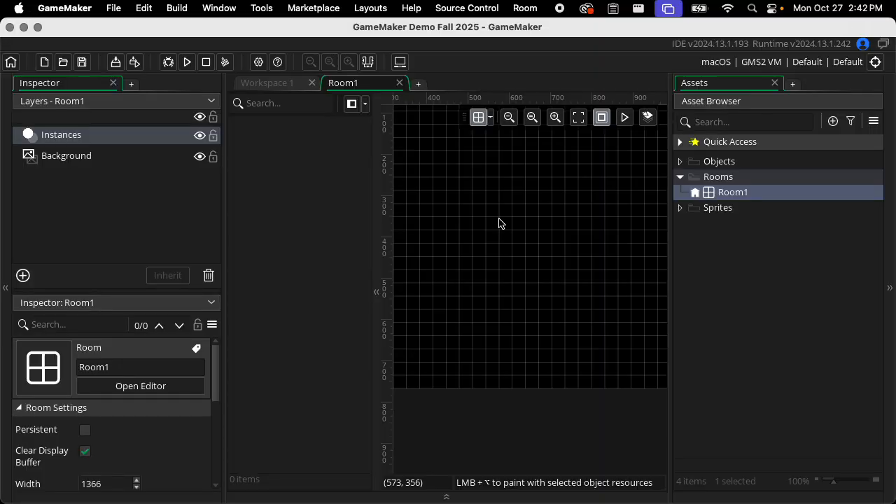
scroll(500, 213, "down", 3)
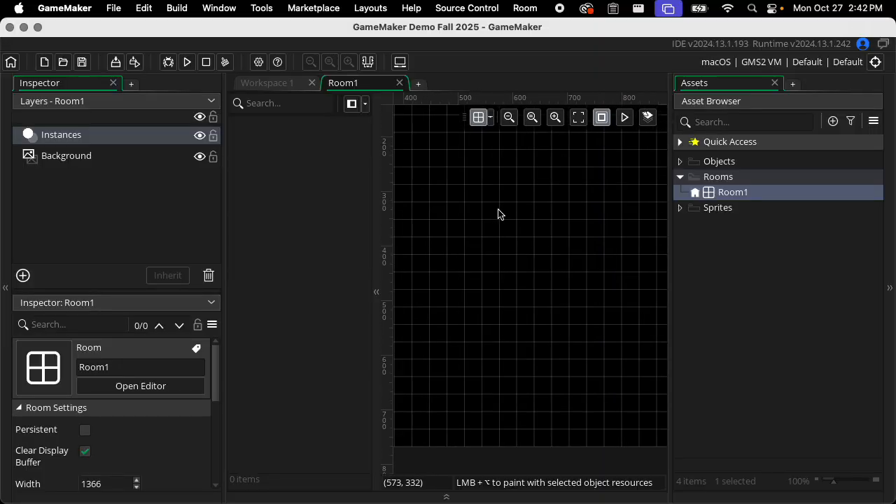
left_click(510, 118)
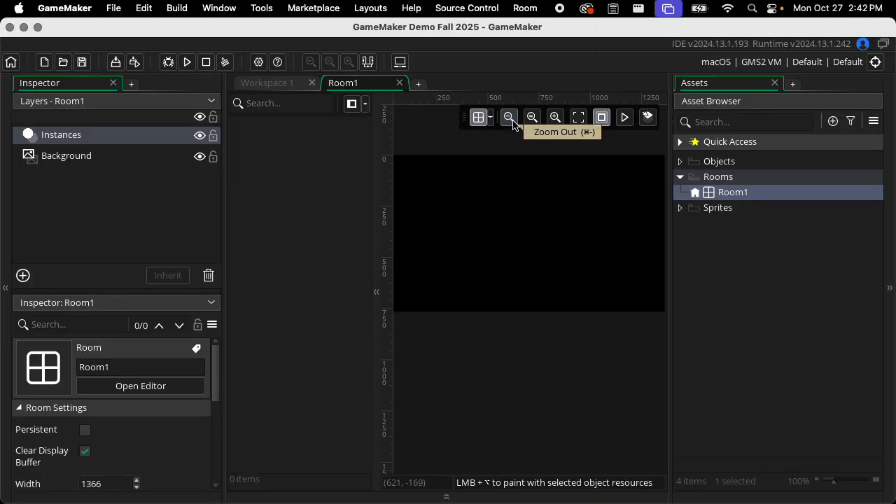
left_click(553, 121)
left_click(553, 121)
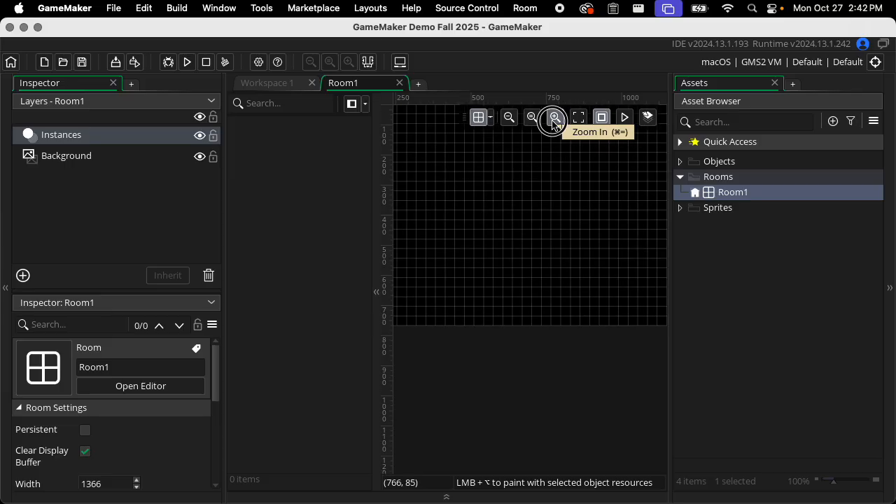
left_click(553, 121)
left_click(532, 123)
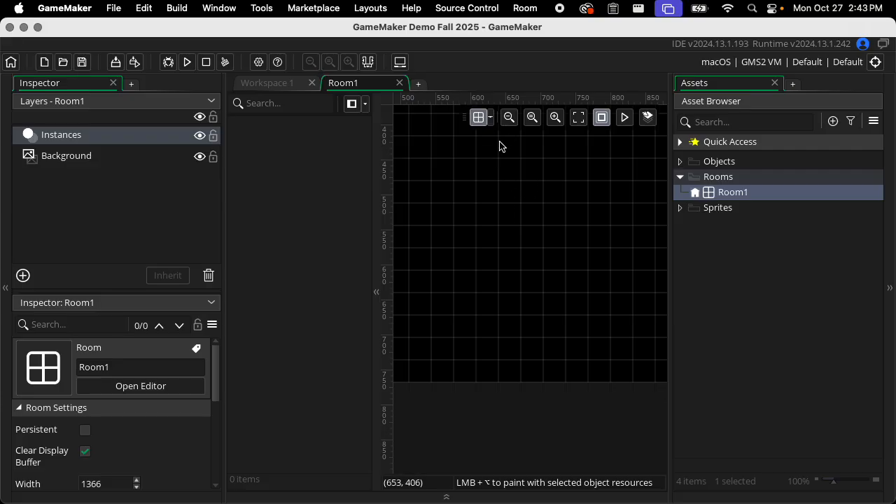
Look over Room1's area from edge to edge in the room editor, both vertically and horizontally.
scroll(507, 202, "up", 5)
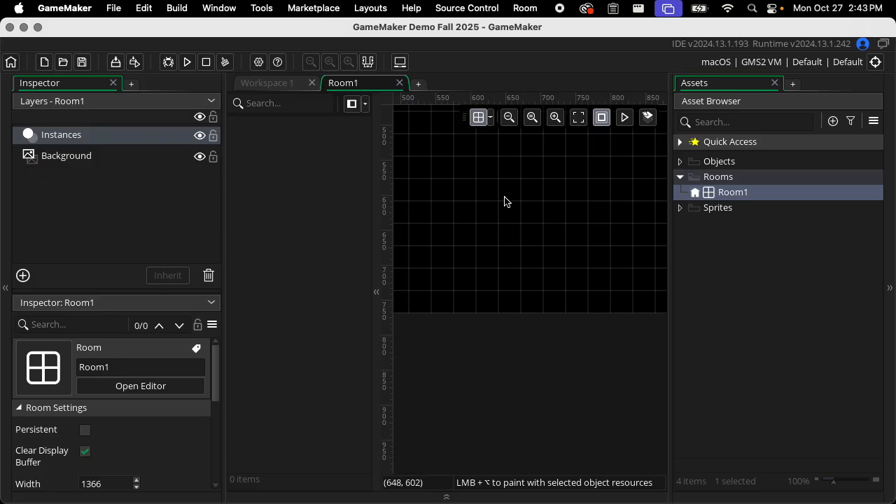
scroll(507, 202, "up", 2)
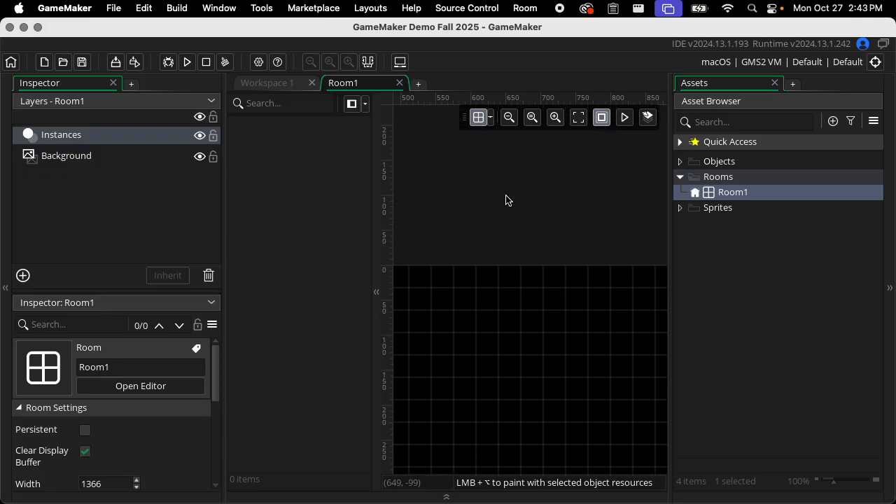
scroll(507, 200, "down", 6)
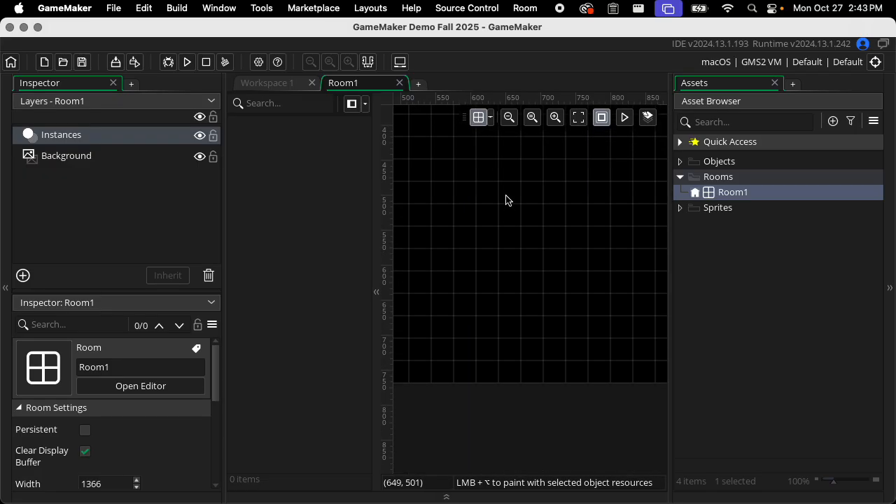
scroll(509, 203, "up", 3)
scroll(512, 210, "left", 10)
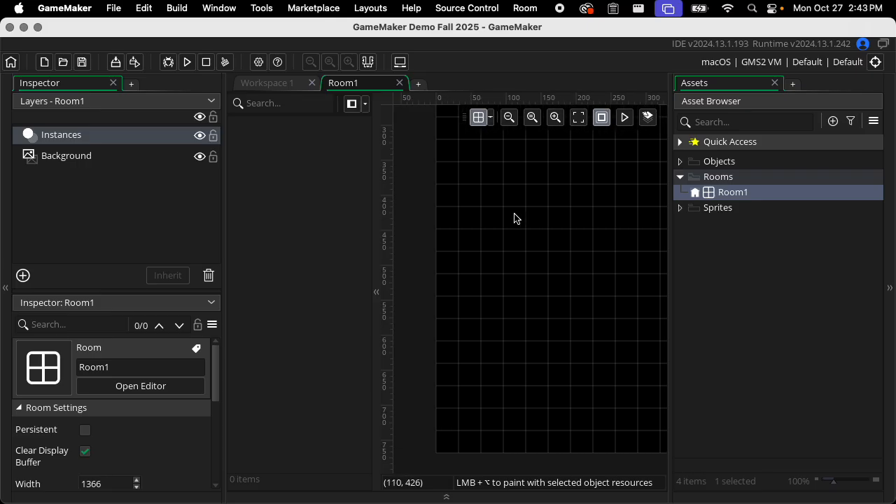
scroll(515, 218, "right", 10)
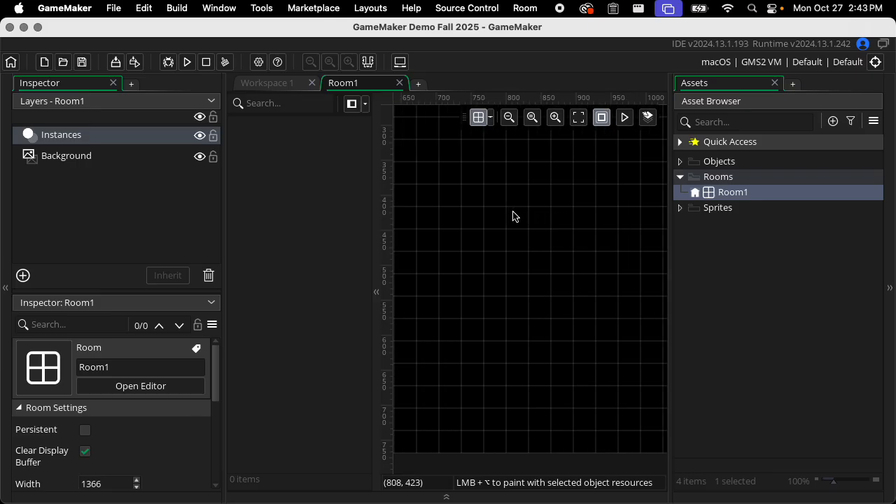
scroll(513, 215, "down", 4, "ctrl")
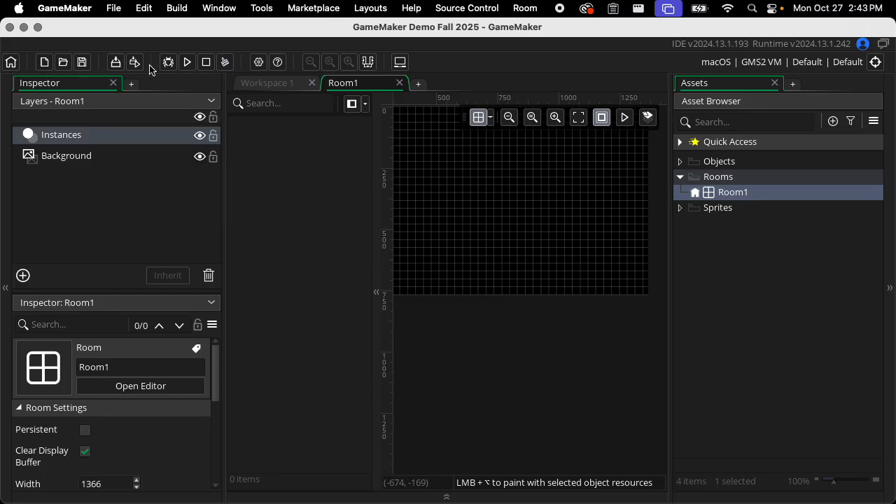
left_click(399, 63)
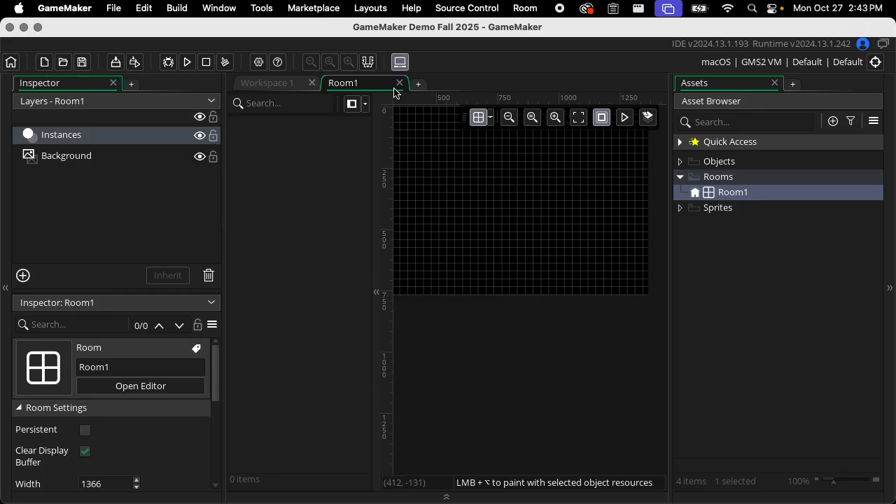
left_click(400, 64)
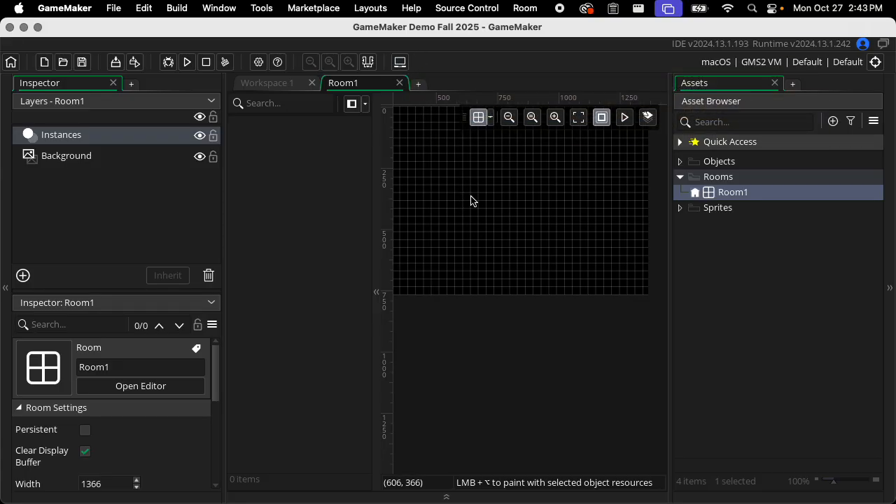
scroll(471, 202, "up", 2)
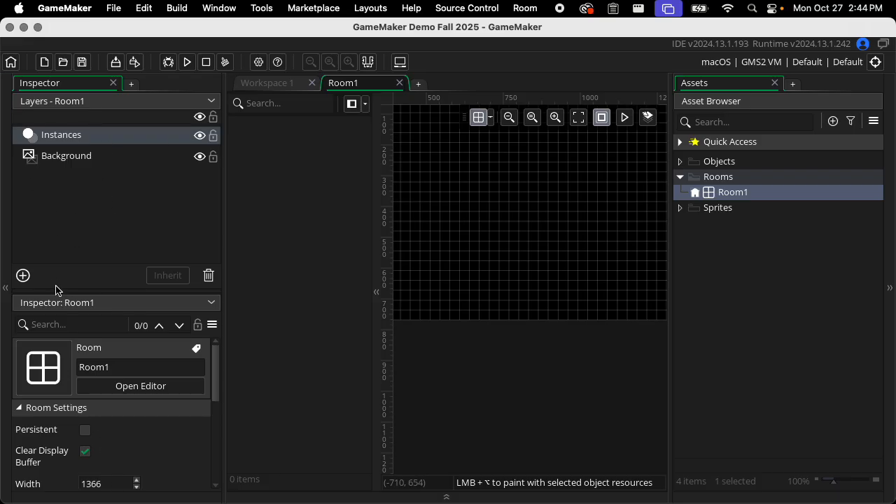
Enlarge the Room1 inspector beneath the layers list to show the room's width and height settings.
left_click_drag(56, 290, 61, 214)
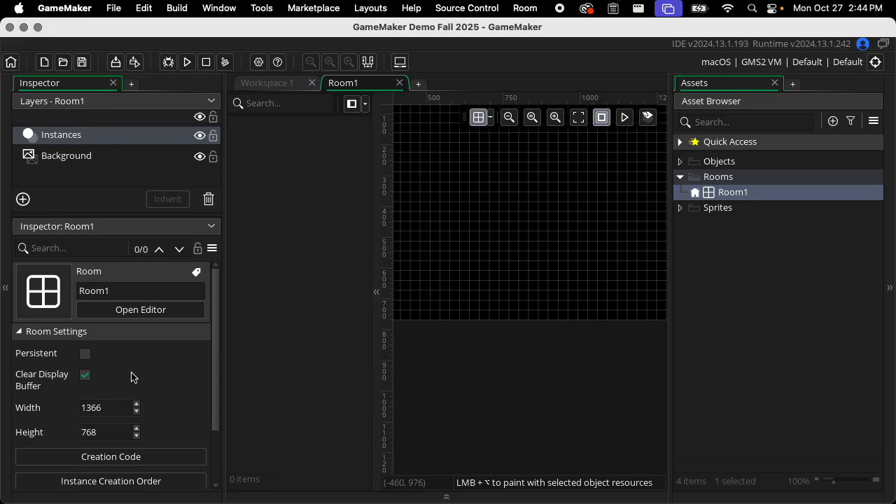
scroll(133, 371, "down", 2)
scroll(147, 333, "up", 2)
scroll(121, 369, "down", 1)
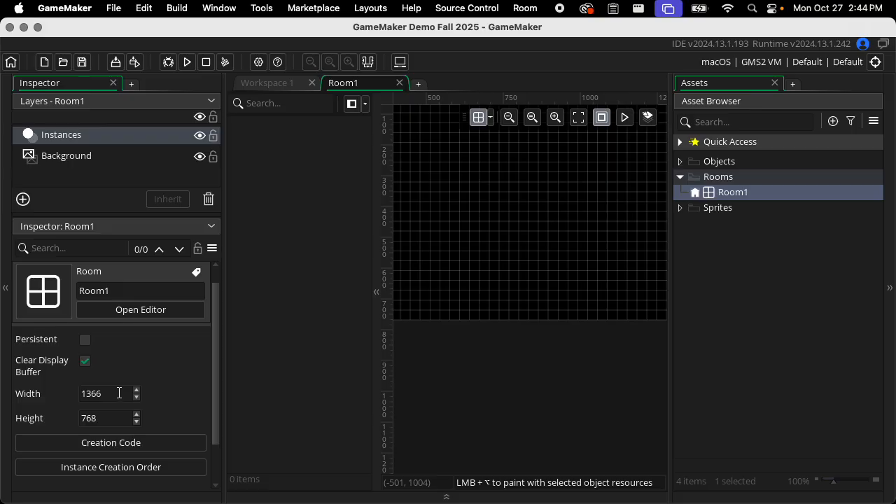
Set Room1's width to 600 and its height to 400 in the room settings.
left_click(80, 393)
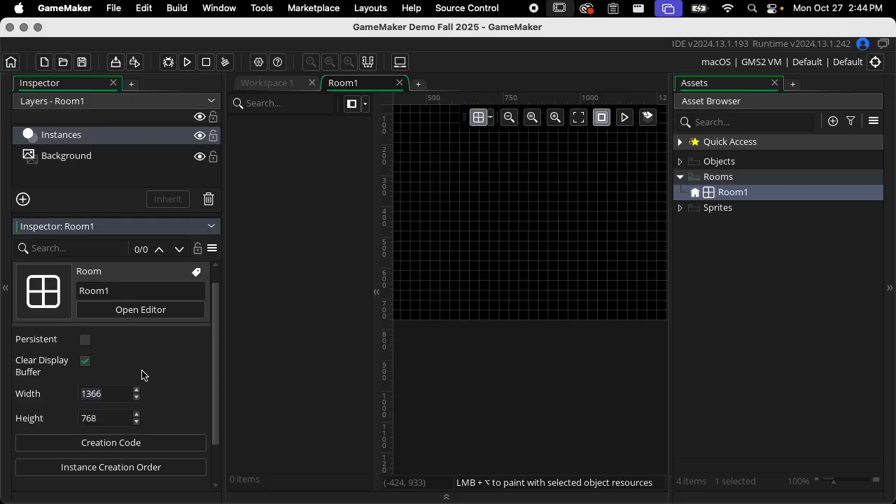
key("super+a")
type("600")
left_click(105, 418)
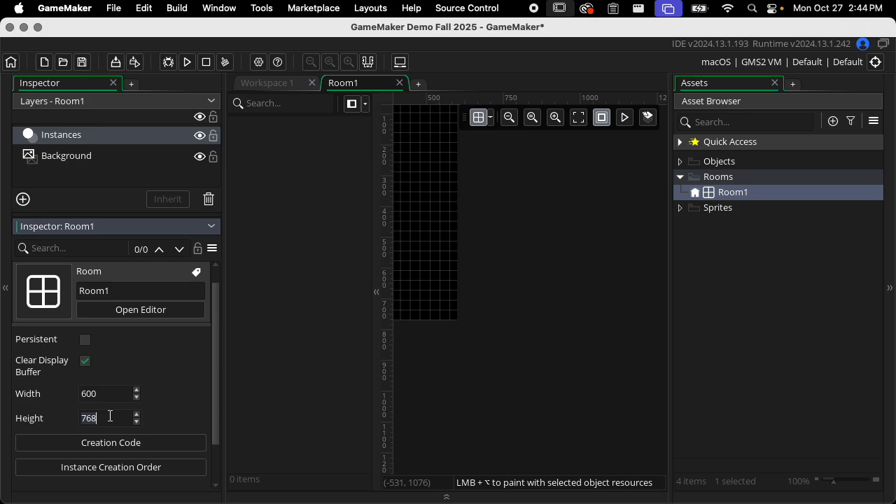
type("400")
key("Return")
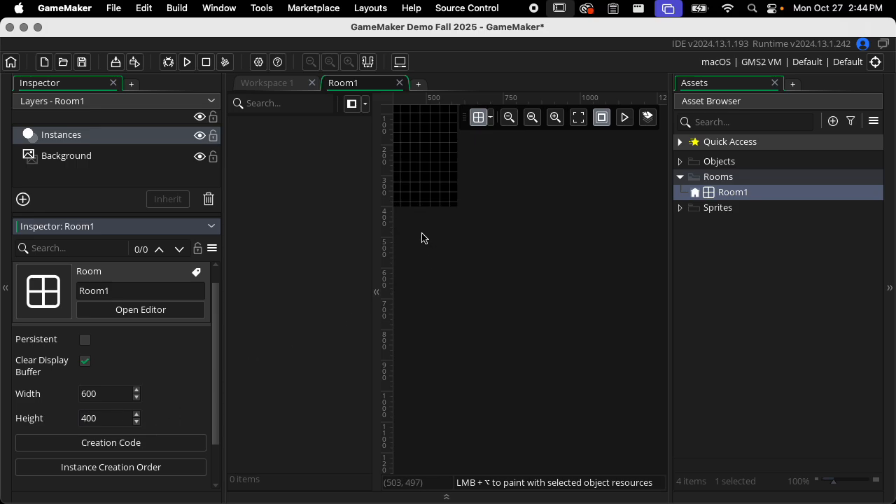
Check the resized room and the room editor's grid spacing, colour and snap settings.
scroll(423, 210, "up", 1)
middle_click_drag(439, 189, 574, 237)
scroll(554, 252, "left", 1)
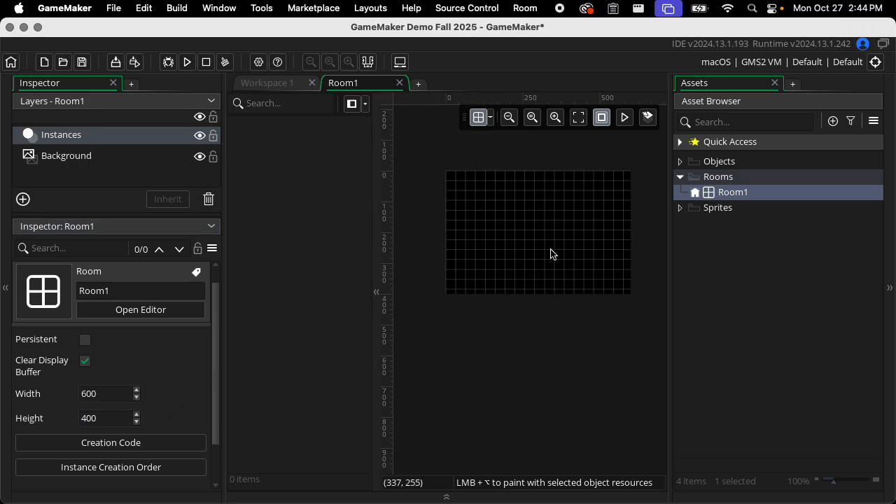
scroll(552, 251, "up", 1)
scroll(547, 249, "up", 3, "ctrl")
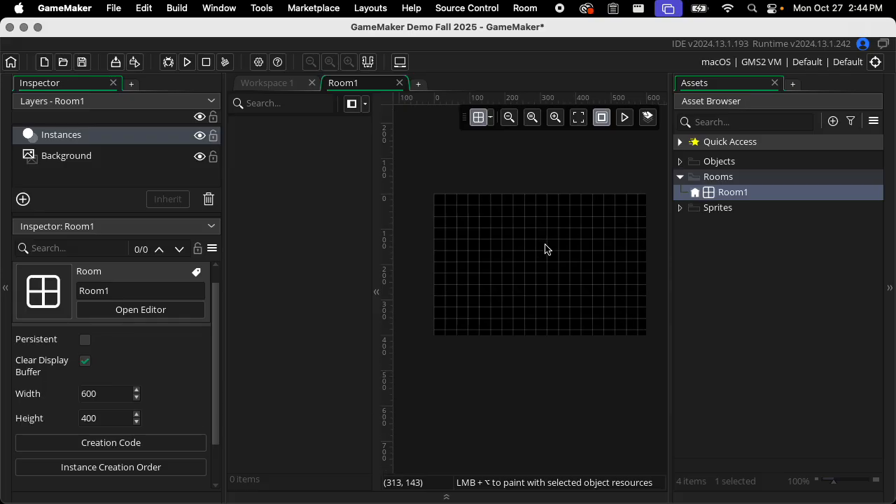
scroll(143, 366, "down", 2)
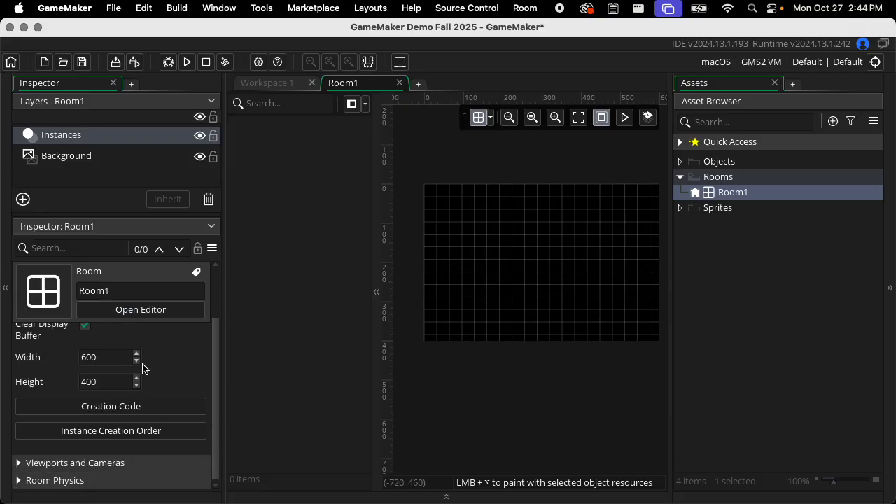
left_click(491, 118)
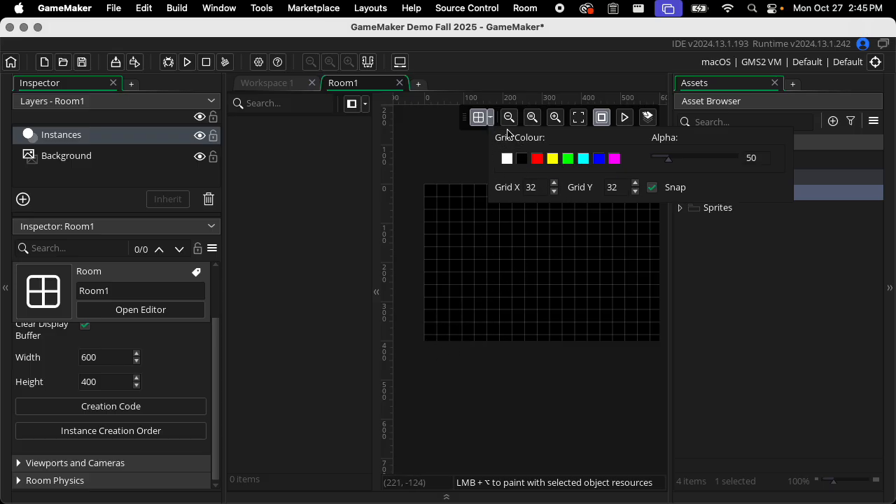
left_click(482, 117)
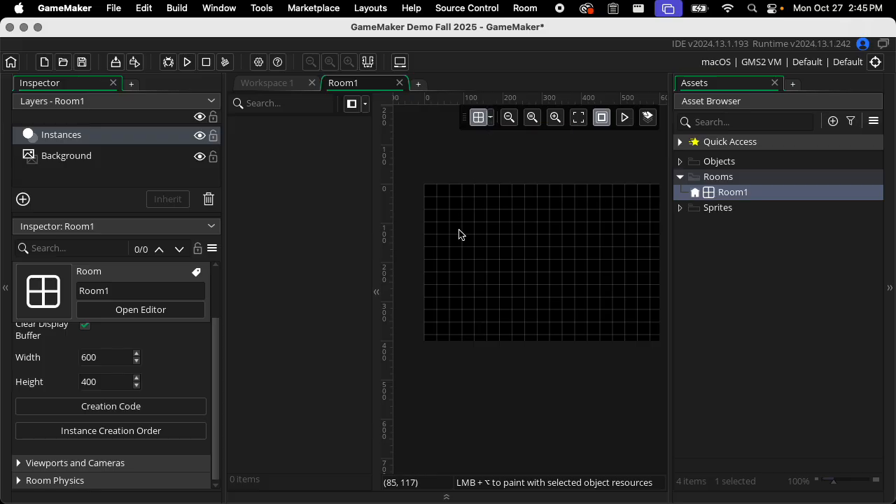
key("super+space")
type("32")
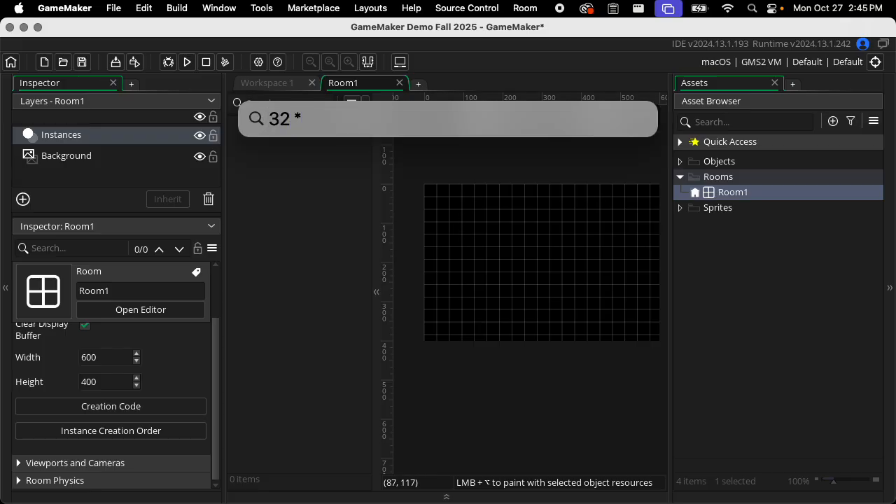
key("BackSpace")
key("BackSpace")
key("BackSpace")
key("BackSpace")
key("Escape")
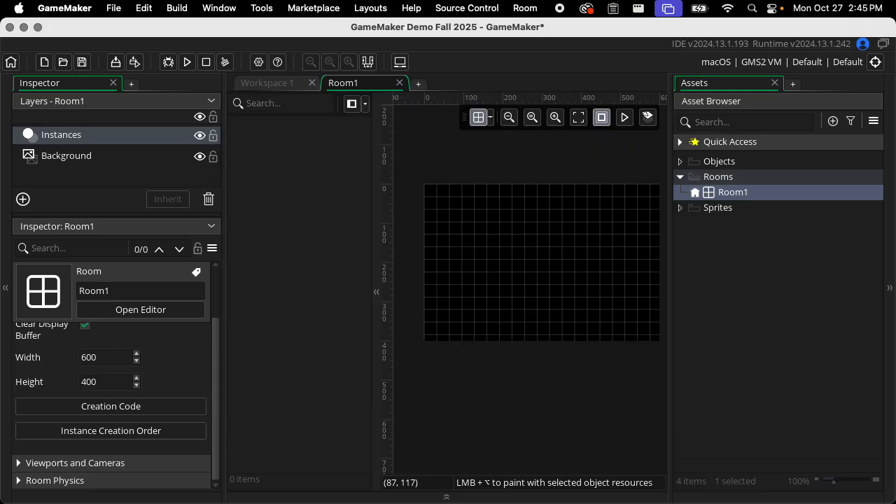
Set Room1's height to 320 and its width to 640 in the room settings.
left_click_drag(102, 381, 72, 385)
type("320")
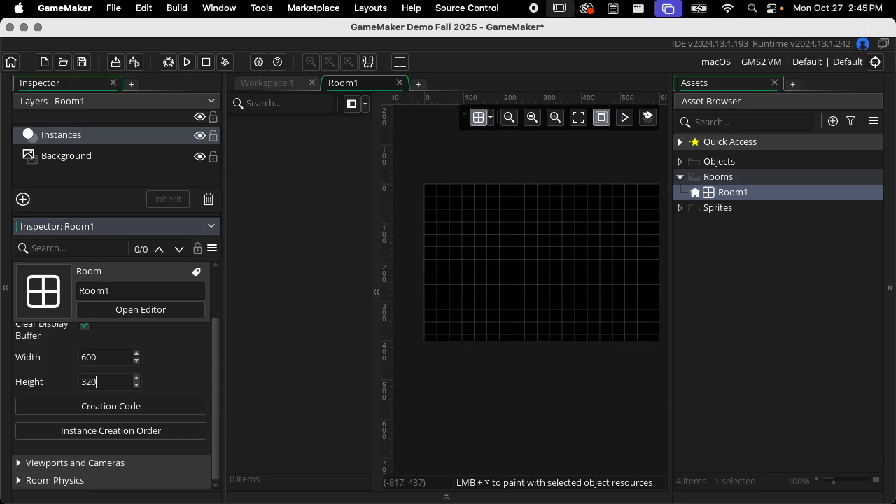
left_click_drag(102, 357, 48, 356)
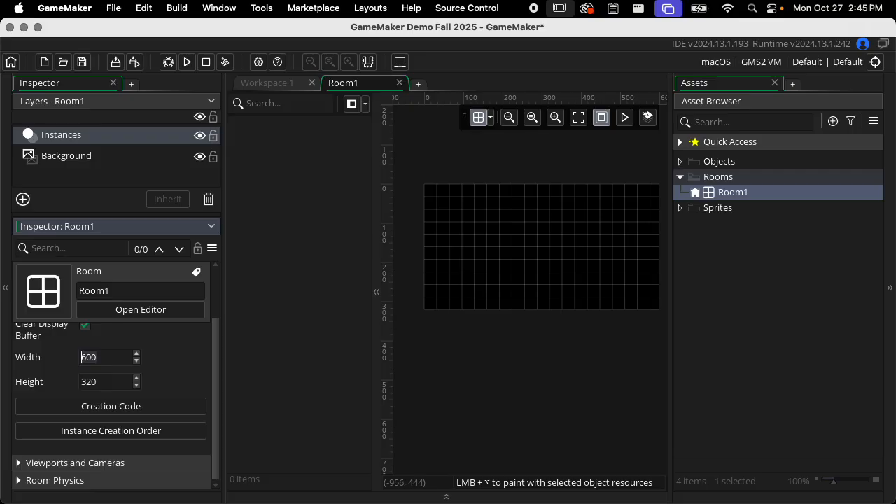
type("640")
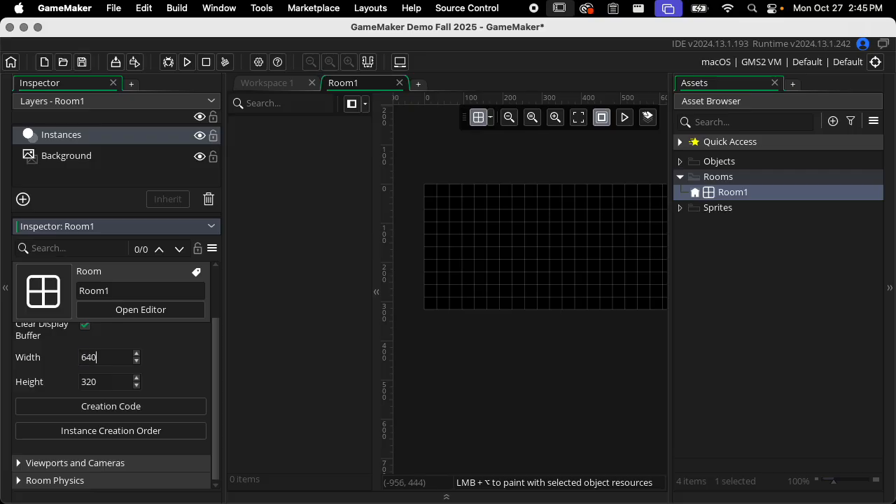
Examine how the grid fits the resized Room1 across its area in the room editor.
scroll(518, 272, "up", 1)
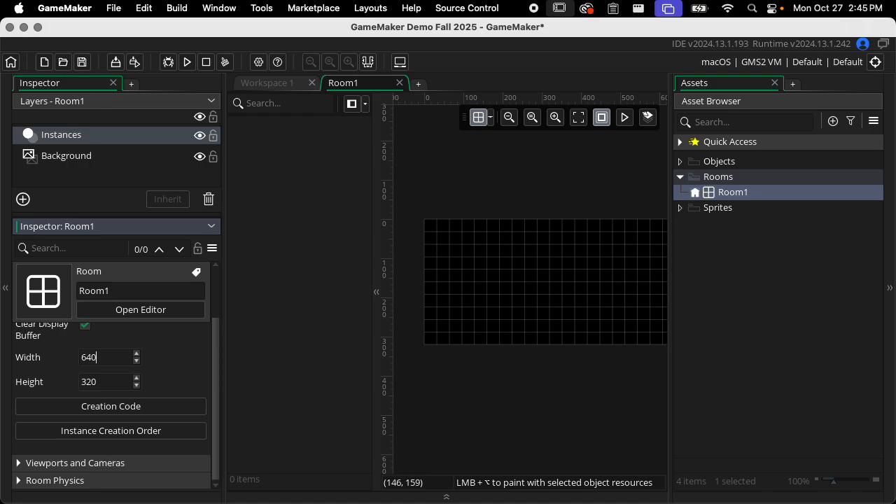
scroll(483, 301, "up", 1)
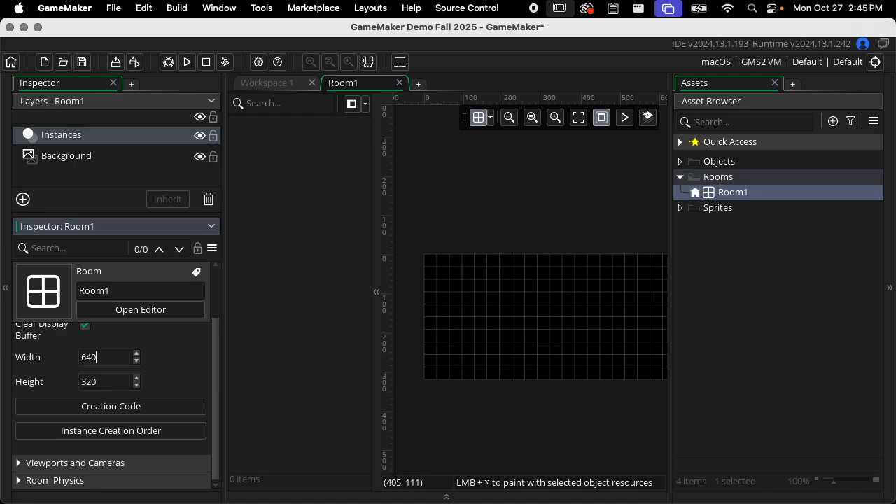
scroll(499, 306, "up", 1, "ctrl")
scroll(510, 334, "up", 1, "ctrl")
left_click(501, 319)
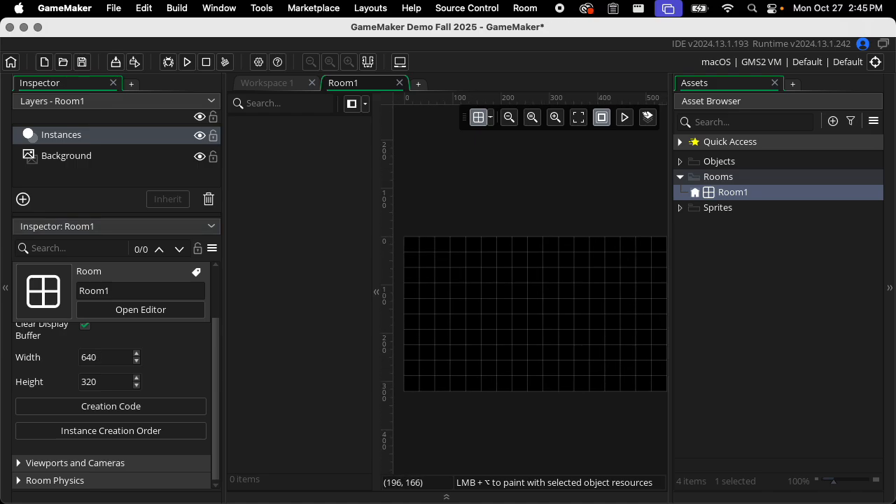
middle_click_drag(576, 307, 523, 290)
middle_click_drag(415, 306, 532, 301)
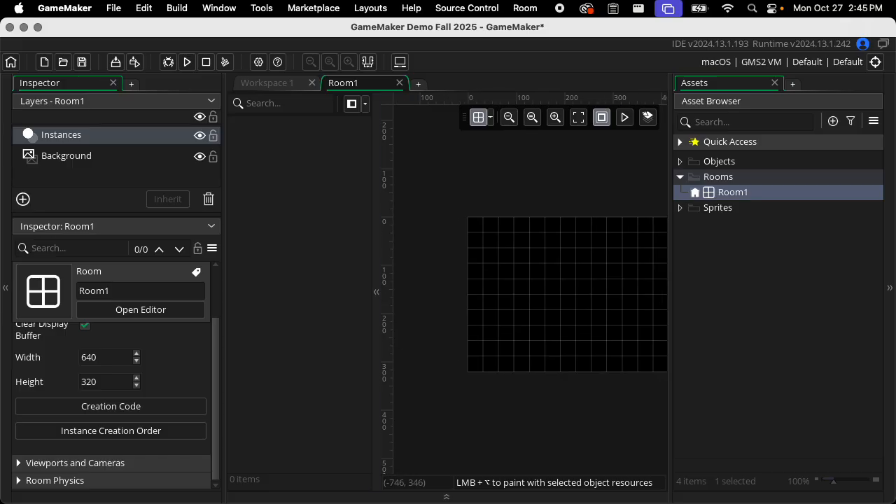
Calculate 320 + 64 + 32 in the system search as a possible room height.
left_click_drag(105, 382, 48, 381)
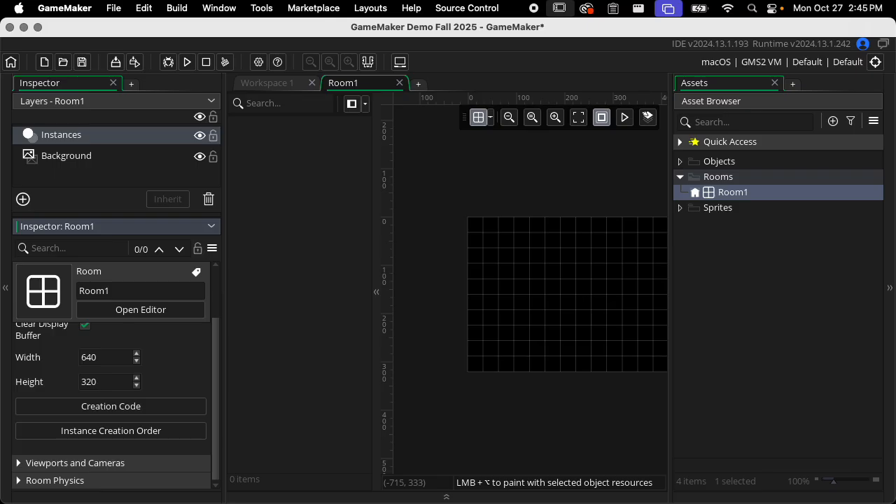
key("super+space")
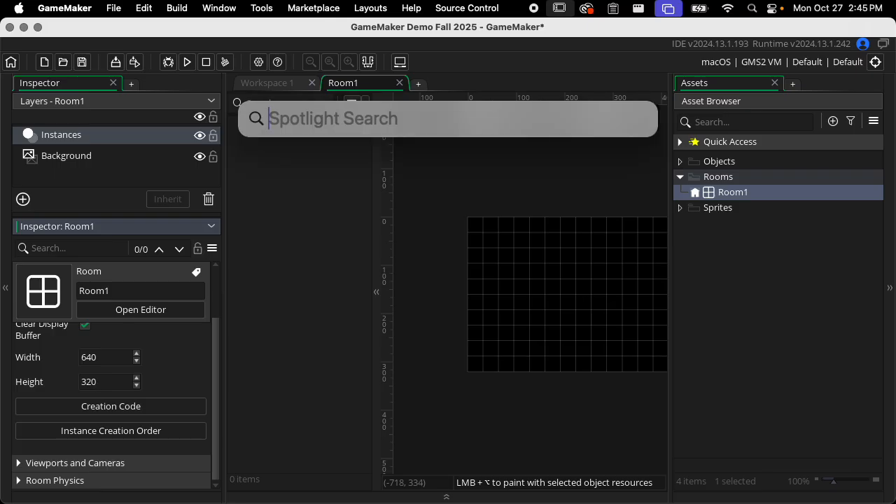
type("320 +")
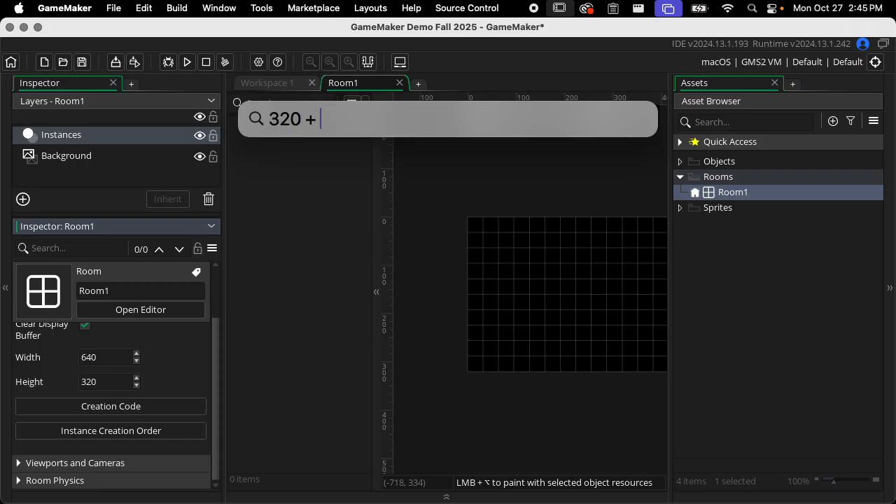
type(" 64")
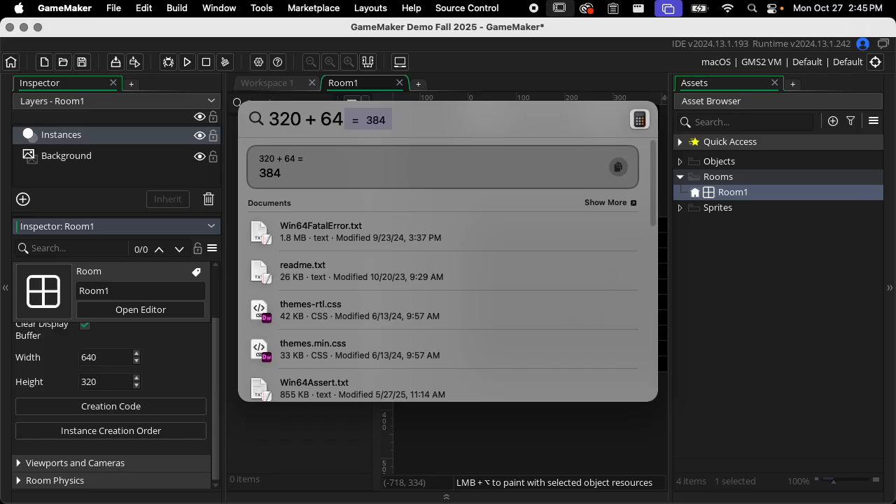
type("+43")
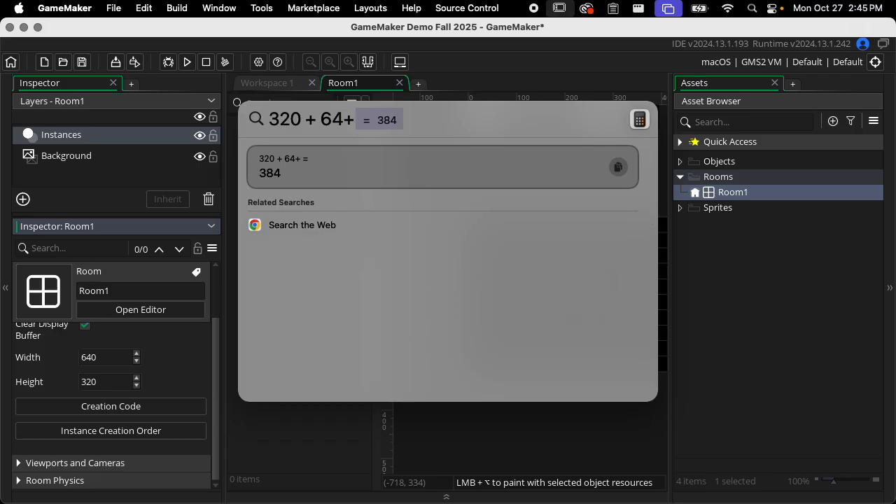
key("BackSpace")
key("BackSpace")
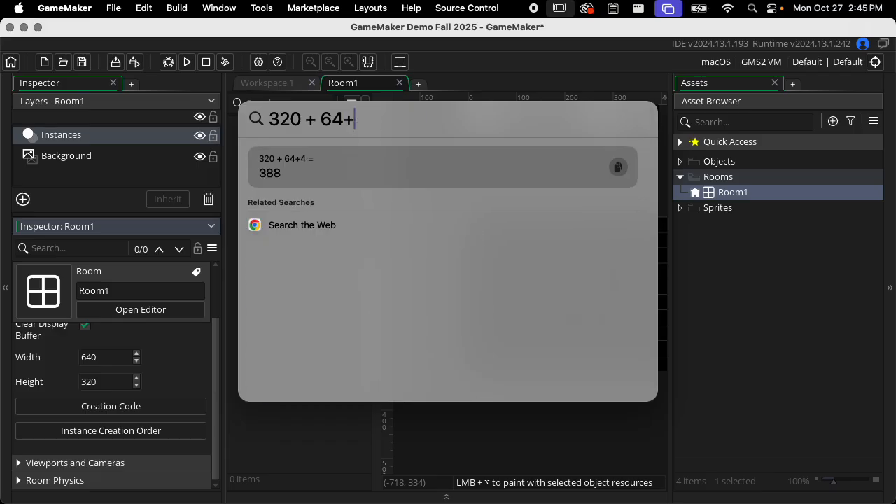
type("32")
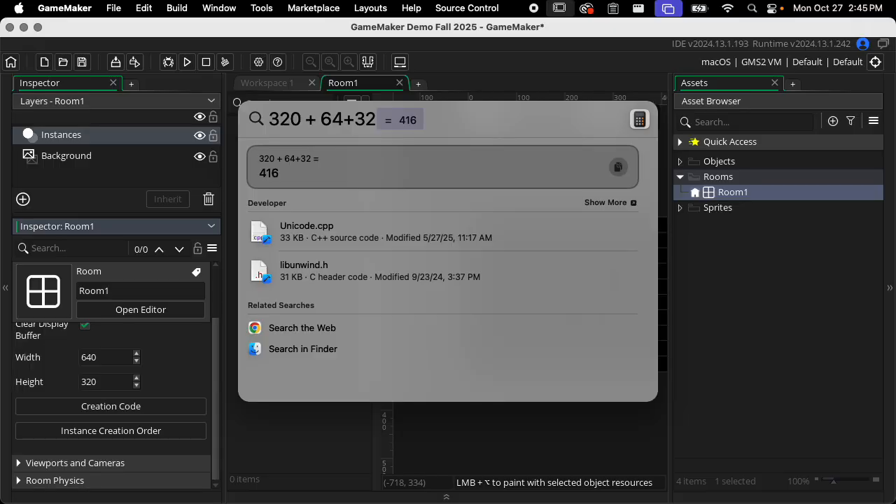
key("Escape")
key("Escape")
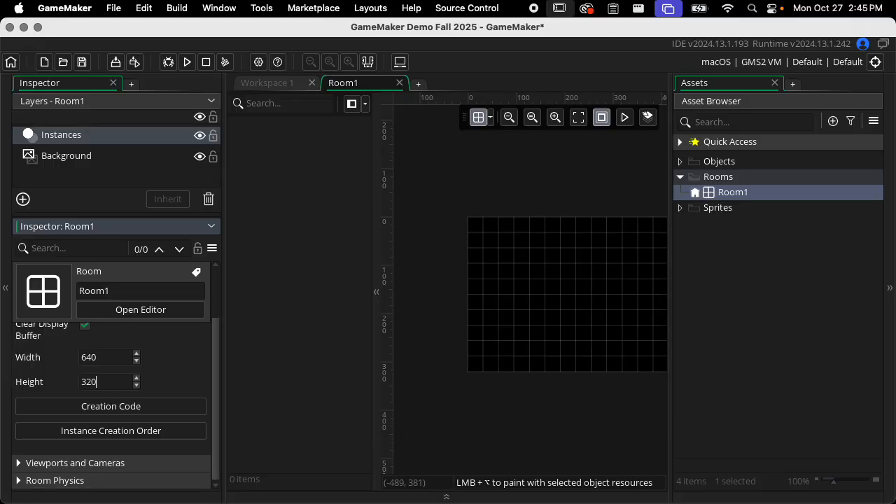
Save the project and close the Room1 editor.
middle_click_drag(554, 282, 490, 287)
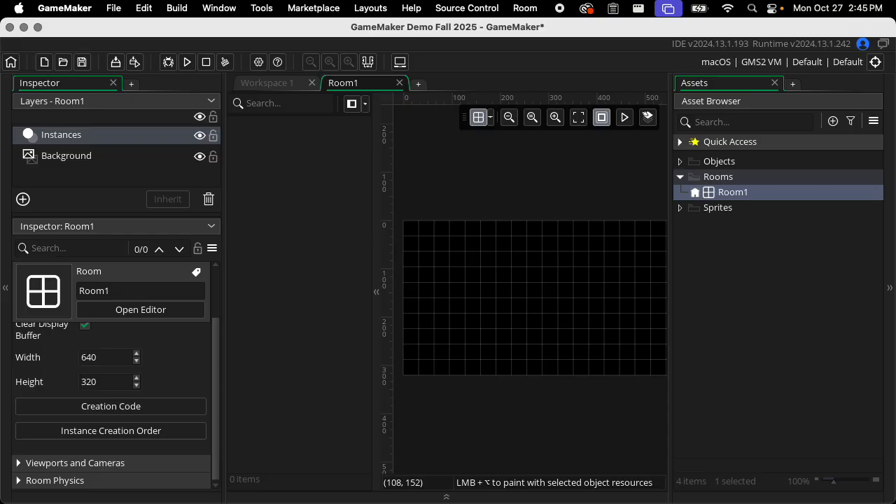
key("super+s")
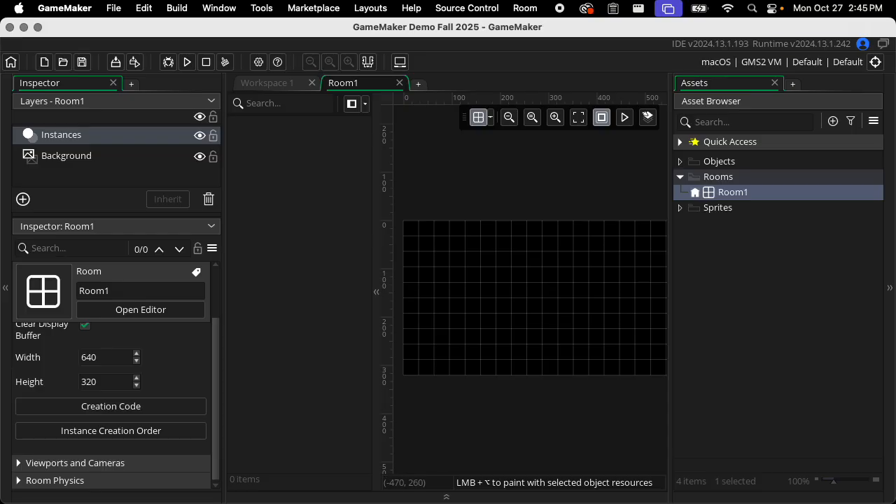
scroll(151, 336, "up", 3)
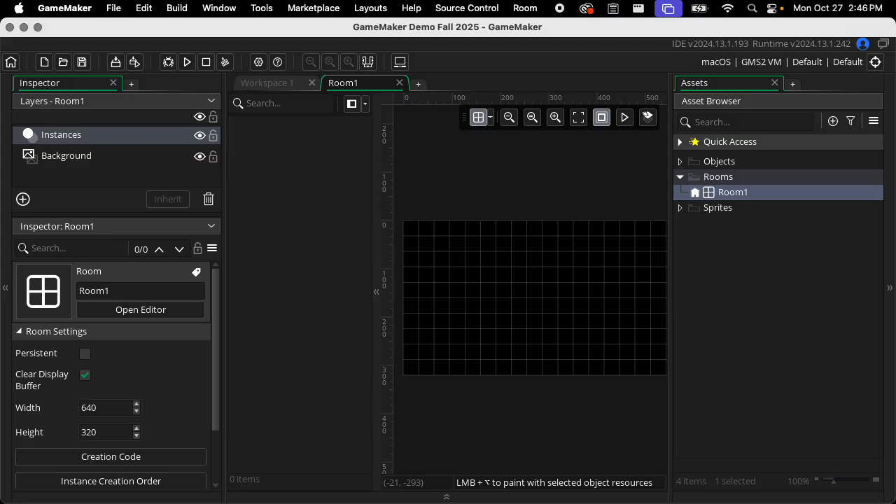
left_click(399, 82)
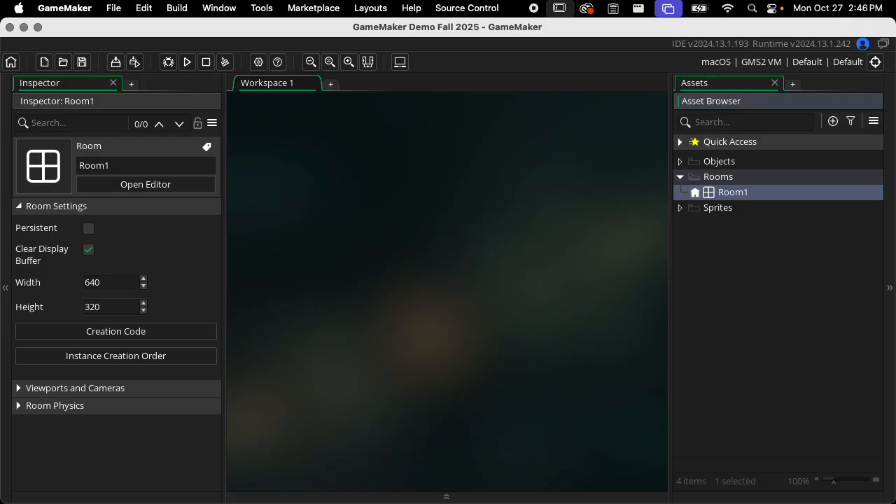
Narrow the inspector to give the workspace more room.
left_click(718, 208)
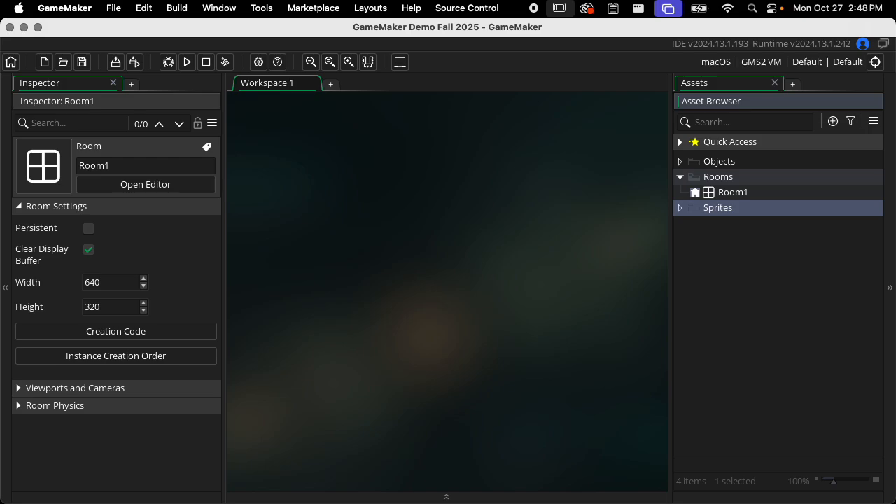
left_click_drag(224, 280, 105, 280)
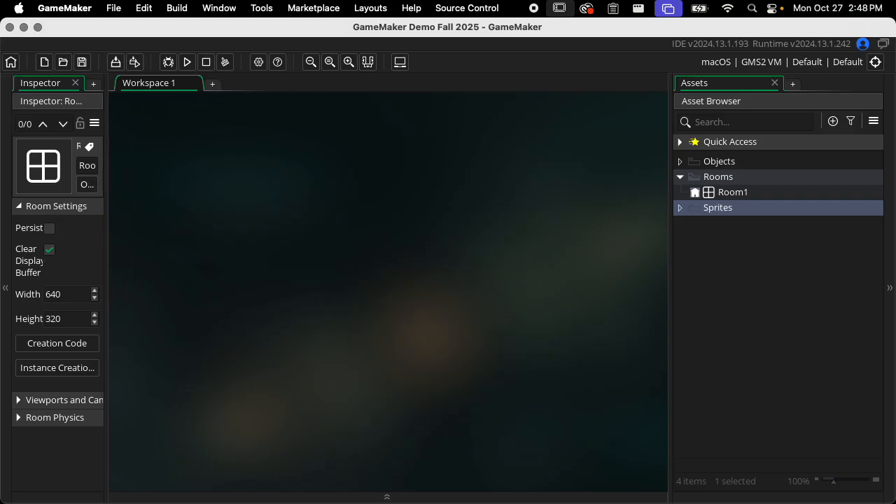
View the asset types that can be created from the Sprites group and from the Create Asset dialog.
right_click(727, 207)
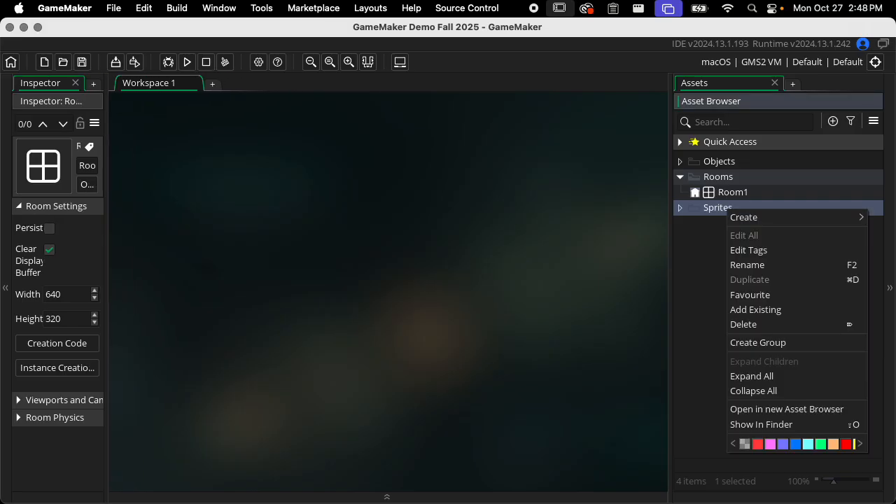
mouse_move(744, 217)
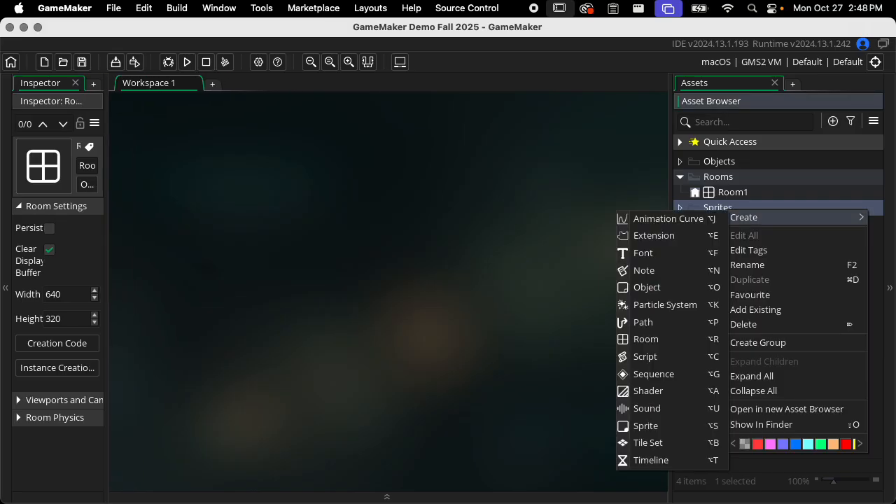
left_click(733, 192)
left_click(833, 121)
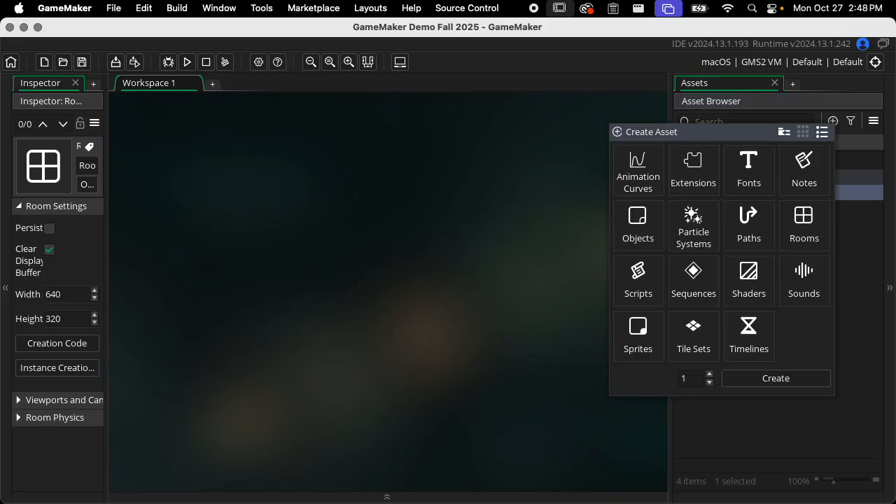
key("Escape")
Create a new sprite in the Sprites group using the group's own create options.
left_click(718, 207)
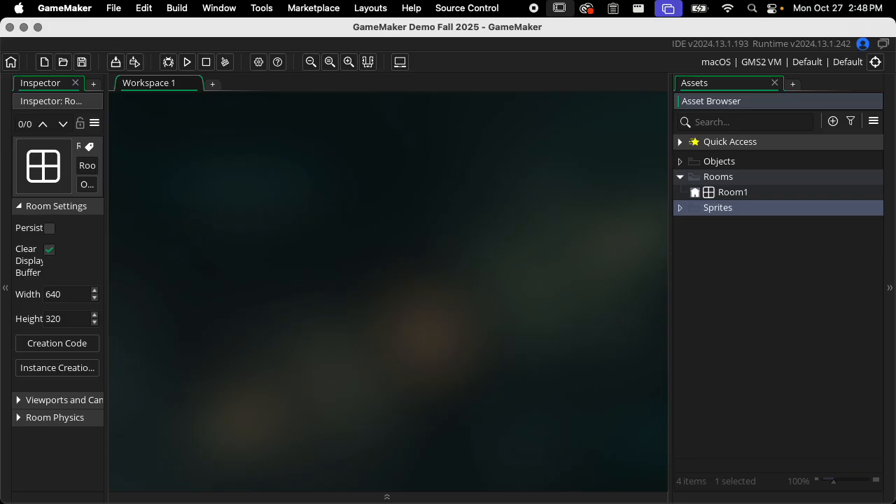
right_click(731, 209)
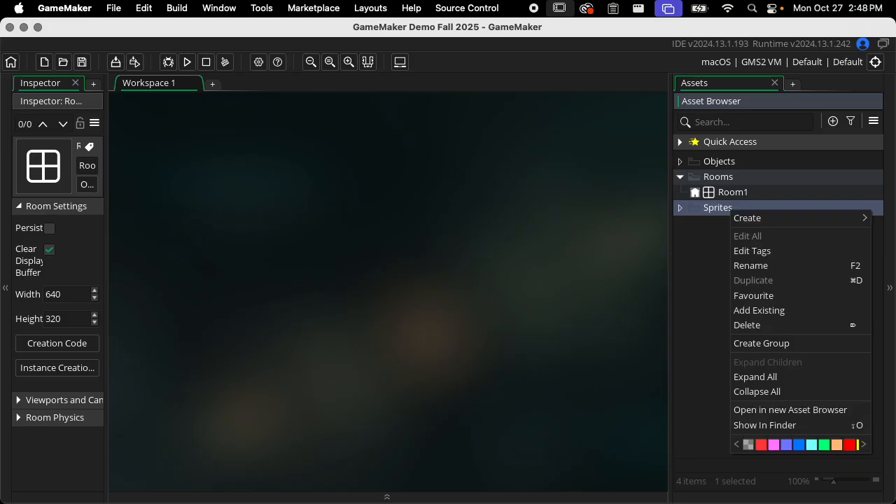
mouse_move(747, 218)
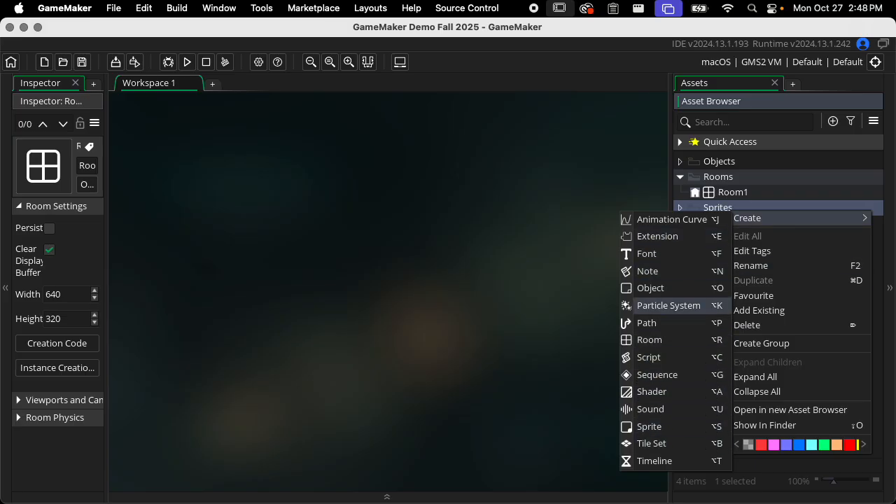
left_click(649, 427)
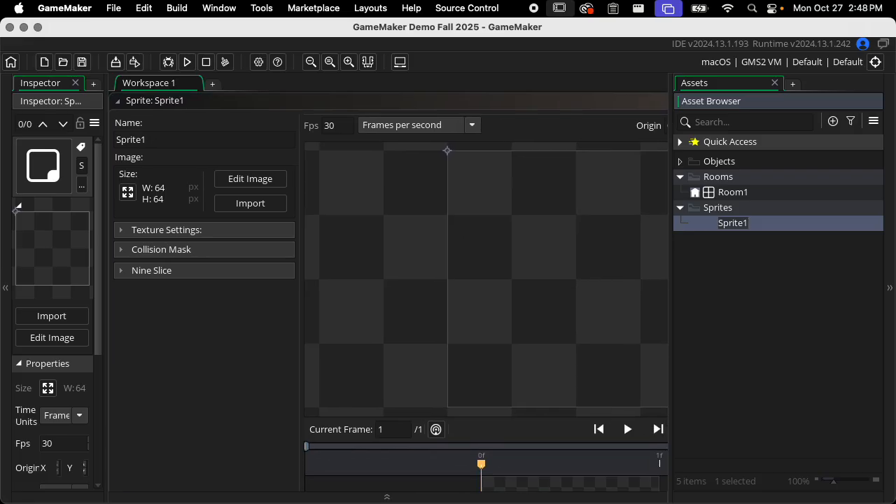
Accept the new sprite's name, then delete the sprite from the Sprites group.
key("Return")
key("BackSpace")
key("Return")
left_click(730, 223)
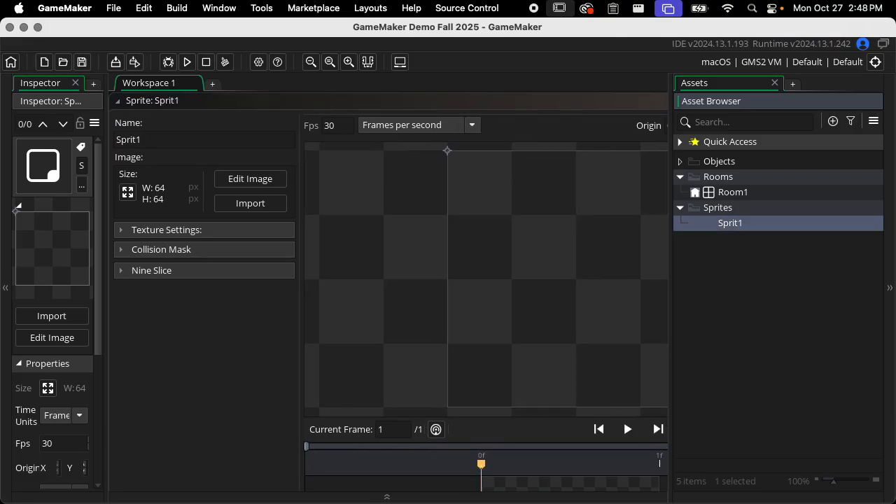
key("BackSpace")
key("Return")
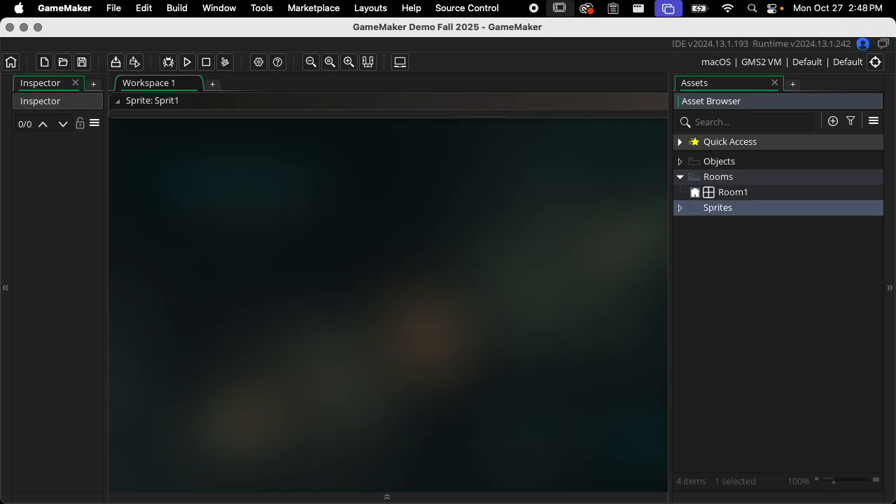
Create another sprite in the Sprites group, then collapse and re-expand the group.
key("alt+s")
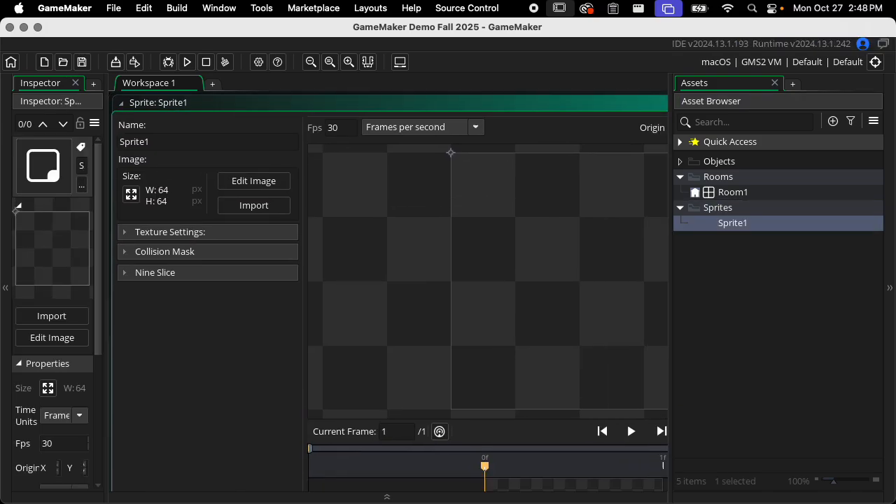
left_click(680, 207)
left_click(680, 207)
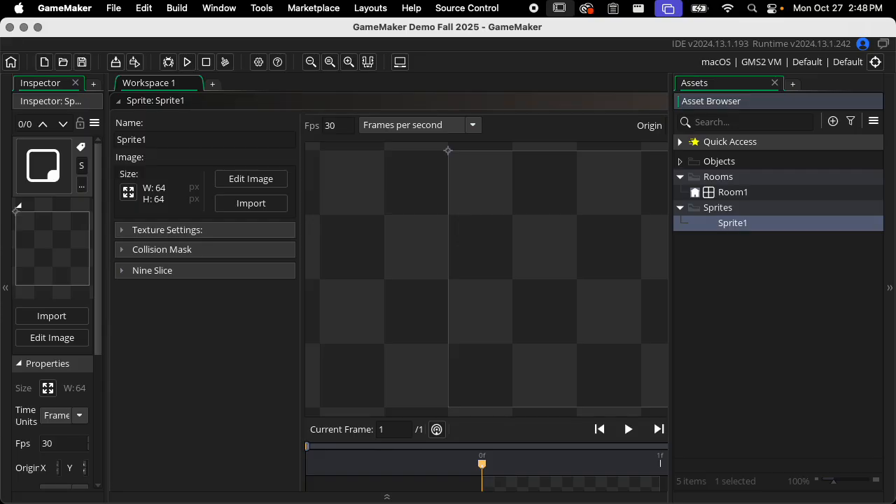
Rename the new sprite as spr_player_default and save the project.
right_click(740, 223)
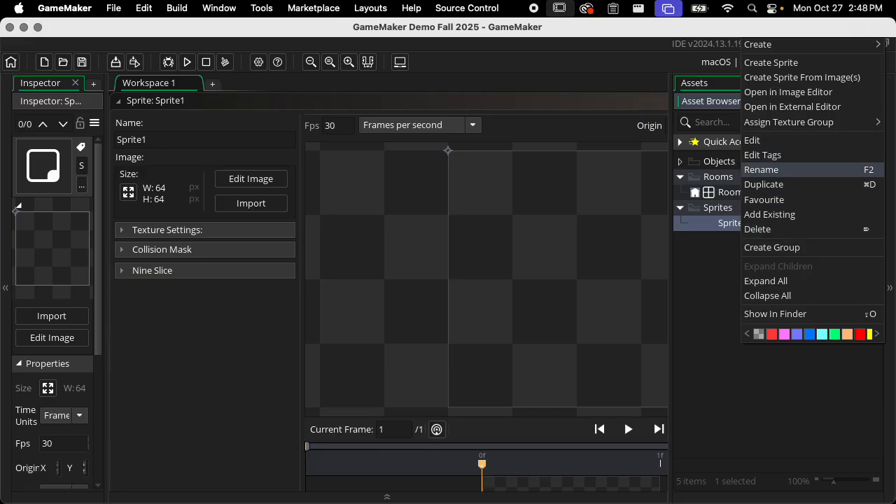
key("Return")
type("spr")
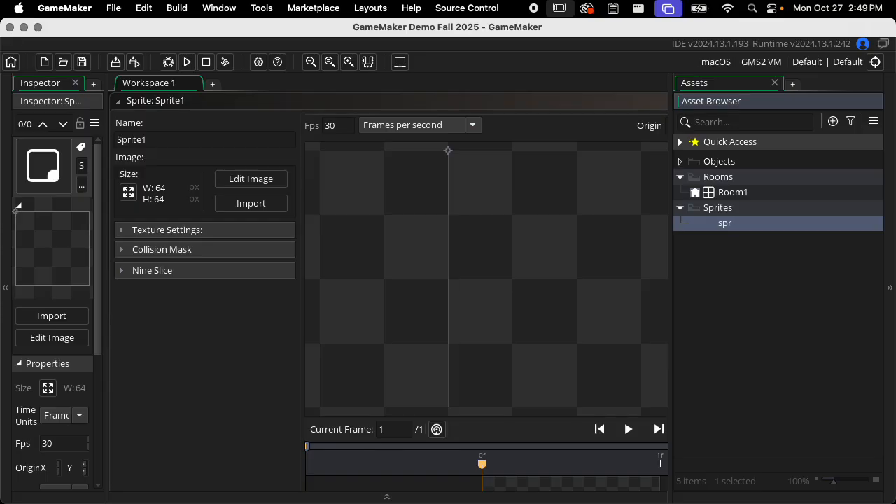
type("_player_default")
key("Return")
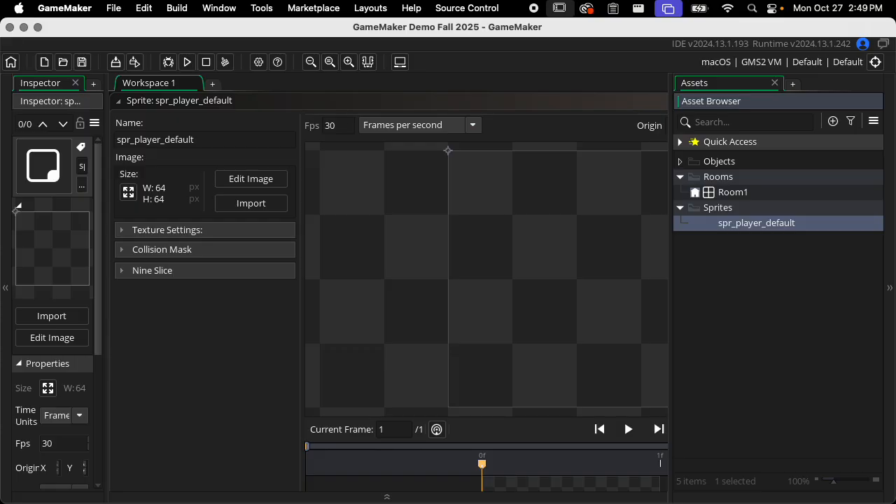
key("super+s")
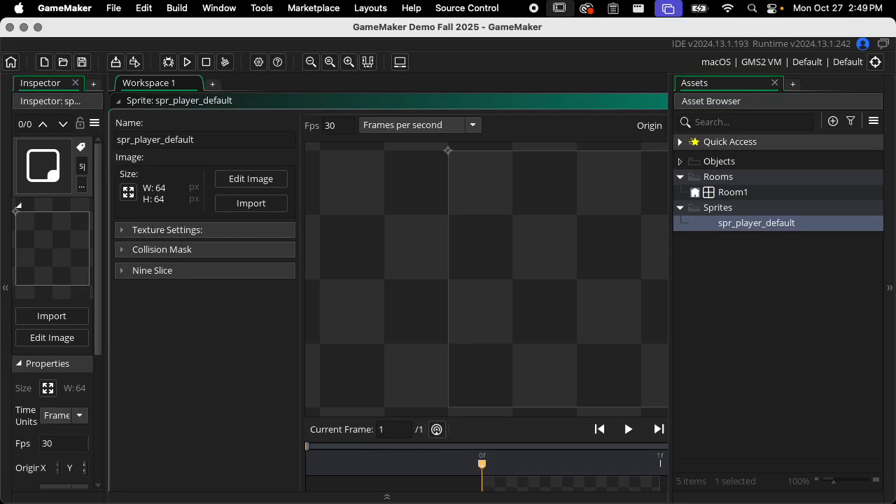
Widen the workspace next to the asset browser and open spr_player_default for image editing.
left_click_drag(670, 280, 748, 280)
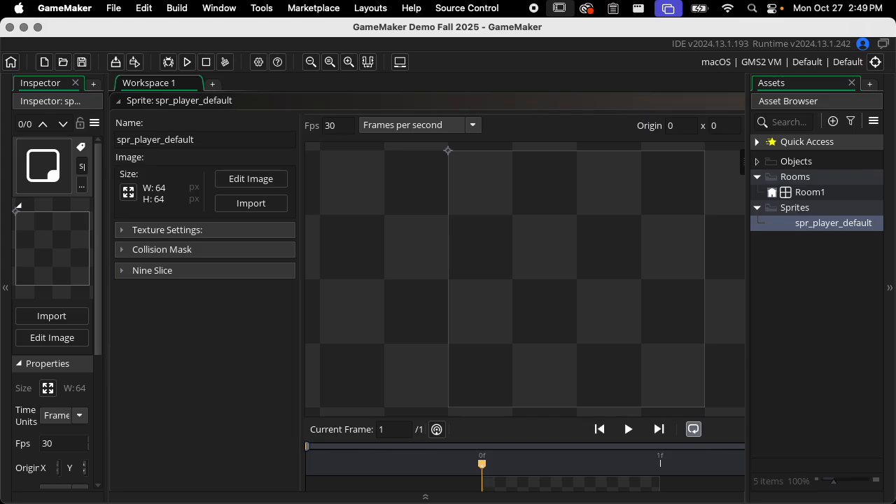
scroll(525, 279, "down", 3)
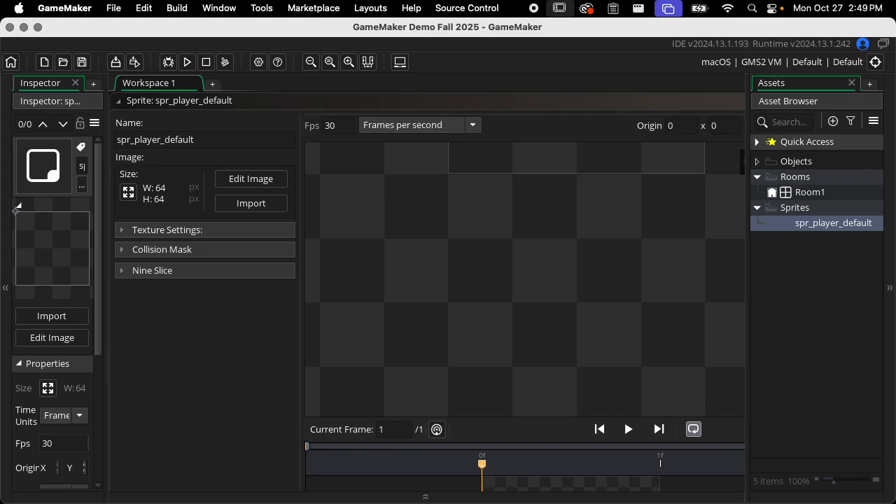
scroll(525, 279, "up", 3)
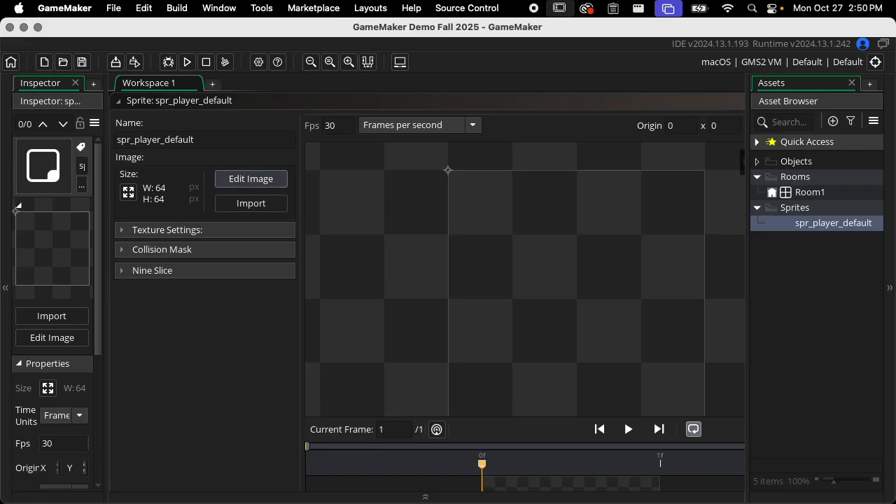
left_click(250, 179)
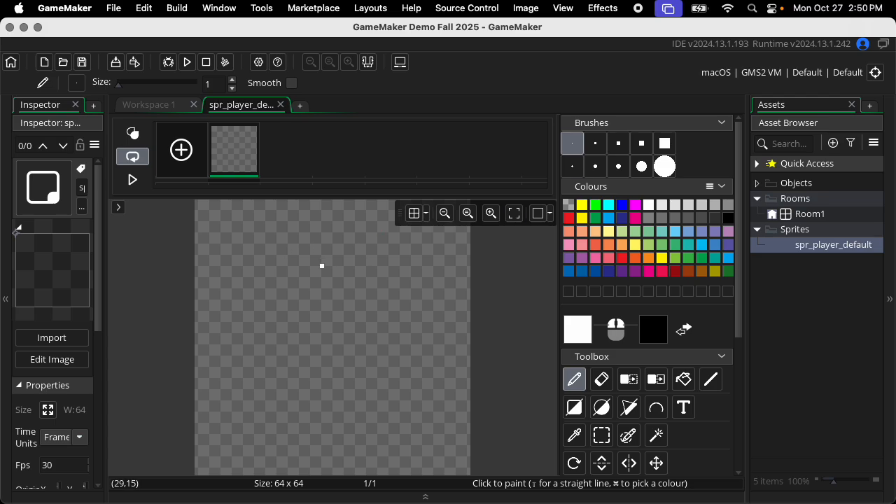
Scribble overlapping white loops on the canvas with the Pencil, then erase them with the 31-pixel round brush.
mouse_move(343, 258)
left_mouse_down()
mouse_move(270, 288)
mouse_move(313, 331)
mouse_move(377, 301)
left_mouse_up()
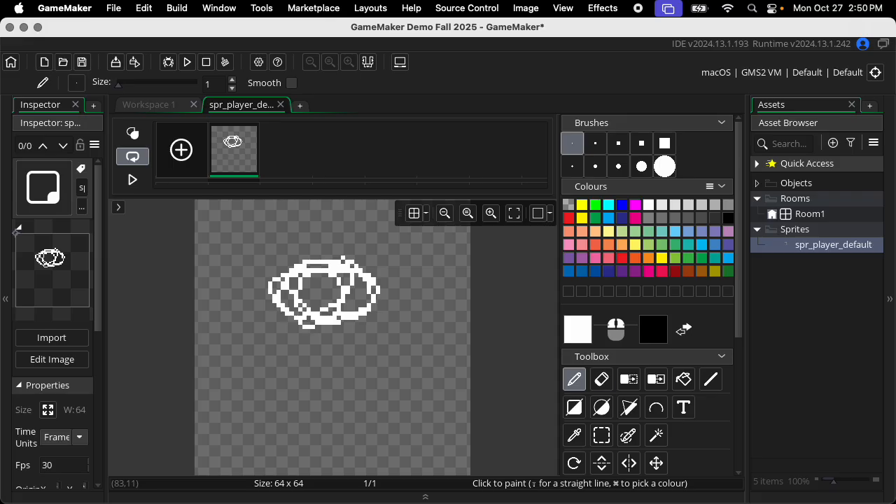
left_click(601, 378)
mouse_move(300, 290)
left_mouse_down()
mouse_move(361, 309)
mouse_move(270, 296)
mouse_move(313, 322)
mouse_move(408, 302)
mouse_move(356, 323)
mouse_move(339, 296)
mouse_move(292, 323)
mouse_move(308, 313)
mouse_move(279, 297)
left_mouse_up()
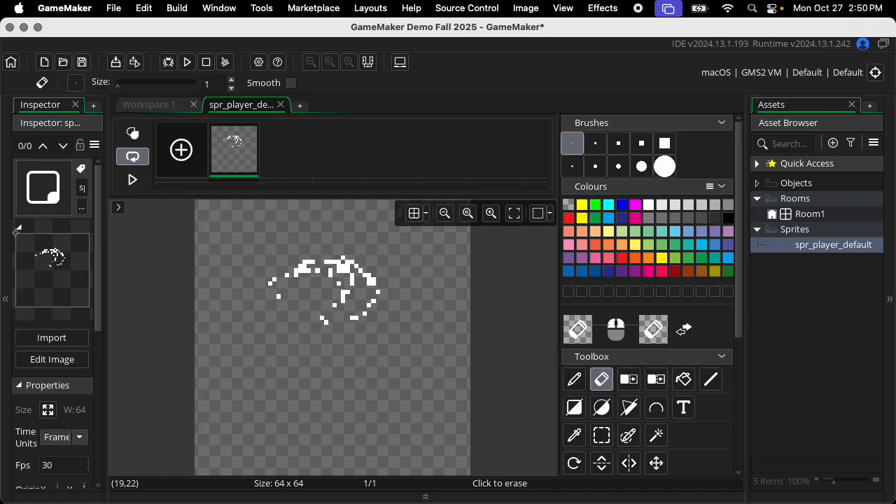
left_click(665, 166)
mouse_move(387, 285)
left_mouse_down()
mouse_move(356, 293)
mouse_move(360, 316)
left_mouse_up()
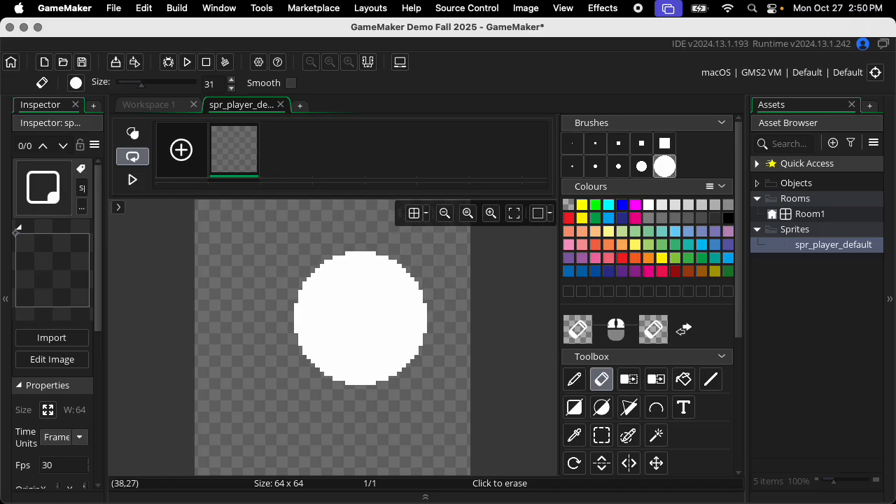
Paint a large white blob with the 15-pixel square and 31-pixel round brushes, then erase it all.
left_click(574, 379)
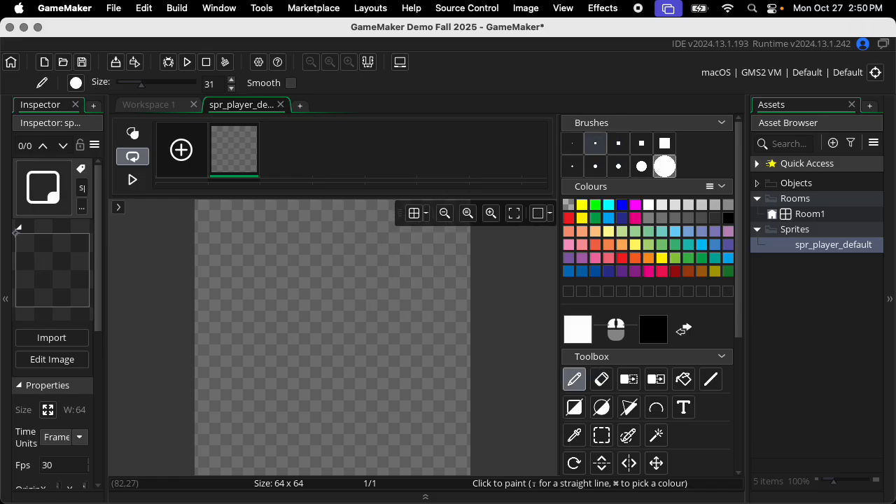
left_click(665, 143)
mouse_move(287, 287)
left_mouse_down()
mouse_move(283, 275)
mouse_move(318, 293)
left_mouse_up()
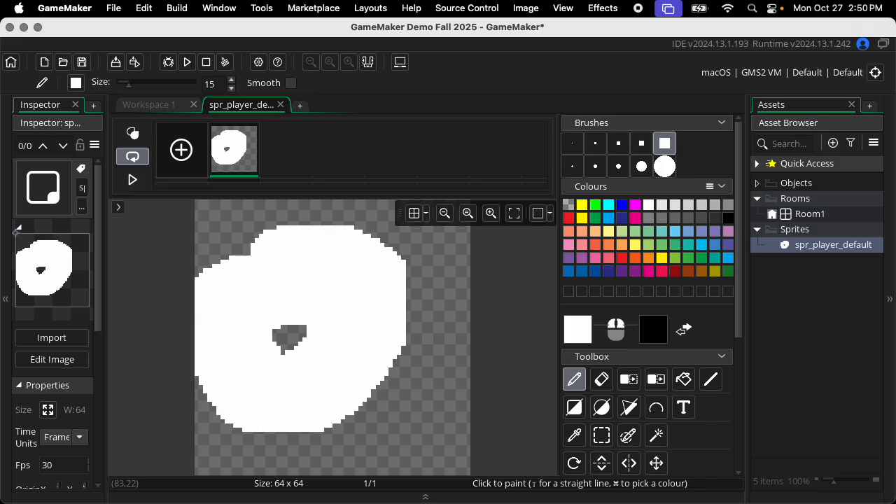
left_click(664, 166)
mouse_move(289, 340)
left_mouse_down()
mouse_move(322, 301)
mouse_move(398, 406)
left_mouse_up()
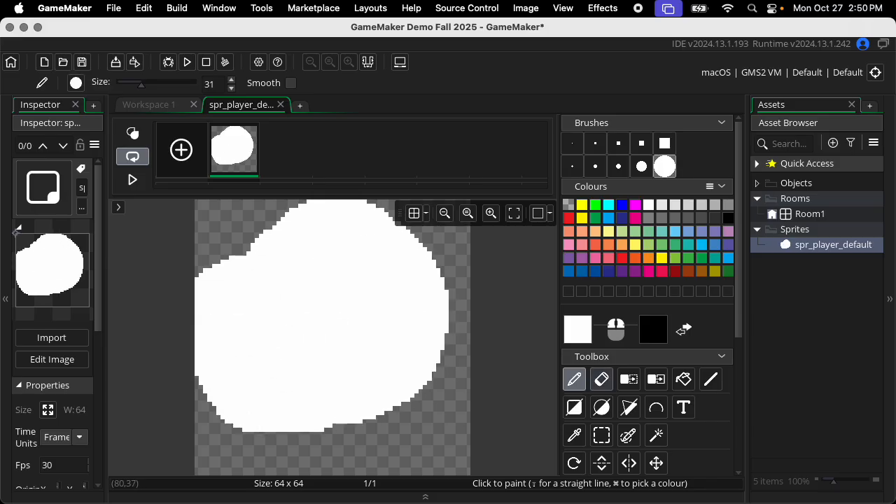
left_click(601, 379)
mouse_move(320, 423)
left_mouse_down()
mouse_move(245, 365)
mouse_move(406, 320)
mouse_move(313, 338)
left_mouse_up()
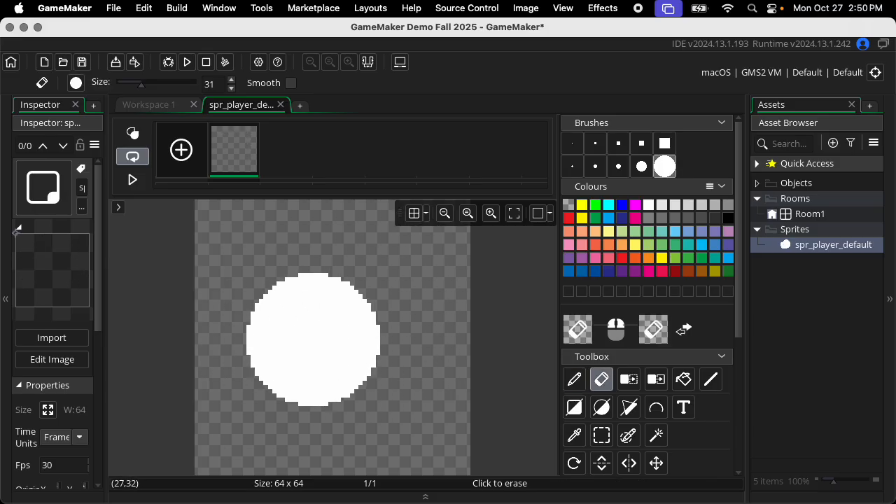
Draw a filled white rectangle mid-canvas and a 1-pixel circle outline overlapping its upper-left corner.
left_click(574, 407)
mouse_move(261, 266)
left_mouse_down()
mouse_move(373, 357)
mouse_move(423, 418)
left_mouse_up()
left_click(572, 143)
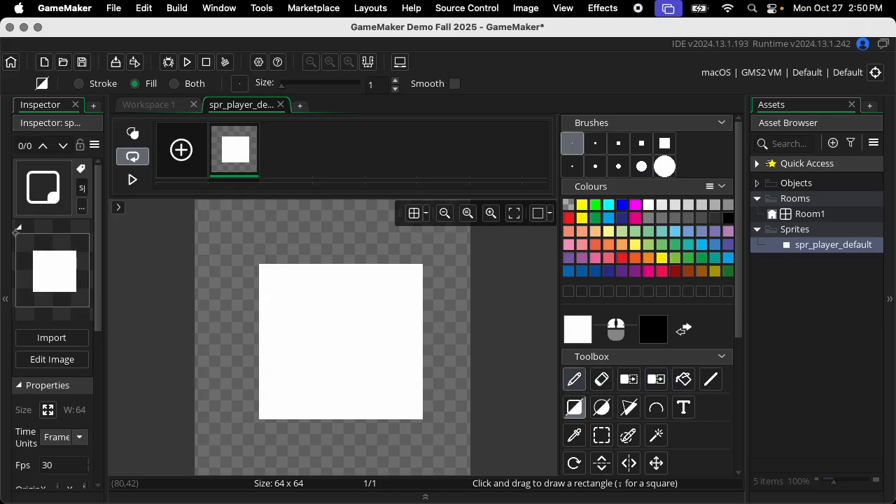
left_click(600, 407)
left_click_drag(225, 222, 314, 317)
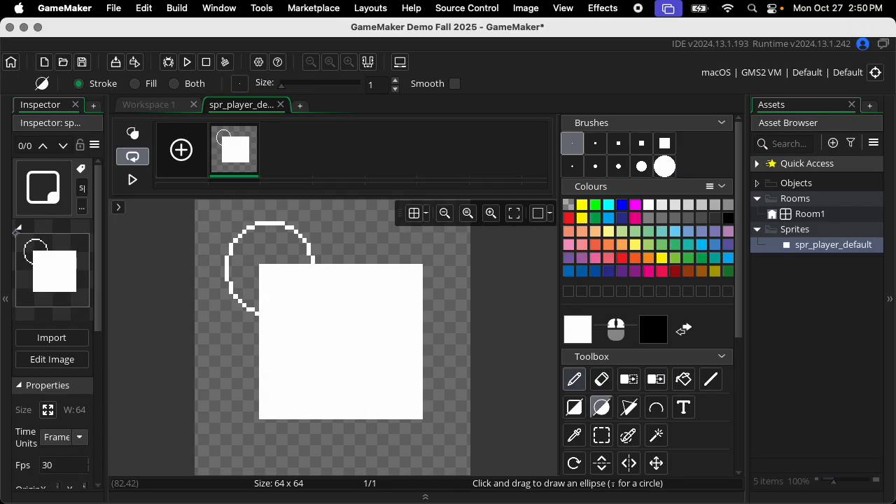
Draw an irregular white polygon outline around the rectangle with the Polygon tool and commit it.
left_click(629, 407)
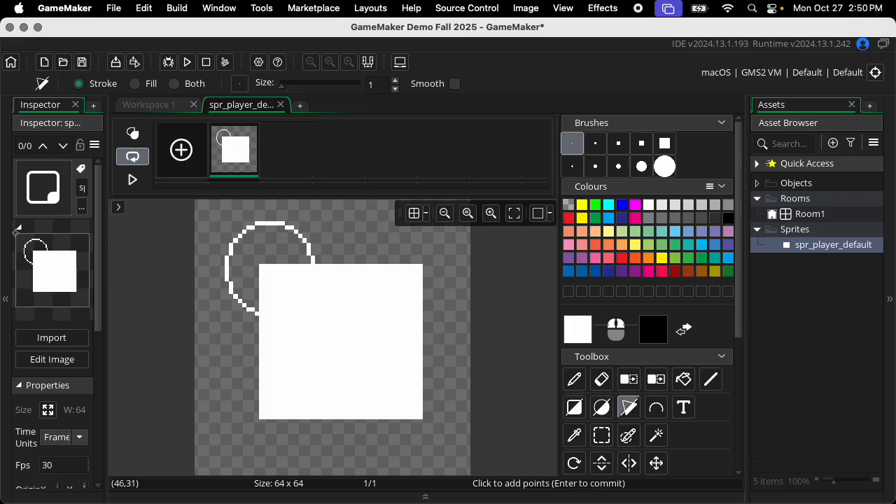
left_click(425, 305)
left_click(445, 262)
left_click(323, 215)
left_click(222, 370)
left_click(305, 439)
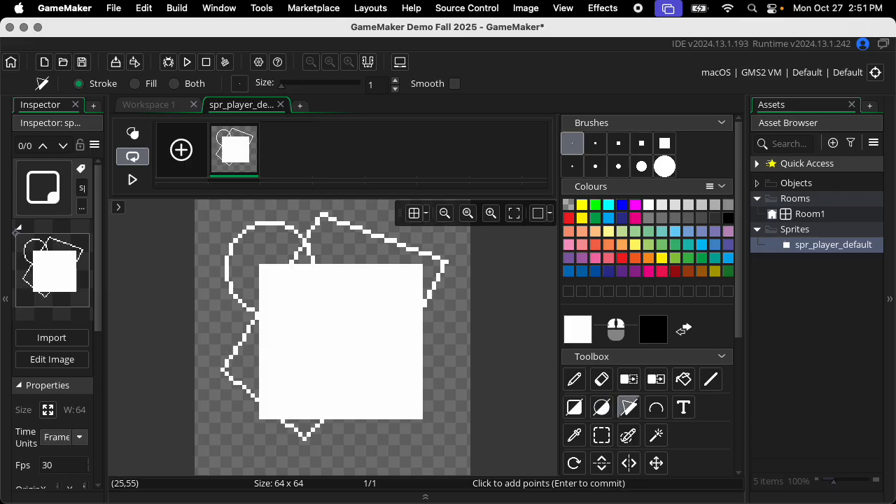
left_click(448, 364)
left_click(350, 255)
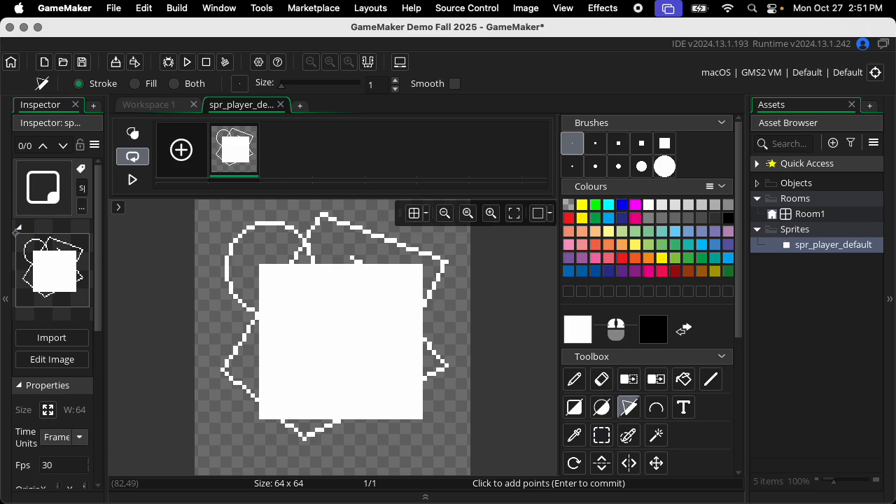
scroll(656, 407, "down", 1)
left_click(657, 379)
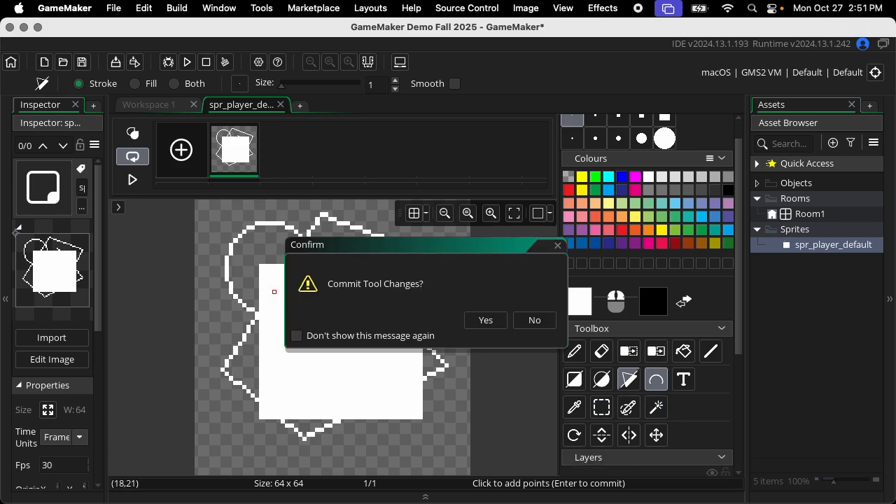
key("Return")
Draw a curve across the rectangle with the Arc tool, adjust its control handles and commit it.
left_click(240, 258)
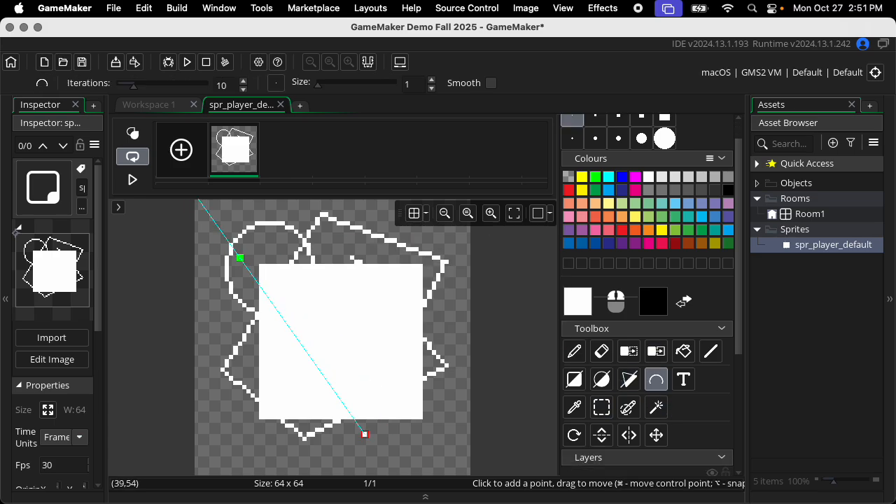
left_click_drag(365, 434, 266, 391)
left_click(408, 309)
left_click_drag(386, 310, 279, 382)
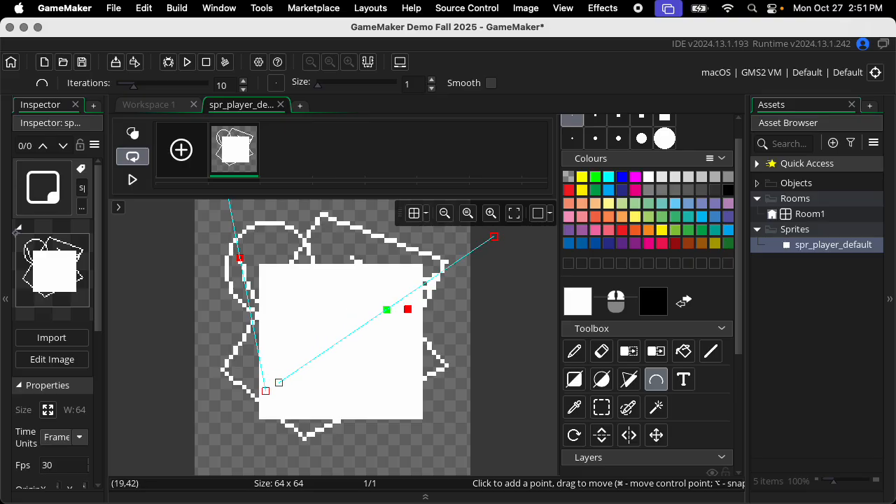
left_click(683, 379)
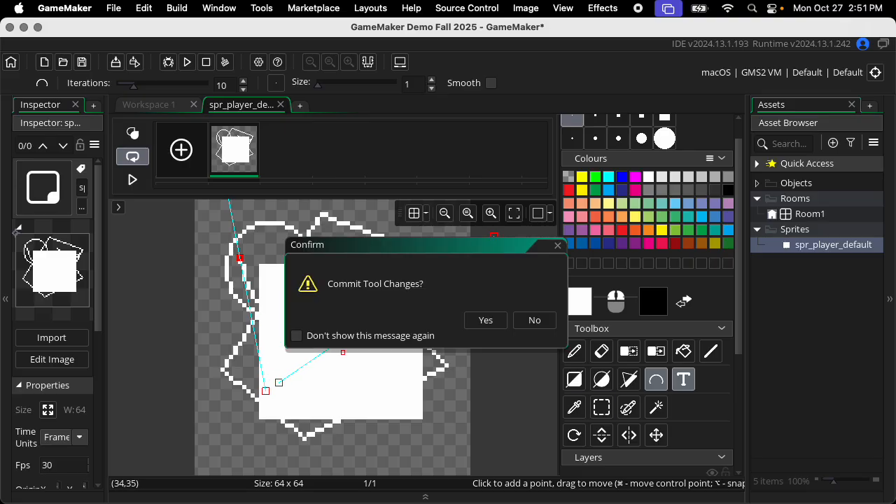
left_click(486, 320)
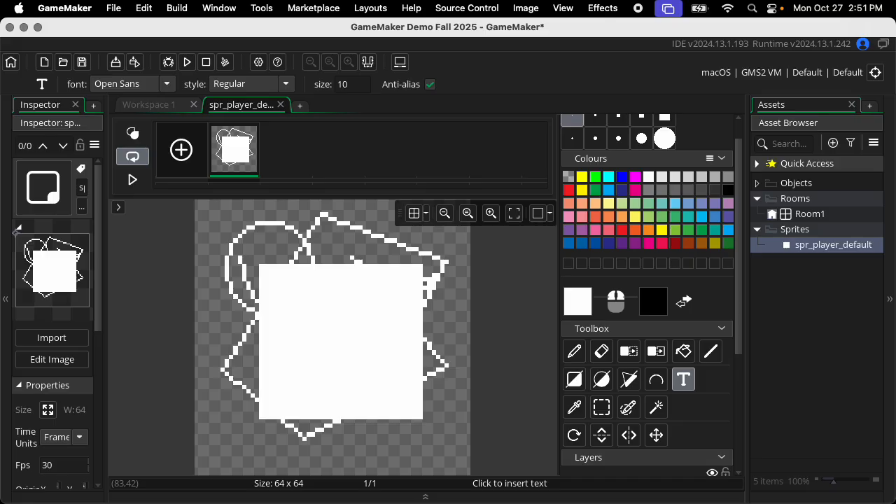
Erase all the test shapes from the canvas with the 31-pixel round brush.
scroll(648, 294, "up", 1)
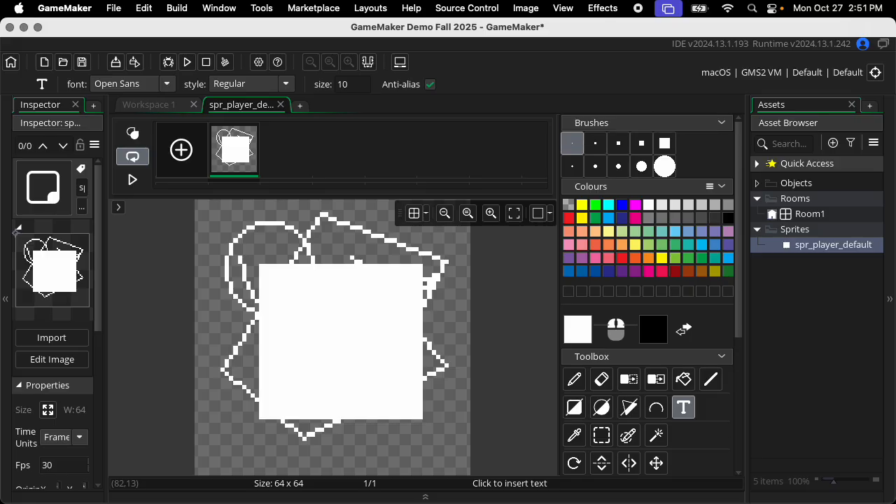
left_click(601, 379)
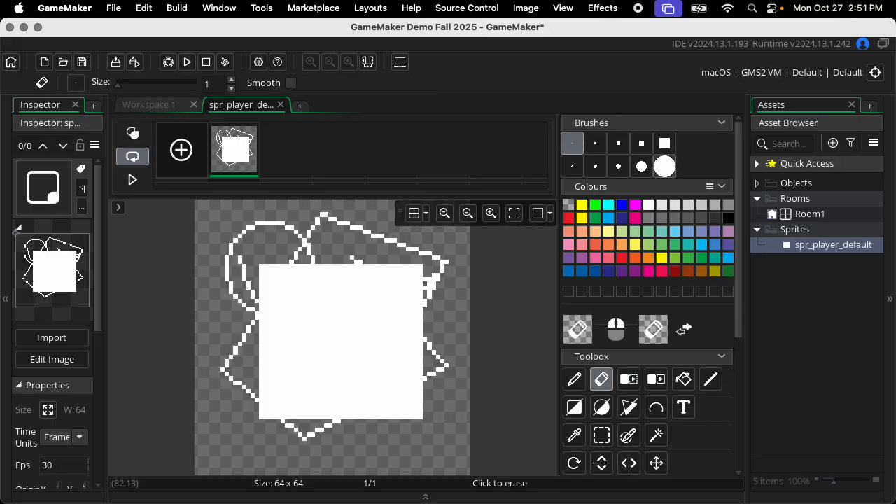
left_click(665, 166)
mouse_move(294, 403)
left_mouse_down()
mouse_move(339, 292)
mouse_move(402, 263)
mouse_move(329, 329)
left_mouse_up()
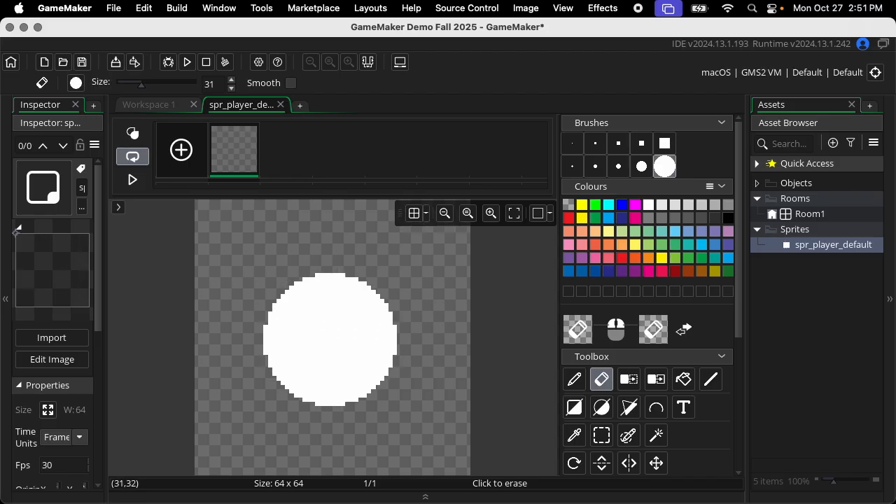
Turn on the canvas grid and draw a white head outline with two eyes using the 1-pixel Pencil.
left_click(572, 143)
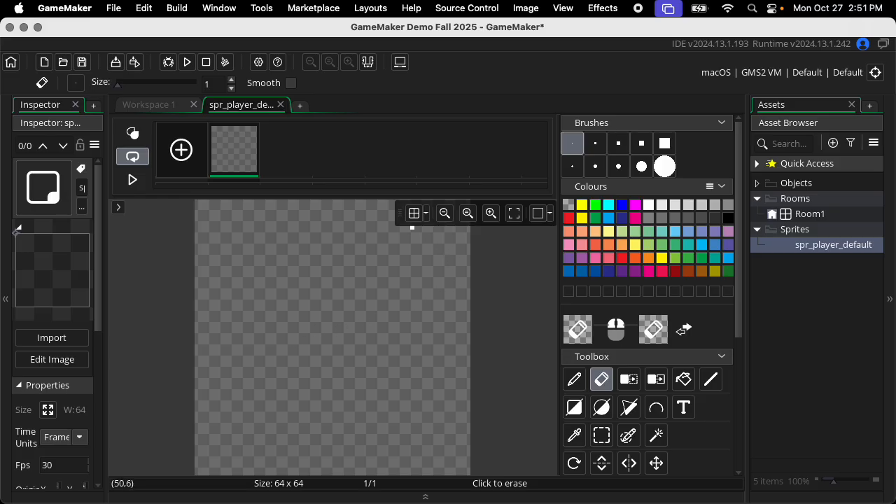
left_click(414, 215)
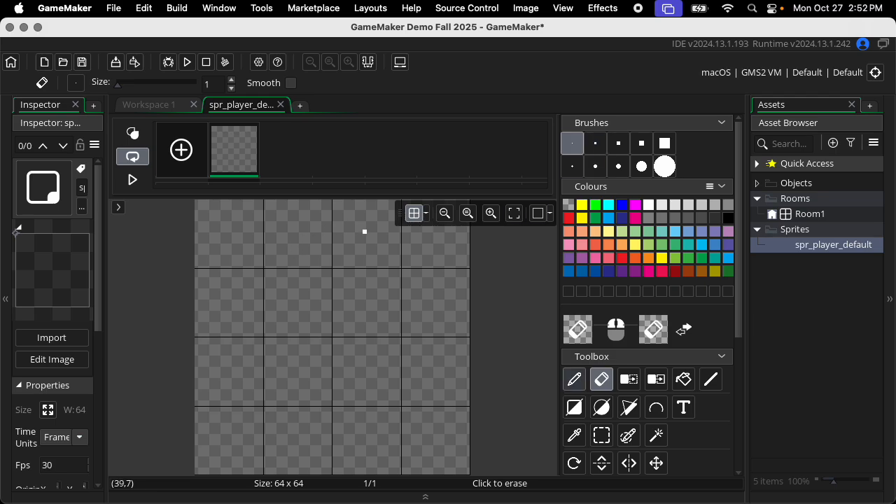
key("d")
mouse_move(330, 290)
left_mouse_down()
mouse_move(313, 270)
mouse_move(369, 249)
mouse_move(338, 287)
left_mouse_up()
left_click(328, 252)
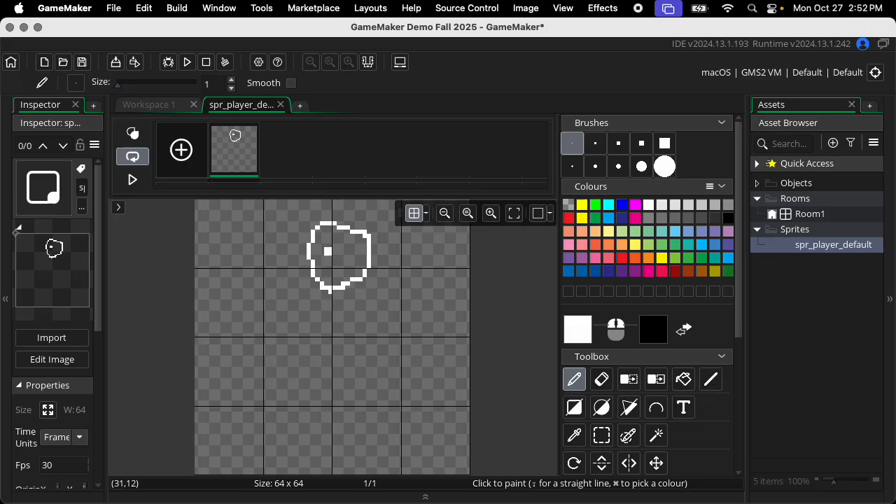
left_click(351, 251)
Draw the character's torso below the head, add two legs with feet, and thicken the hips.
mouse_move(352, 286)
left_mouse_down()
mouse_move(345, 331)
mouse_move(321, 288)
left_mouse_up()
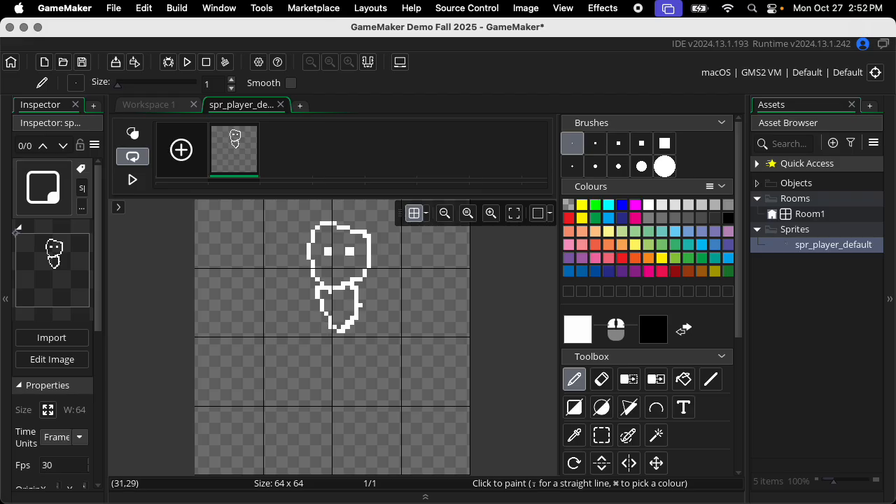
mouse_move(330, 326)
left_mouse_down()
mouse_move(329, 403)
mouse_move(320, 401)
left_mouse_up()
mouse_move(347, 336)
left_mouse_down()
mouse_move(352, 400)
mouse_move(368, 400)
left_mouse_up()
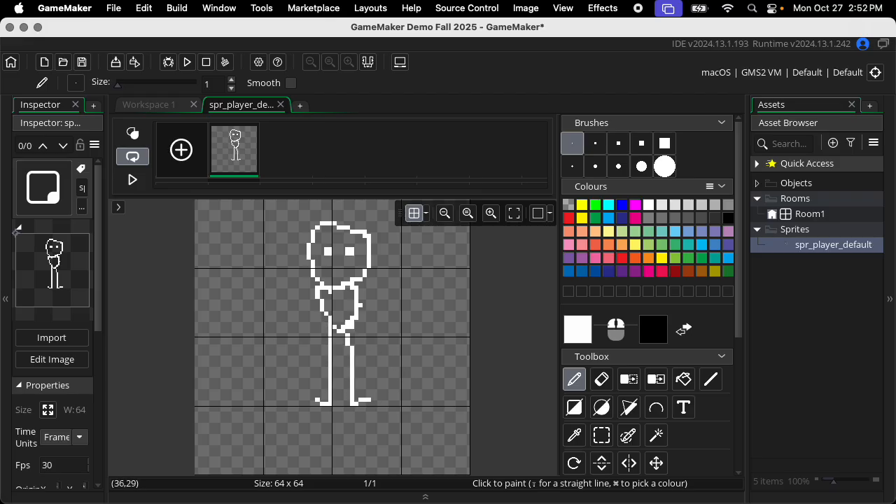
mouse_move(352, 327)
left_mouse_down()
mouse_move(348, 339)
mouse_move(321, 326)
left_mouse_up()
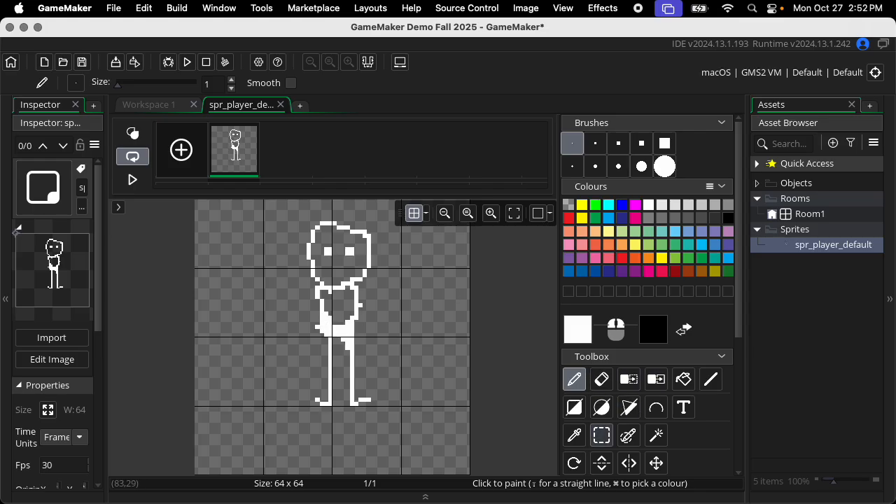
Fill the character's torso with white and draw a curved 1-pixel arm on each side of it.
left_click(683, 379)
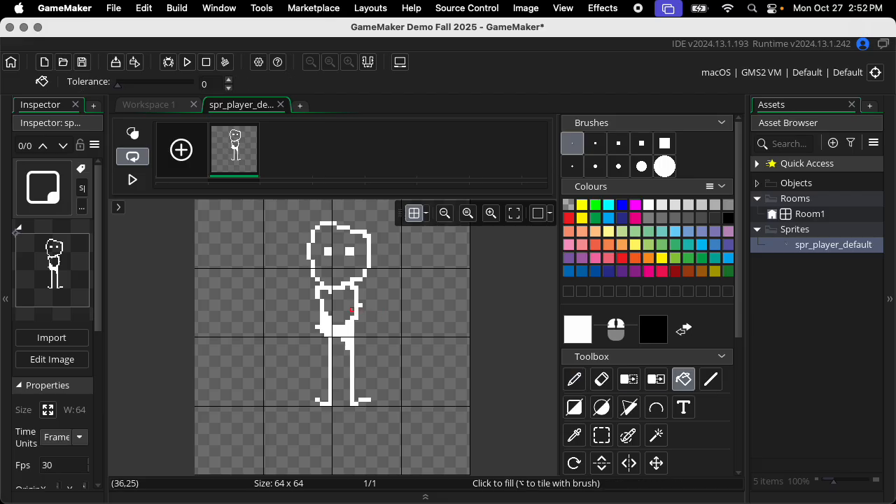
left_click(347, 309)
key("d")
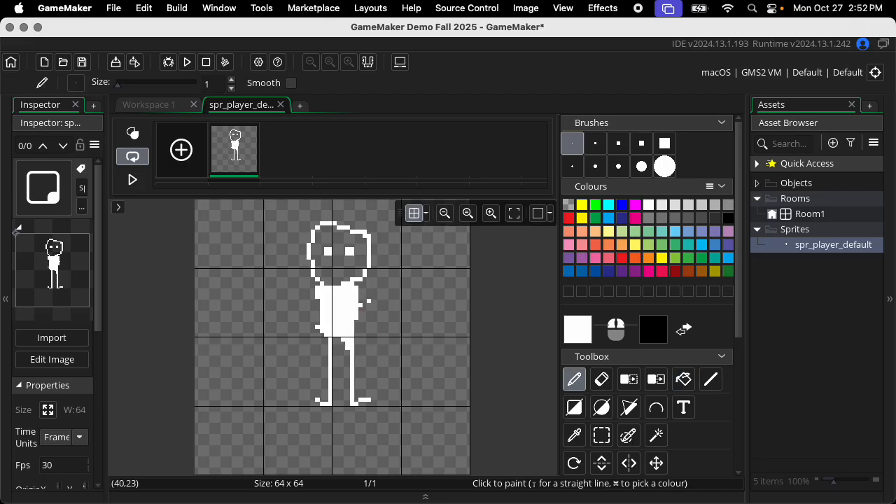
left_click_drag(360, 288, 381, 326)
mouse_move(310, 288)
left_mouse_down()
mouse_move(297, 309)
mouse_move(300, 324)
left_mouse_up()
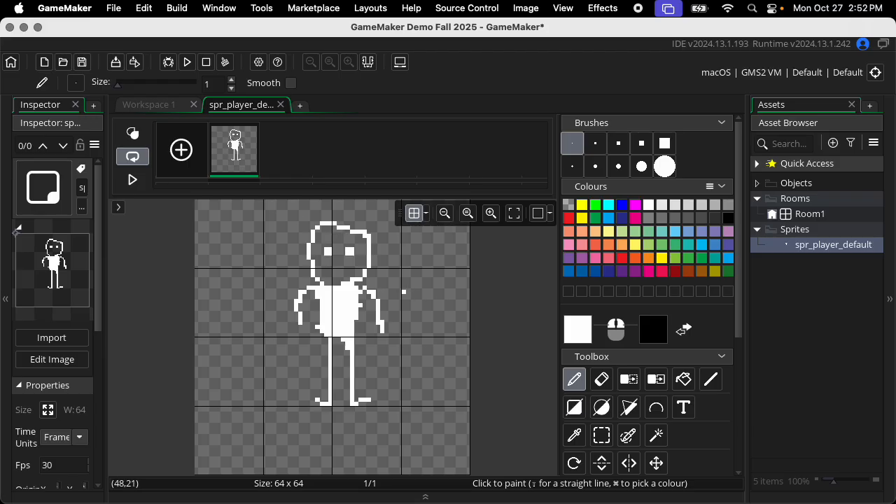
Erase the whole character from the canvas with the 31-pixel round brush.
left_click(665, 166)
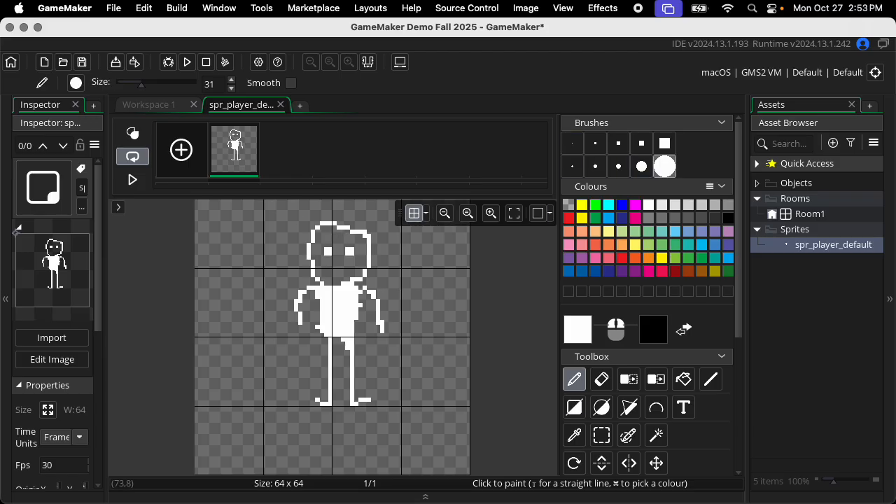
left_click(601, 379)
mouse_move(370, 289)
left_mouse_down()
mouse_move(333, 264)
mouse_move(324, 340)
left_mouse_up()
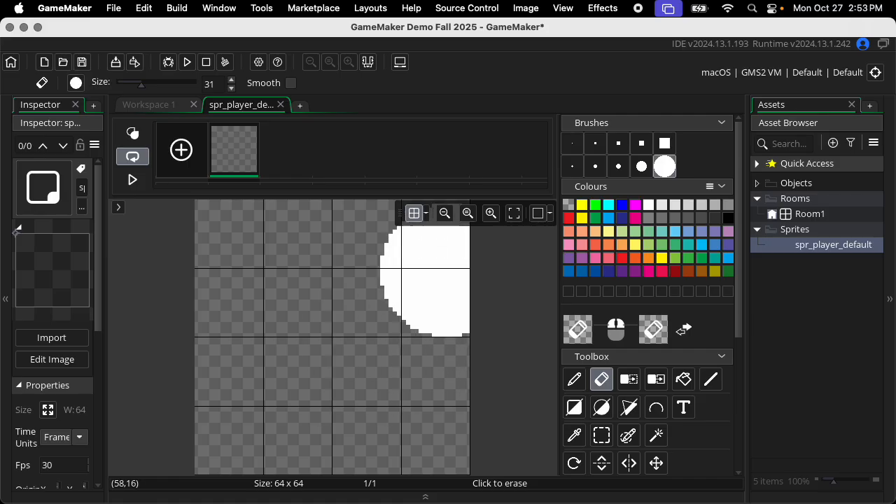
Draw a 1-pixel ellipse outline as the head and a rectangle outline about 13 by 24 pixels below it as the body.
left_click(575, 407)
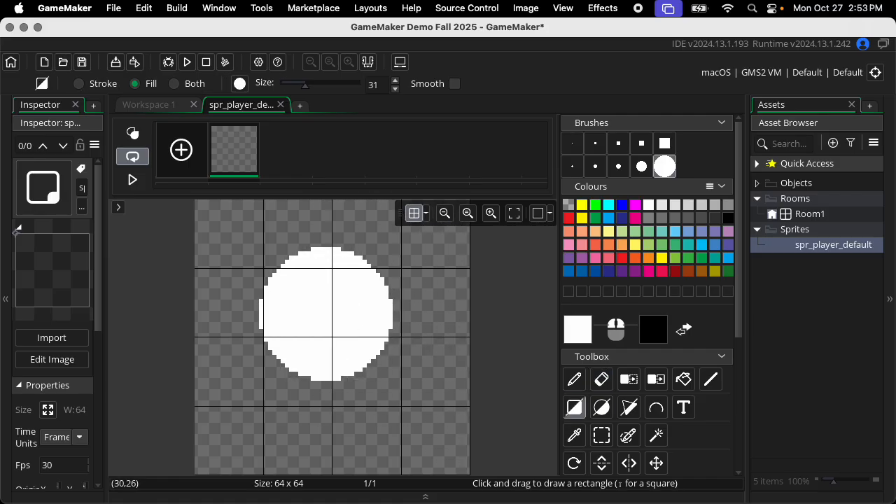
left_click(572, 143)
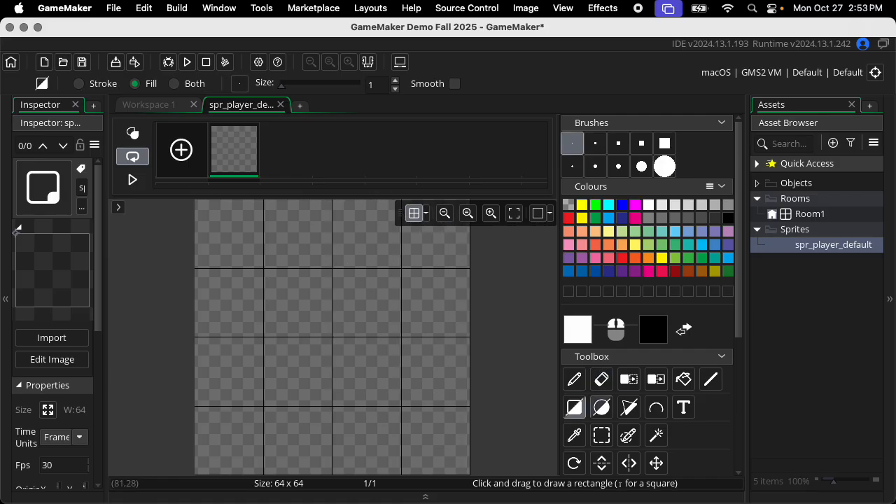
left_click(602, 407)
left_click_drag(301, 219, 364, 296)
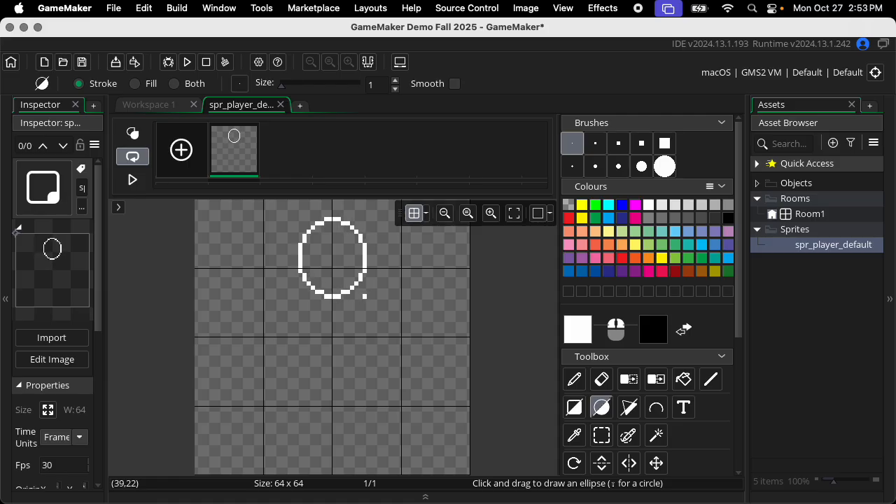
key("r")
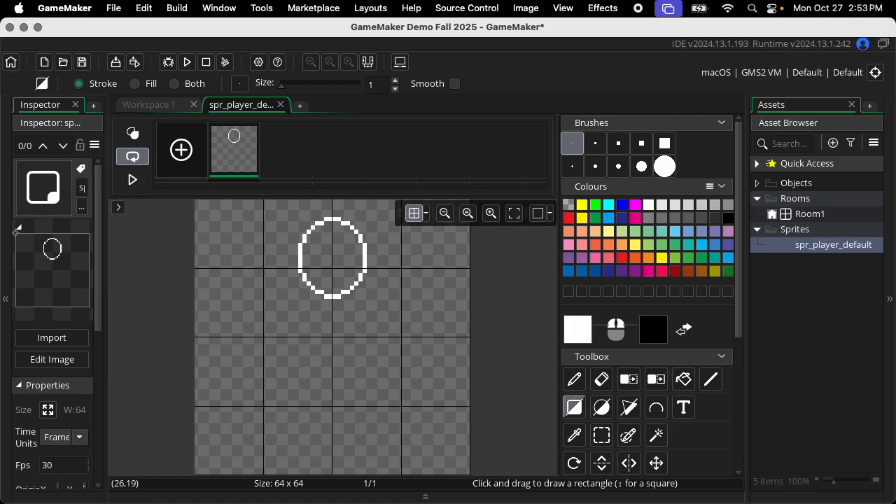
left_click_drag(290, 283, 368, 373)
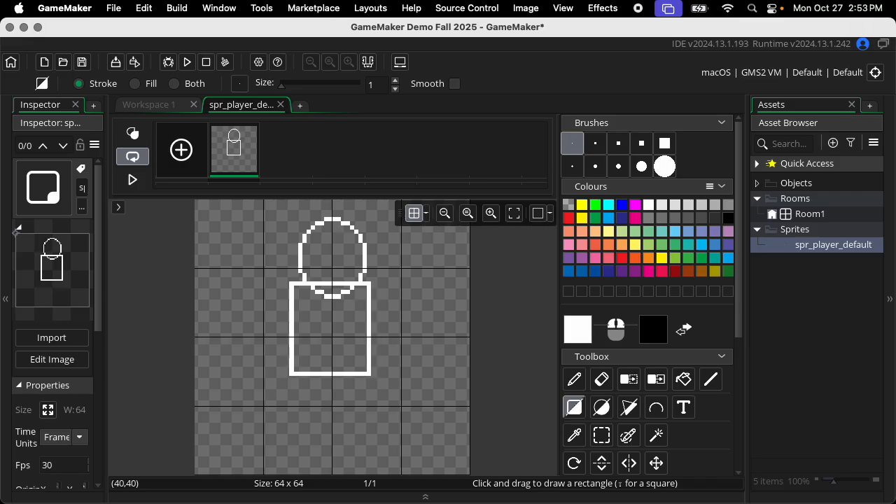
key("super+z")
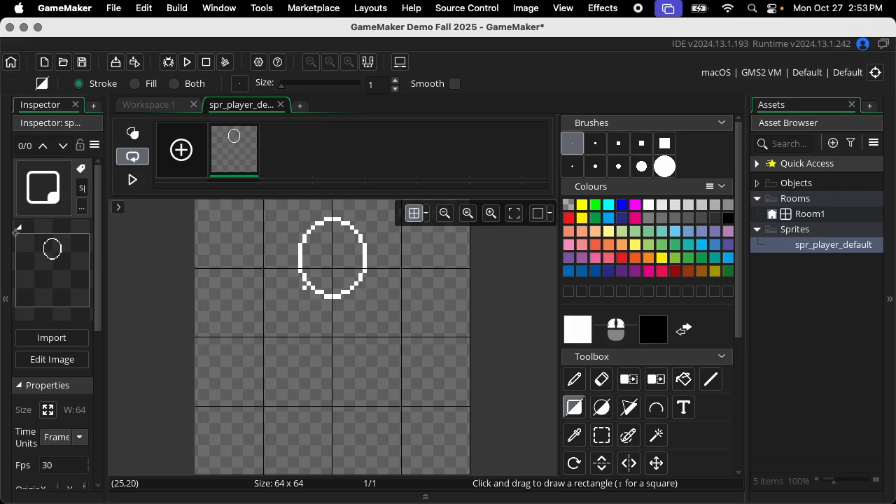
left_click_drag(303, 288, 357, 387)
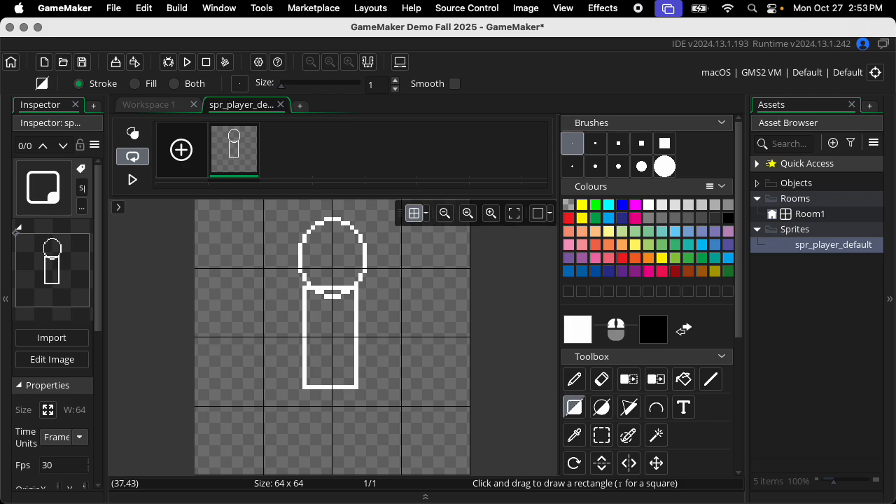
Add a second frame to the sprite, make it the current frame and turn on onion skinning.
left_click(181, 150)
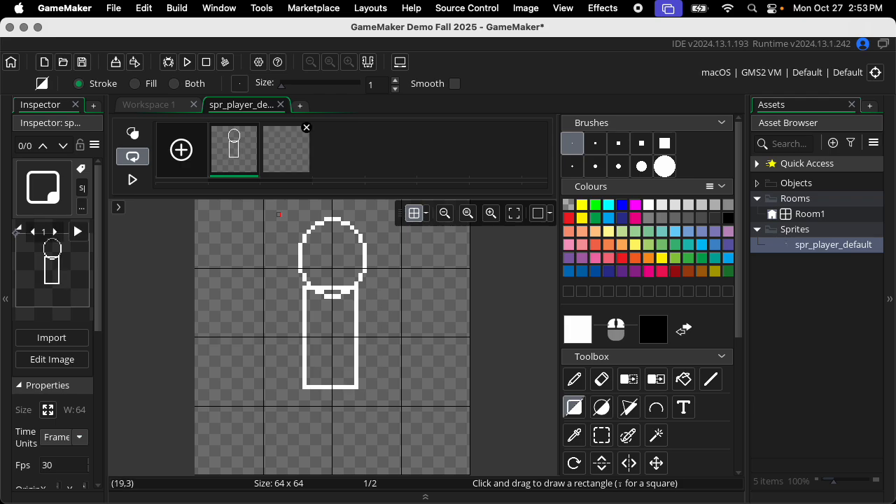
left_click(286, 149)
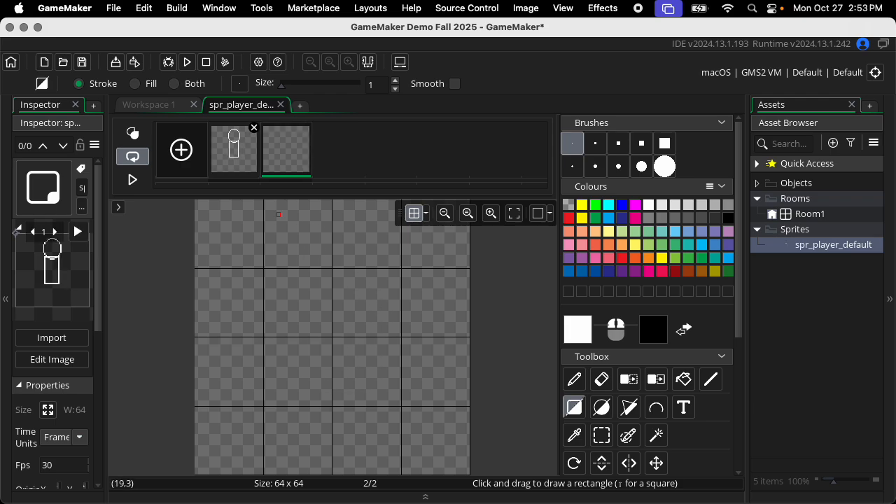
left_click(132, 133)
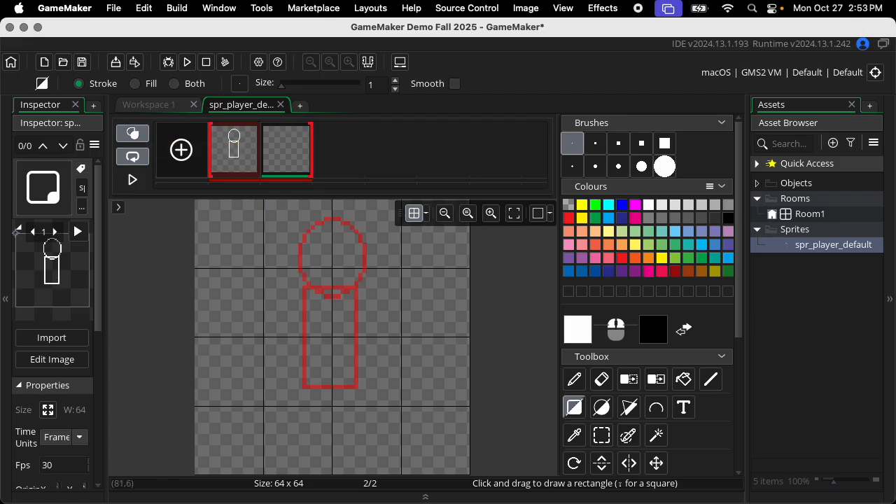
Using the first frame as a guide, outline a larger round head and a tapered body with the 1-pixel Pencil.
left_click(574, 379)
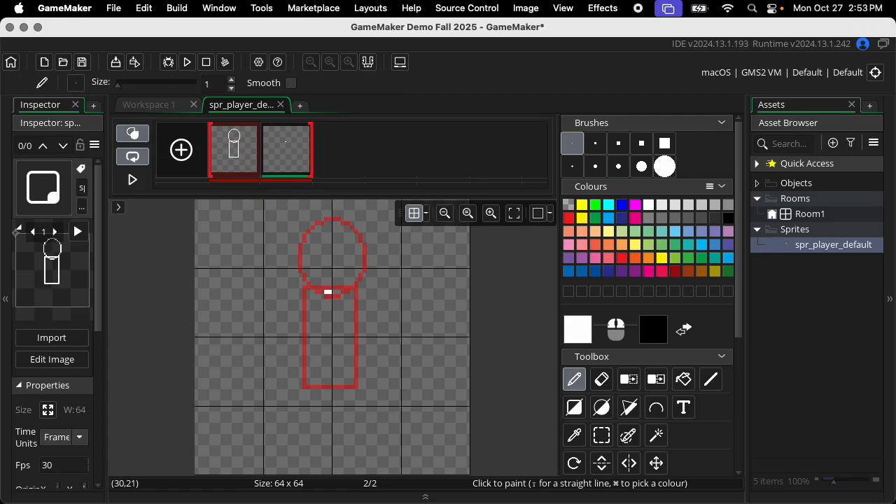
mouse_move(327, 291)
left_mouse_down()
mouse_move(318, 235)
mouse_move(361, 271)
mouse_move(364, 289)
mouse_move(327, 287)
mouse_move(300, 253)
mouse_move(326, 228)
left_mouse_up()
key("super+z")
key("super+z")
mouse_move(317, 279)
left_mouse_down()
mouse_move(296, 272)
mouse_move(319, 231)
left_mouse_up()
key("super+z")
mouse_move(317, 282)
left_mouse_down()
mouse_move(294, 244)
mouse_move(343, 220)
mouse_move(364, 236)
mouse_move(356, 382)
mouse_move(321, 381)
mouse_move(288, 247)
mouse_move(353, 216)
mouse_move(370, 276)
mouse_move(346, 377)
mouse_move(322, 369)
mouse_move(312, 304)
mouse_move(313, 296)
mouse_move(347, 288)
left_mouse_up()
key("super+z")
left_click(357, 322)
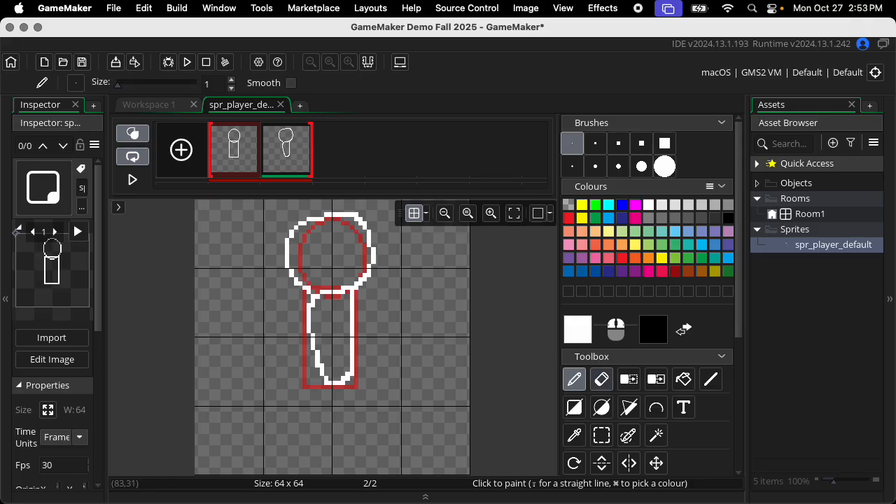
Fill the tapered body with white and draw two small rectangular eyes in the head.
left_click(684, 378)
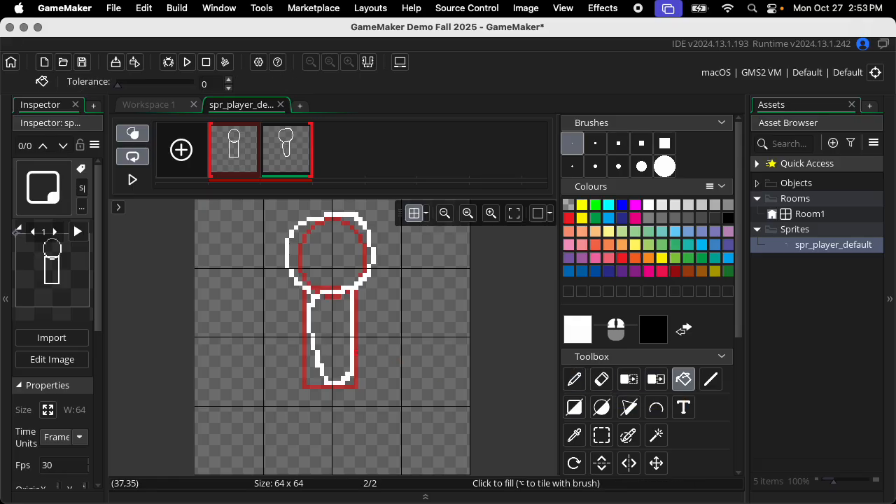
left_click(342, 349)
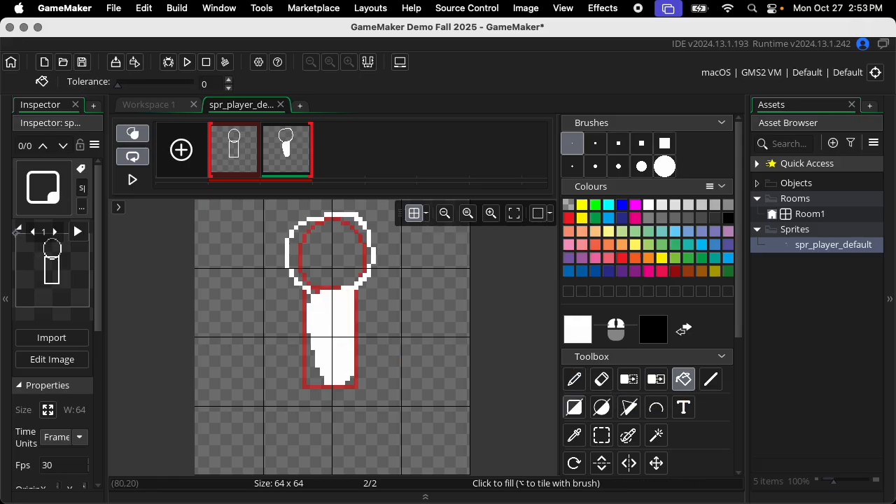
left_click(574, 379)
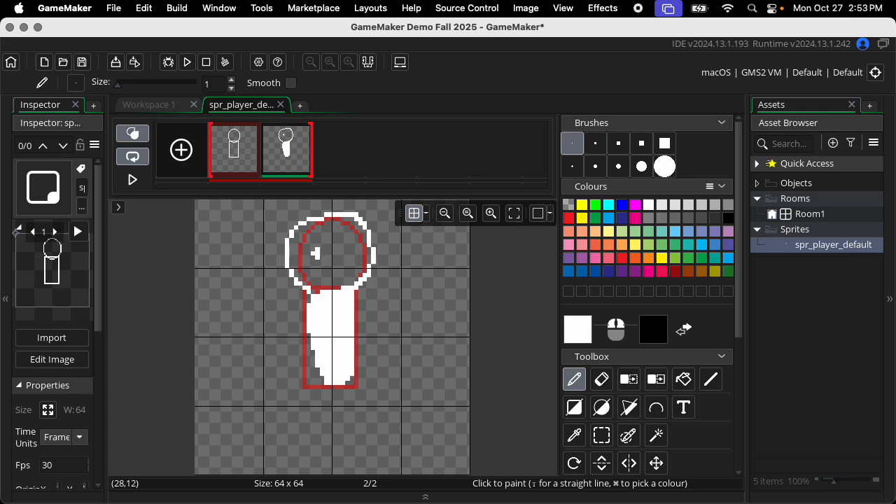
left_click_drag(347, 249, 352, 252)
Draw a bent arm on each side and two short legs with feet, and erase the stray pixel by the foot.
mouse_move(305, 315)
left_mouse_down()
mouse_move(283, 323)
mouse_move(283, 344)
left_mouse_up()
left_click_drag(358, 309, 369, 332)
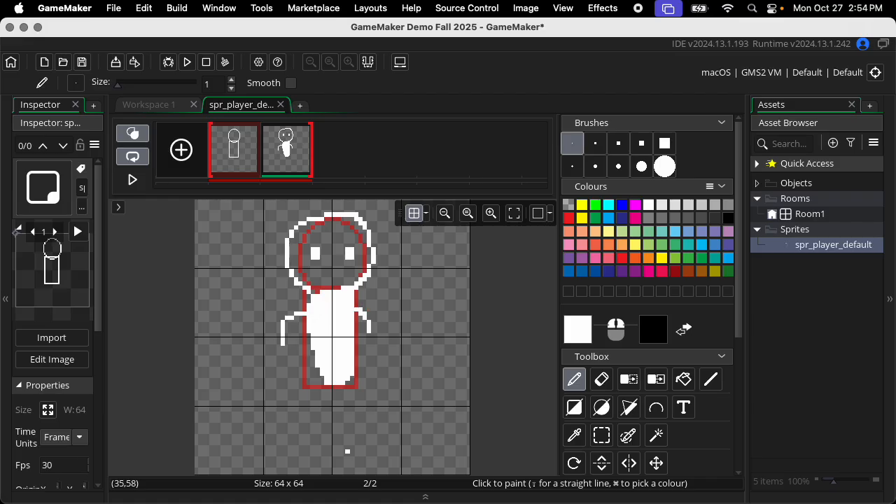
mouse_move(326, 383)
left_mouse_down()
mouse_move(327, 401)
mouse_move(317, 409)
mouse_move(342, 399)
left_mouse_up()
key("e")
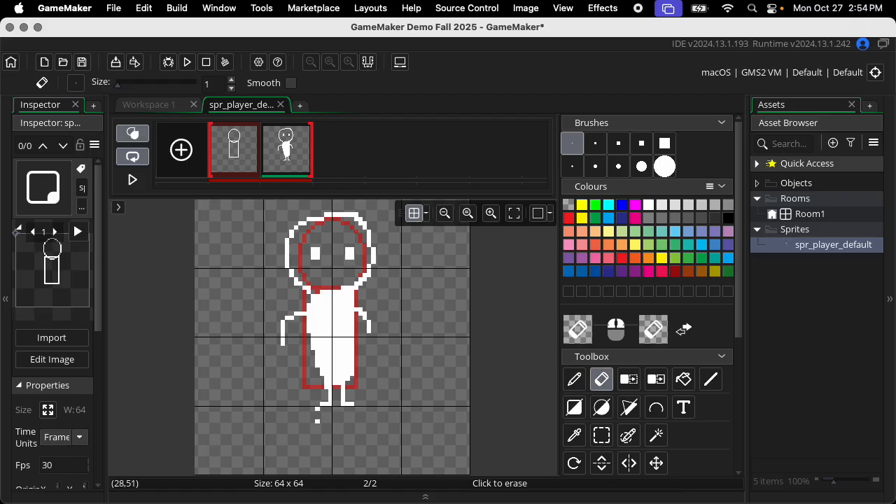
left_click(317, 408)
Delete the first frame with the guide shapes and turn off onion skinning.
key("Left")
key("Delete")
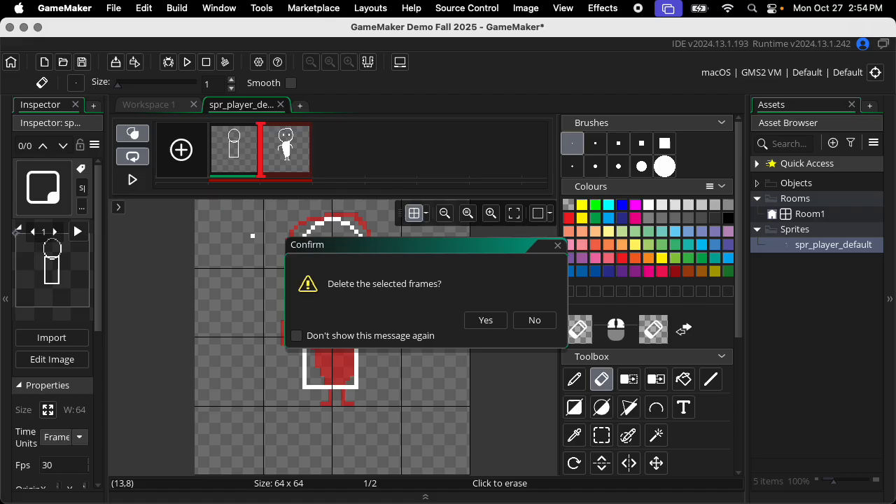
key("Return")
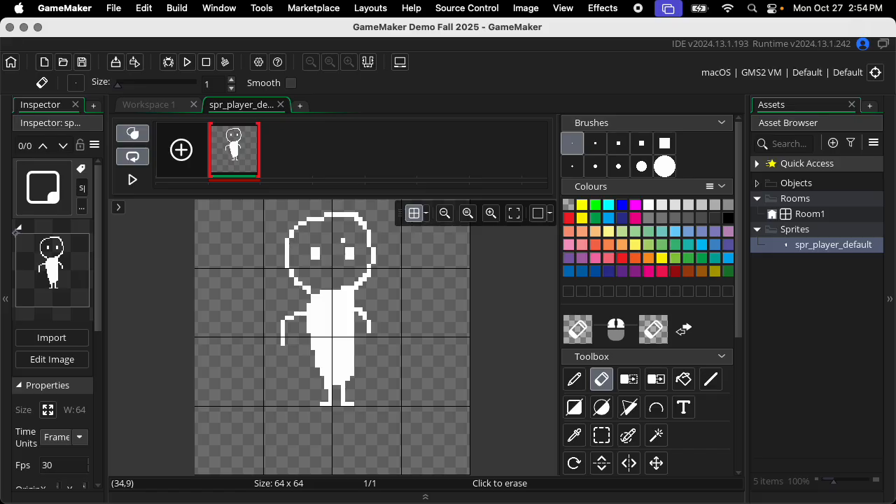
key("o")
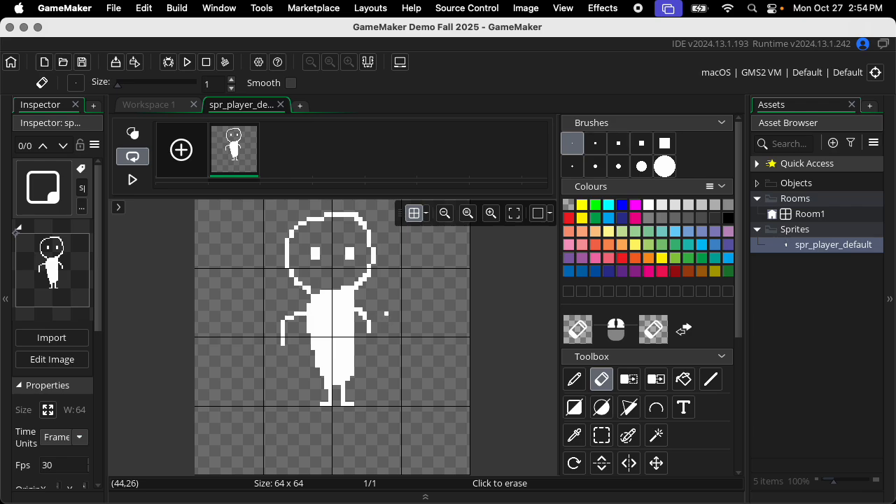
Move the drawn character down until its feet rest on the canvas's lower edge, and save the project.
scroll(386, 314, "down", 2)
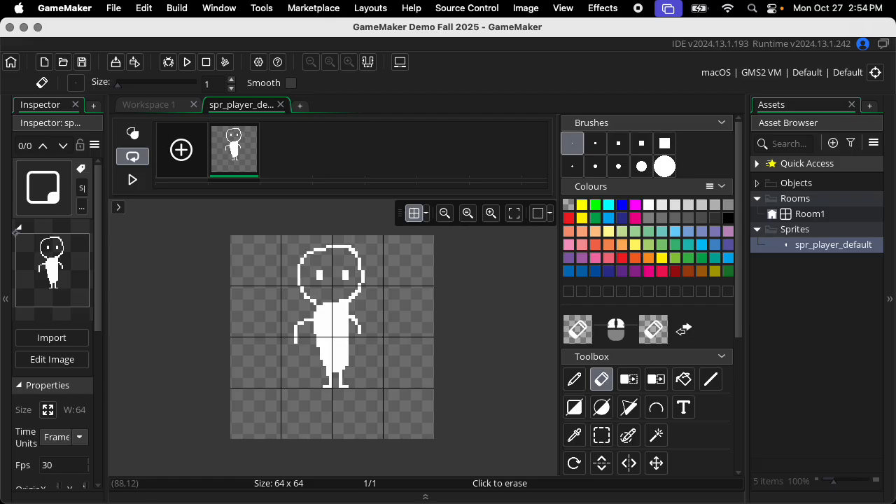
scroll(629, 463, "down", 1)
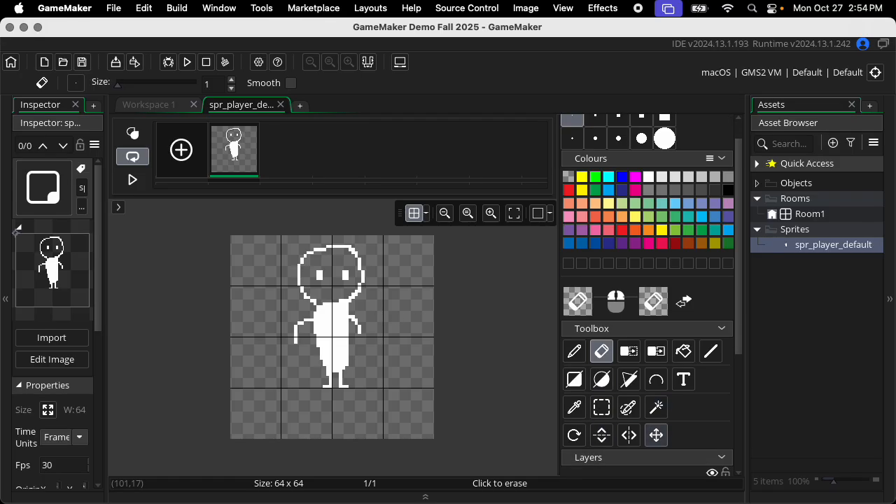
left_click(656, 435)
left_click_drag(337, 322, 333, 371)
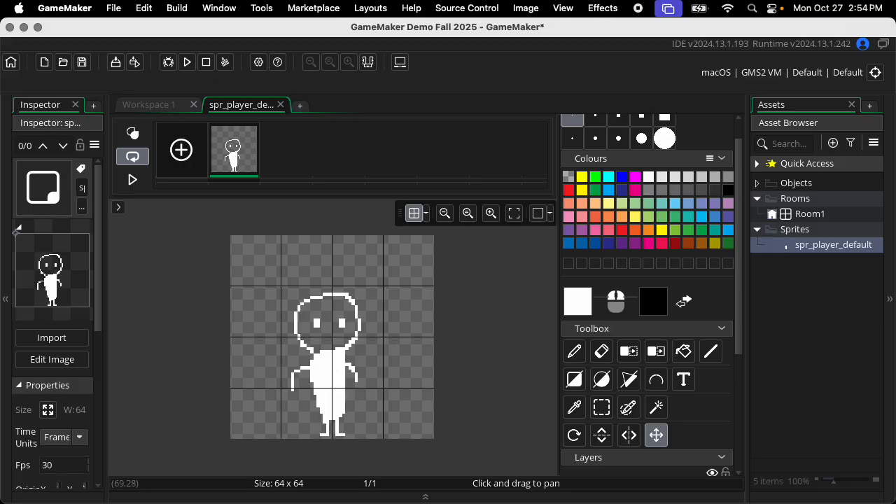
key("super+s")
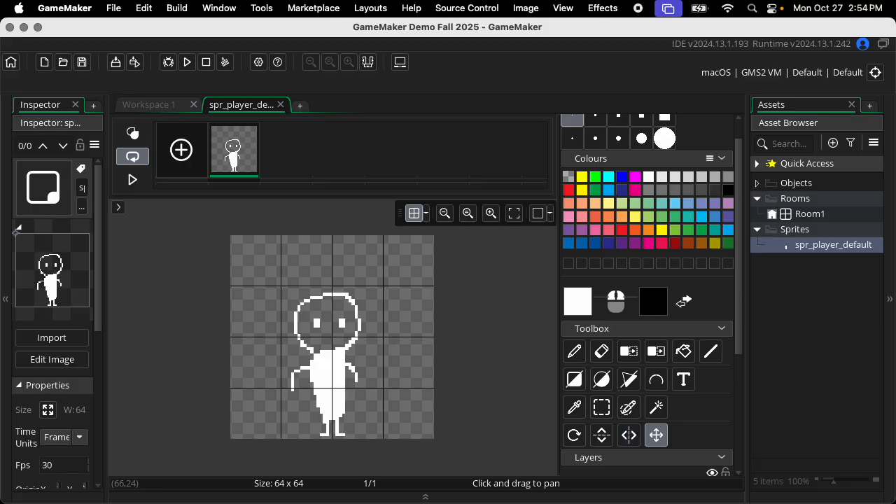
Look over the sprite editor's flip, mirror and other drawing tools and the sprite's default layer.
scroll(442, 314, "up", 1)
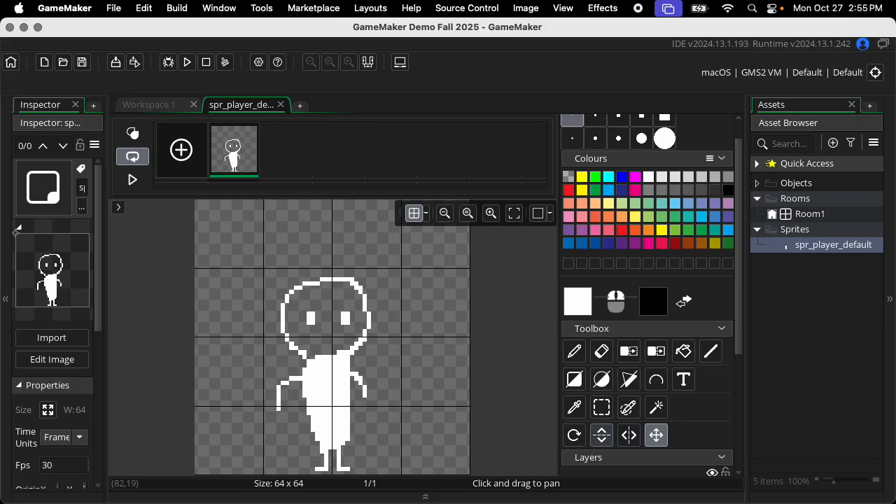
scroll(629, 413, "down", 2)
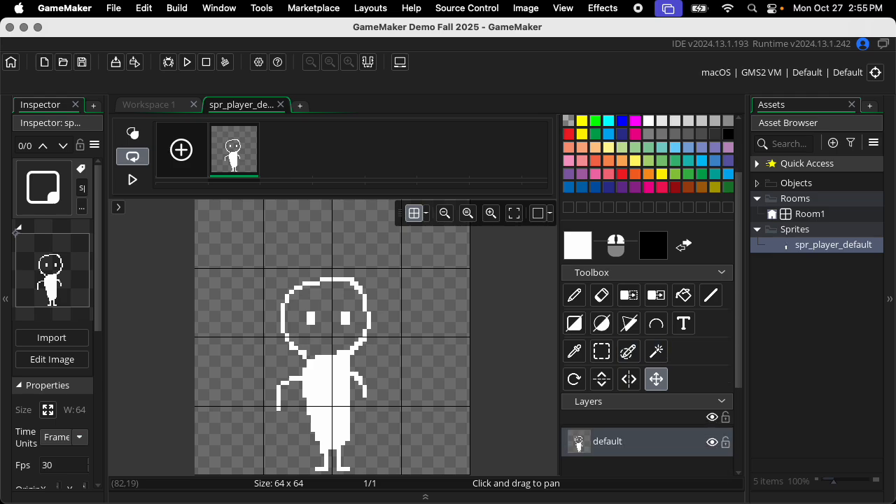
scroll(647, 292, "up", 1)
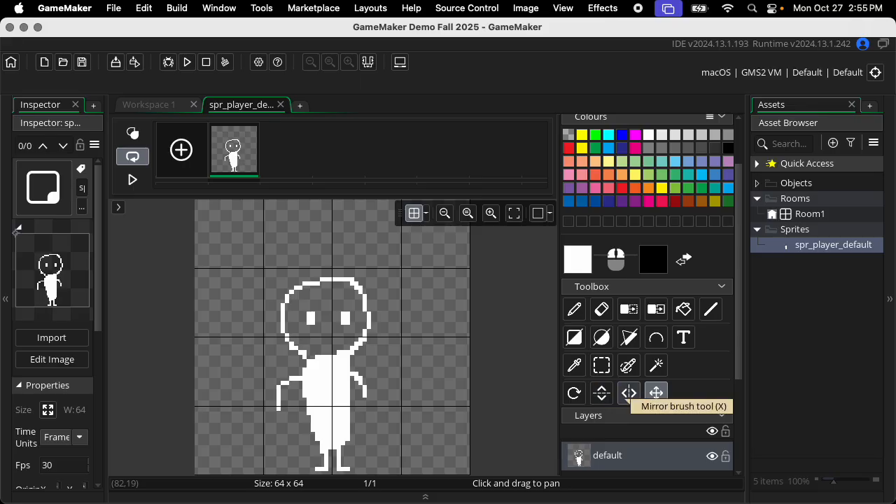
scroll(648, 292, "down", 2)
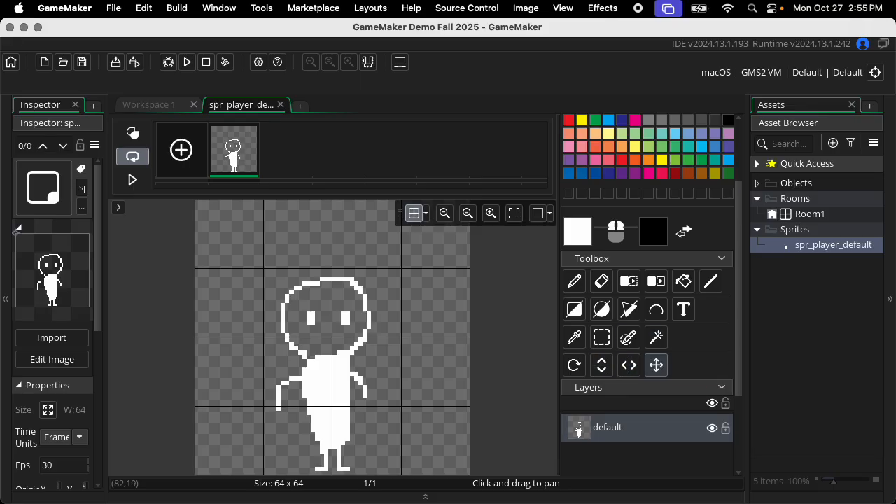
scroll(367, 342, "down", 2)
scroll(367, 342, "down", 2)
scroll(368, 342, "up", 3)
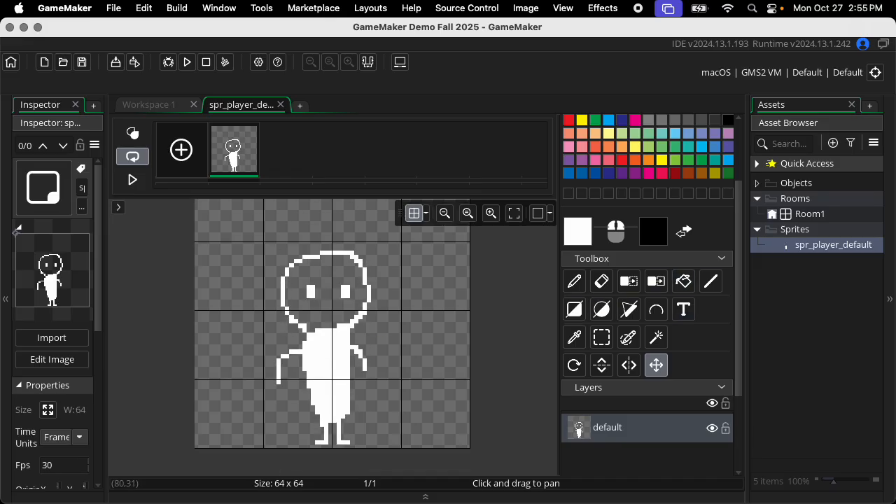
left_click(683, 258)
left_click(683, 258)
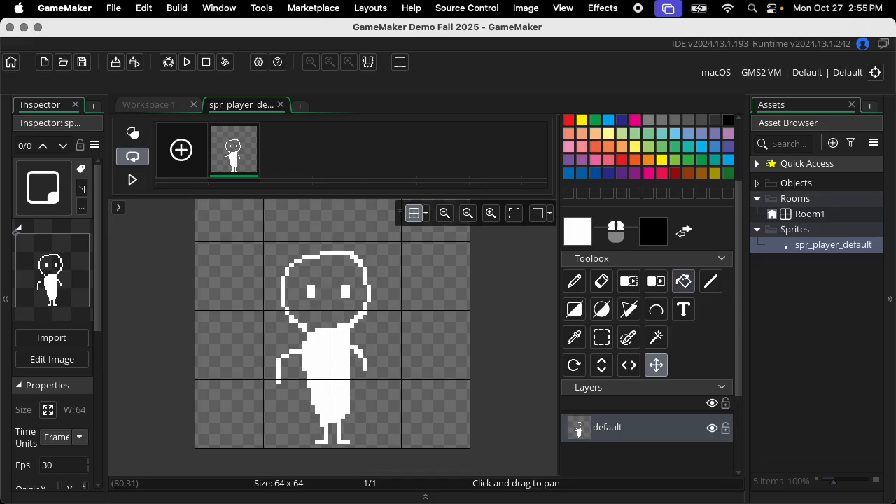
Shift the character one pixel to the right, move it back to its original position, and save the project.
scroll(683, 281, "up", 3)
scroll(651, 280, "down", 1)
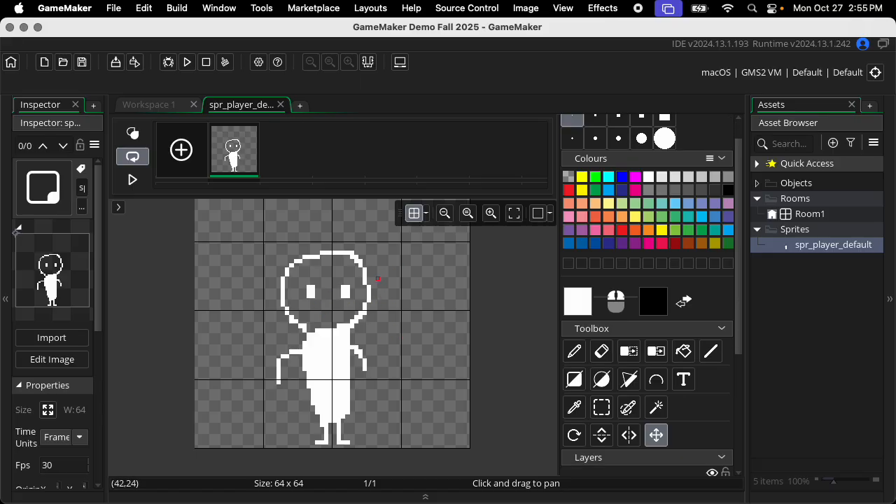
left_click_drag(330, 329, 335, 330)
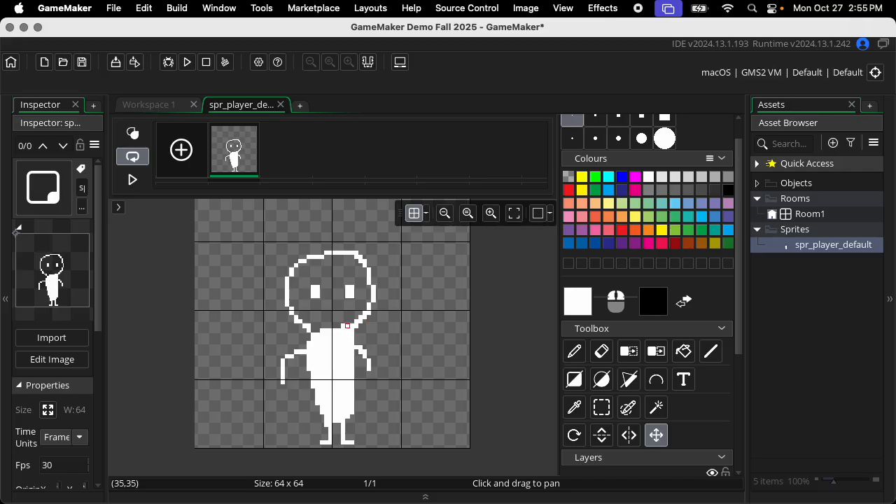
key("super+s")
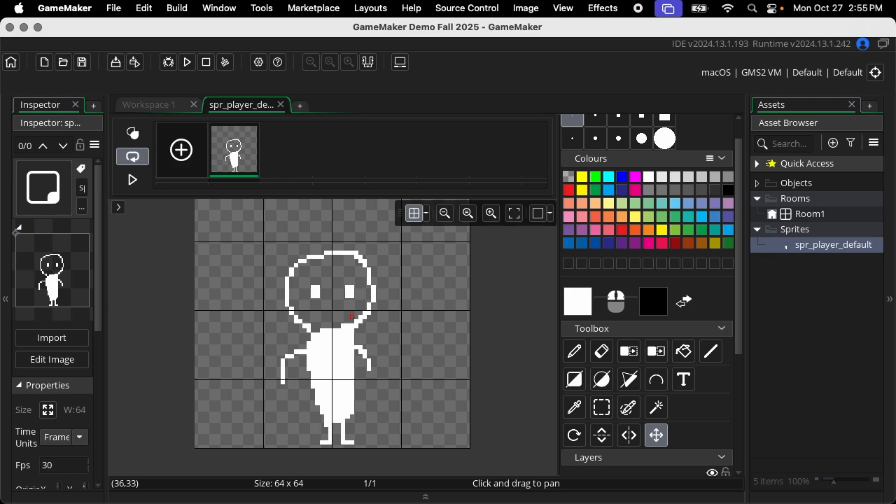
mouse_move(343, 321)
left_mouse_down()
mouse_move(347, 334)
mouse_move(334, 335)
left_mouse_up()
key("super+s")
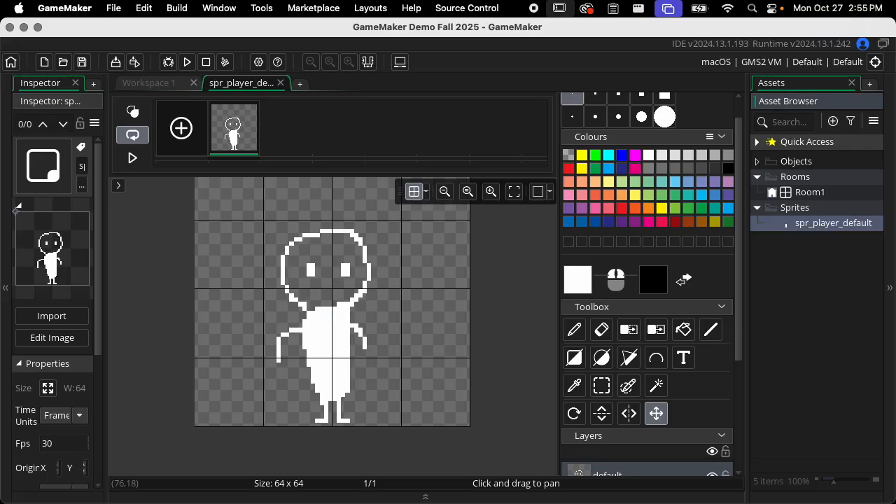
Duplicate the spr_player_default sprite and name the copy spr_player_idle.
right_click(816, 223)
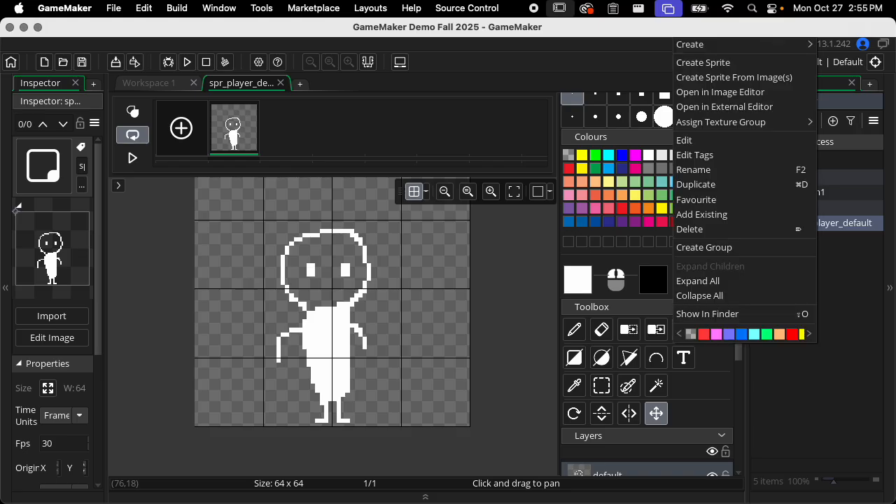
key("Escape")
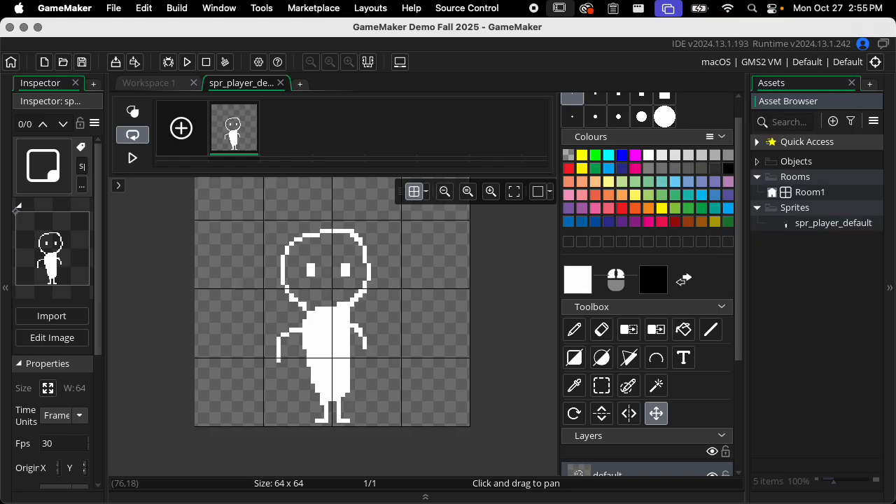
right_click(816, 223)
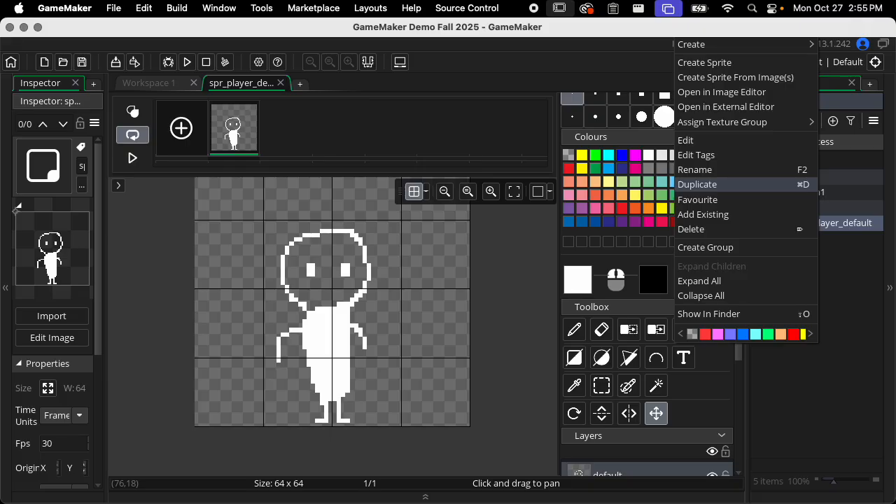
left_click(698, 184)
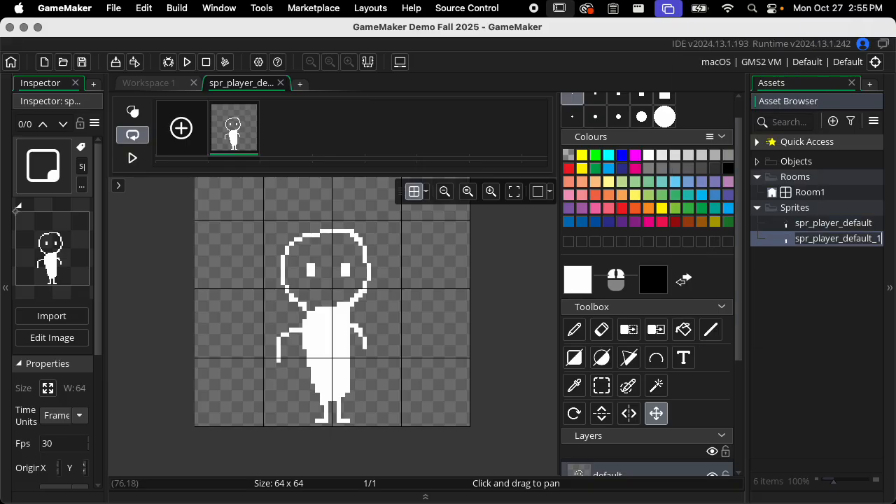
key("BackSpace")
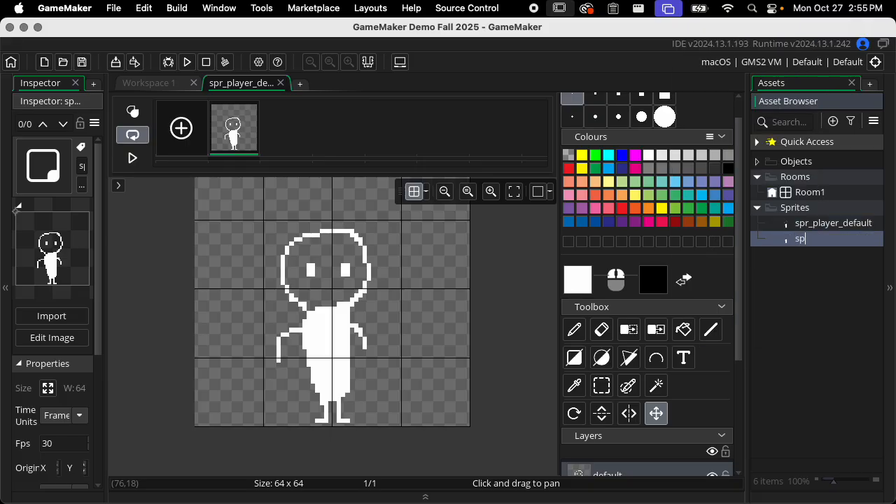
type("spr_player_idle")
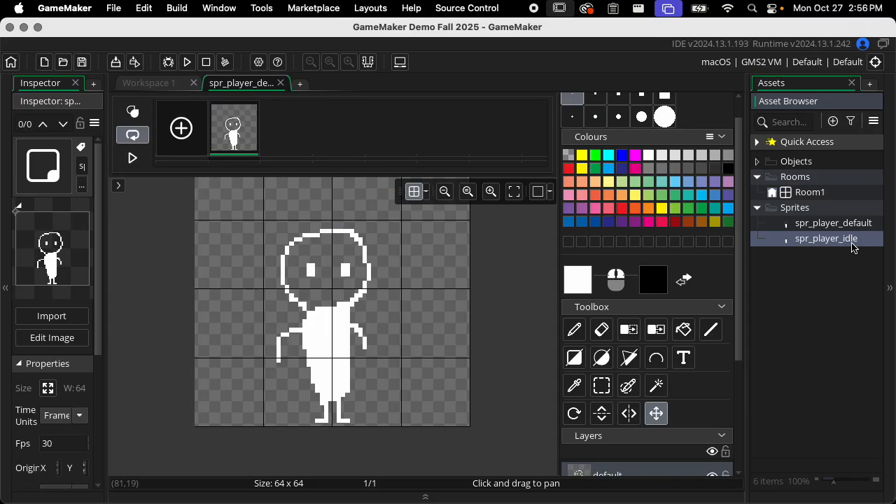
left_click(832, 262)
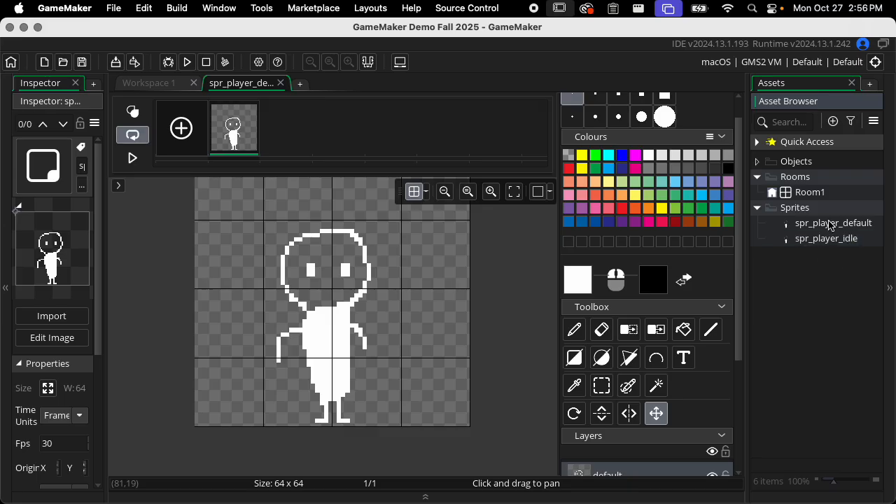
Close the spr_player_default image editor and open spr_player_idle for image editing.
left_click(828, 225)
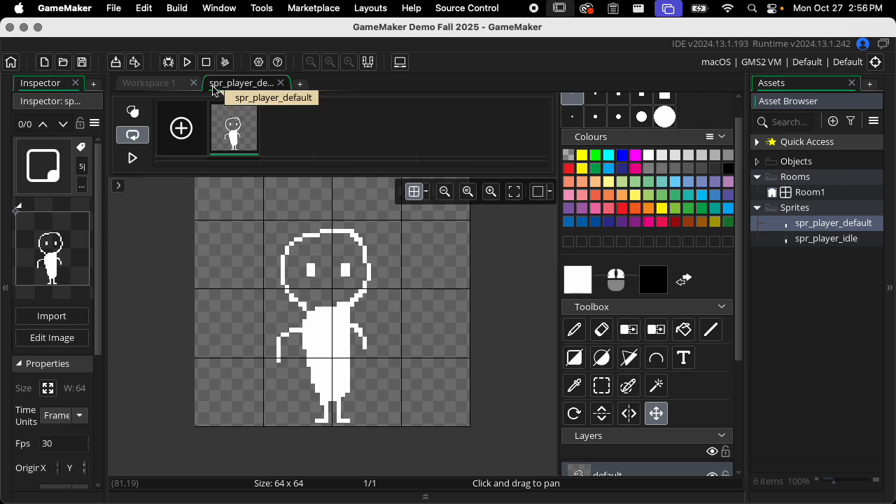
left_click(283, 85)
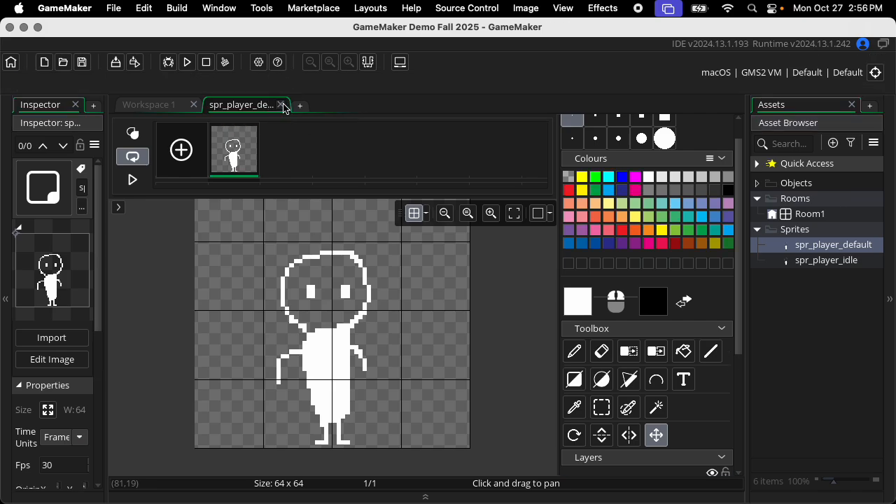
left_click(281, 105)
left_click(824, 242)
double_click(825, 242)
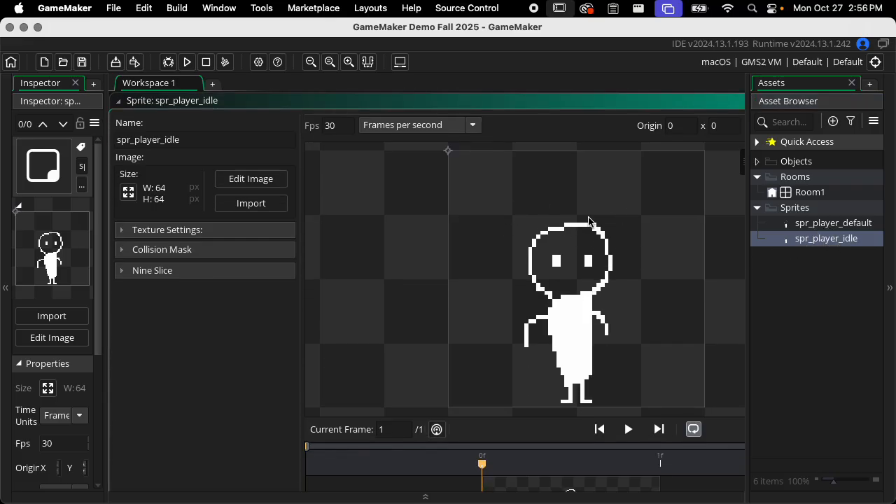
left_click(257, 184)
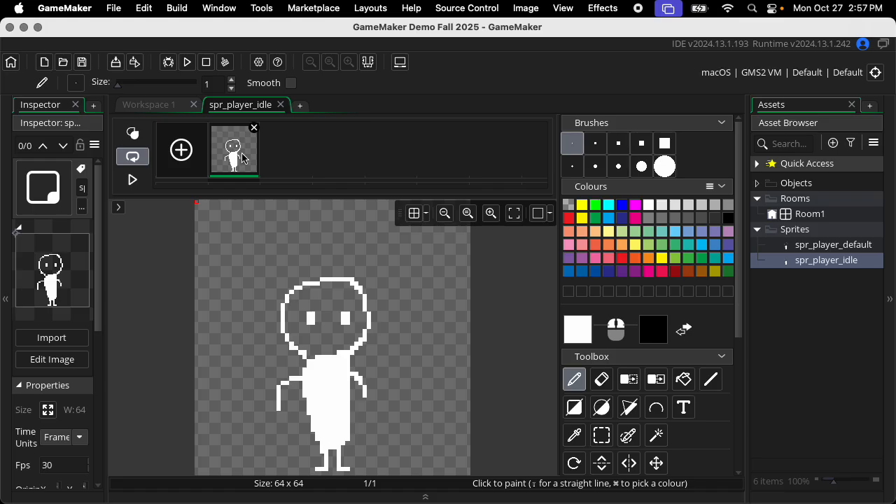
Duplicate the idle sprite's only frame and select the second frame for editing.
scroll(438, 285, "down", 2)
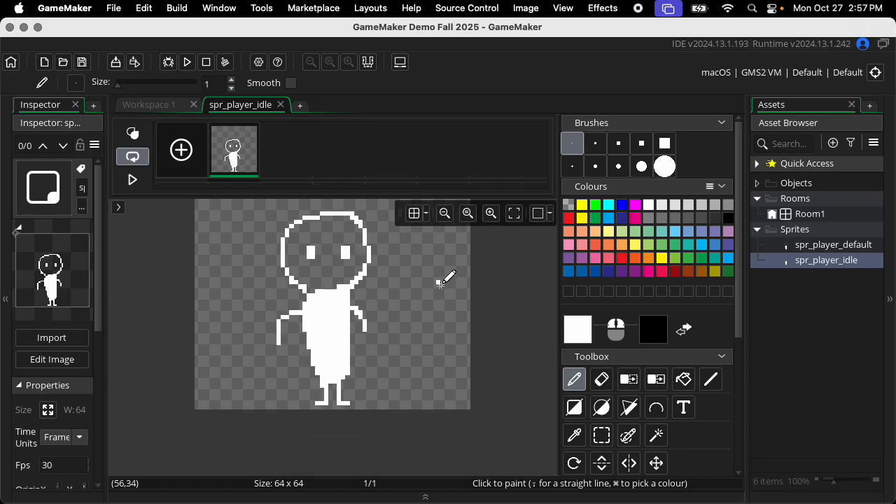
scroll(439, 283, "up", 3)
scroll(439, 280, "down", 2)
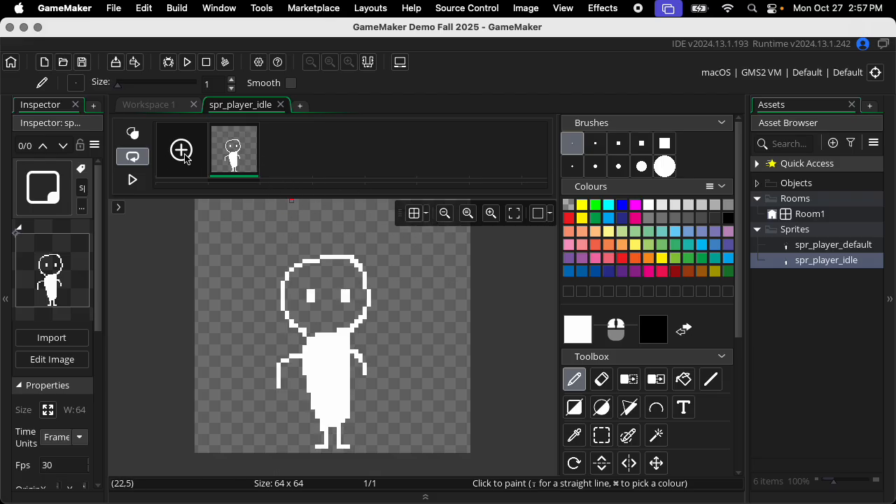
right_click(238, 160)
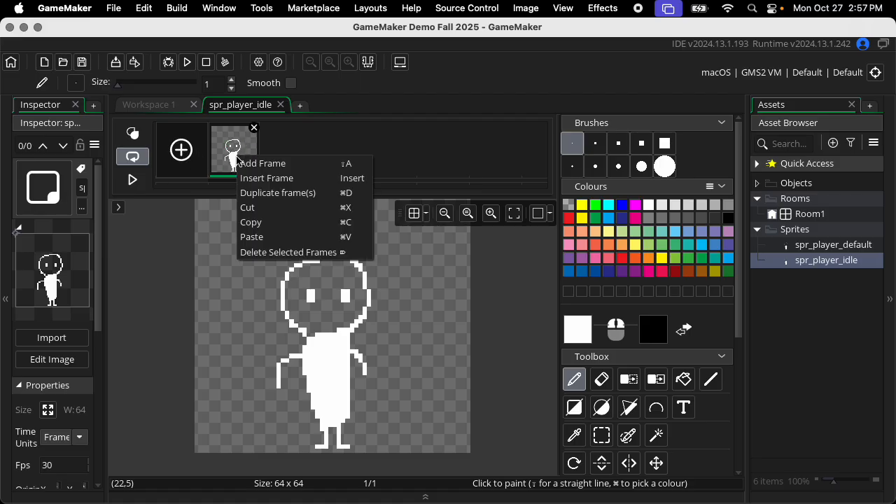
left_click(273, 193)
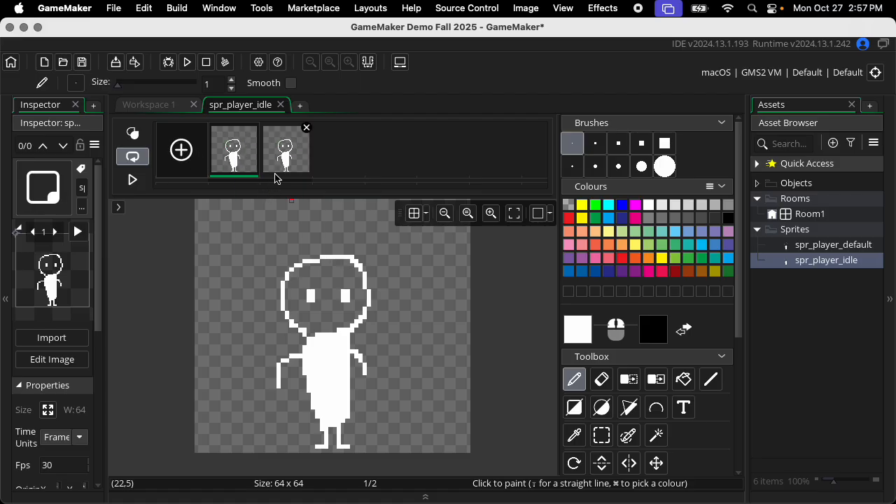
left_click(285, 162)
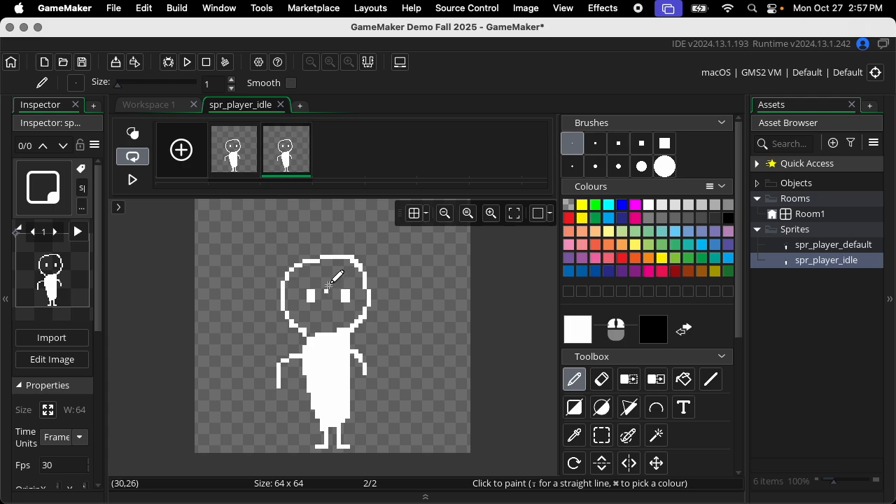
Erase both square eyes from the character's face in the second frame.
scroll(317, 289, "up", 1)
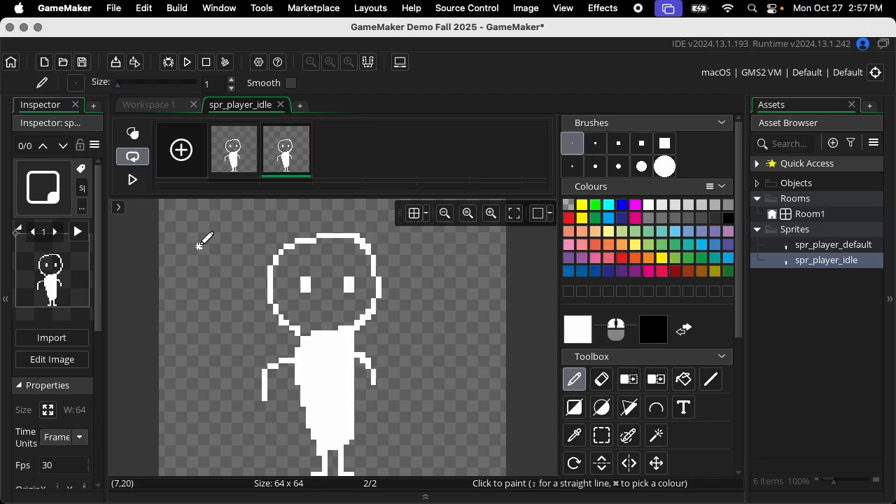
left_click(602, 378)
mouse_move(313, 292)
left_mouse_down()
mouse_move(300, 279)
mouse_move(353, 283)
mouse_move(344, 281)
mouse_move(353, 271)
left_mouse_up()
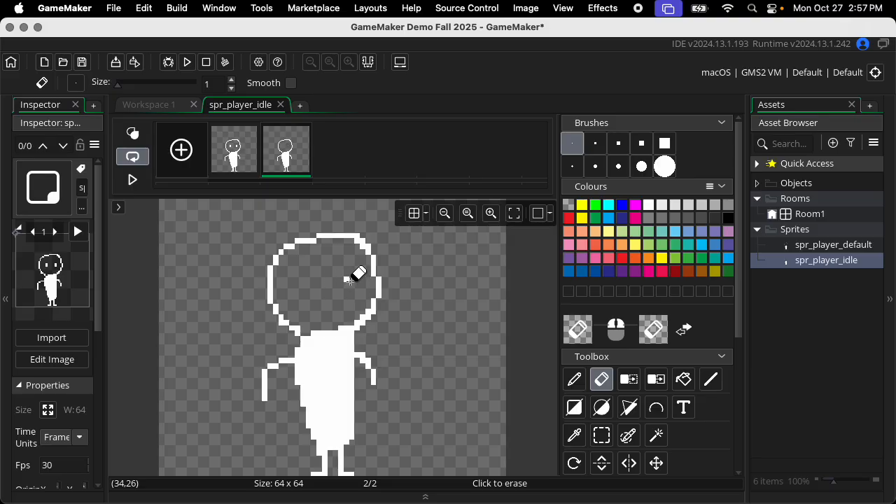
Turn on onion skinning, draw closed eyes as thin white horizontal lines over the old eye positions, and save the project.
left_click(574, 379)
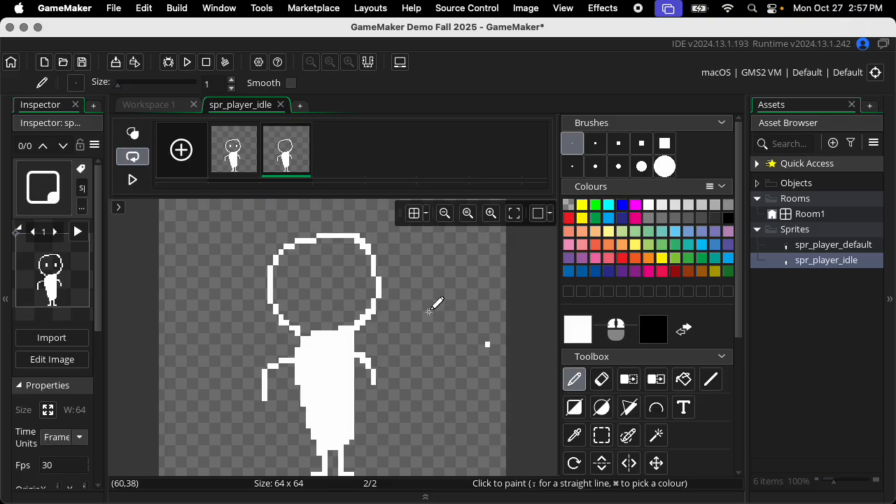
left_click(120, 137)
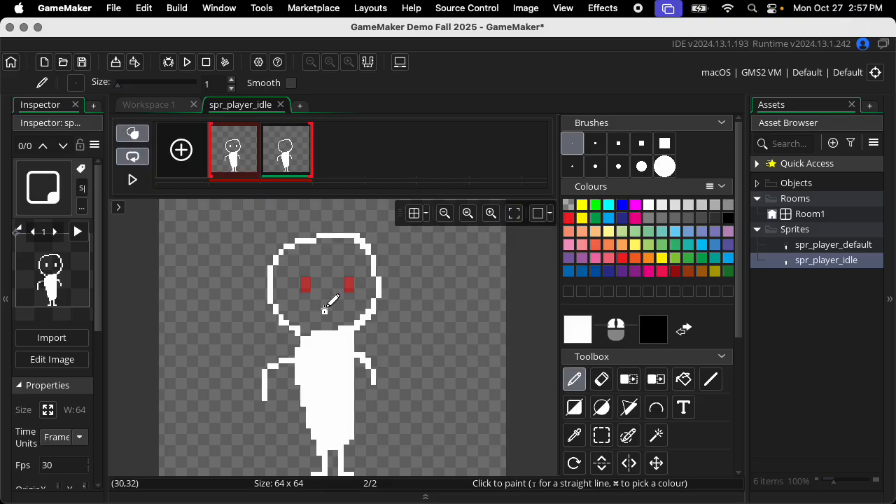
left_click_drag(298, 284, 363, 285)
key("super+z")
key("super+s")
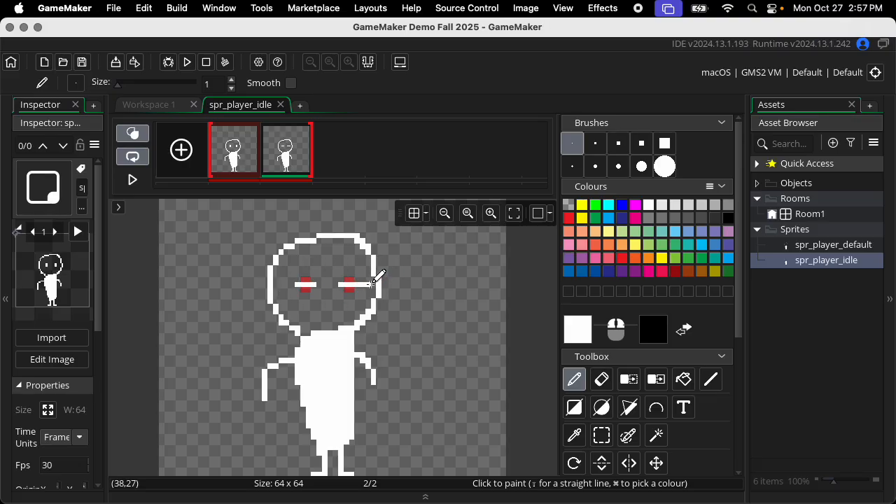
Play the idle sprite's animation preview and widen the Inspector.
left_click(78, 232)
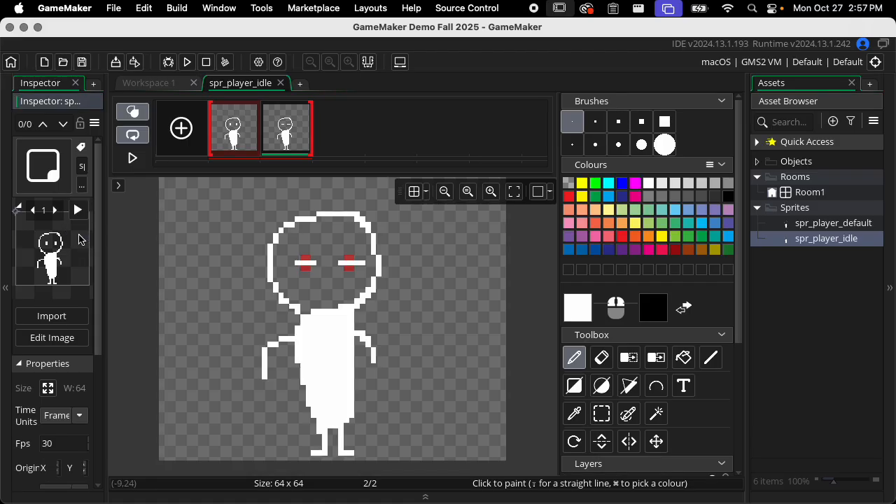
left_click(78, 209)
left_click_drag(105, 252, 127, 250)
scroll(43, 414, "down", 2)
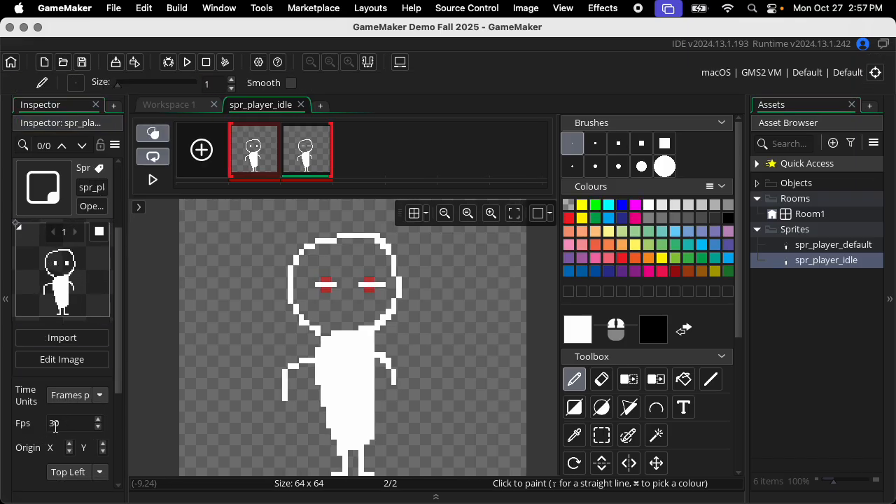
Set the idle sprite's playback speed to 4 frames per second and save the project.
scroll(70, 414, "down", 1)
scroll(69, 409, "down", 1)
scroll(70, 409, "up", 2)
left_click_drag(73, 422, 28, 423)
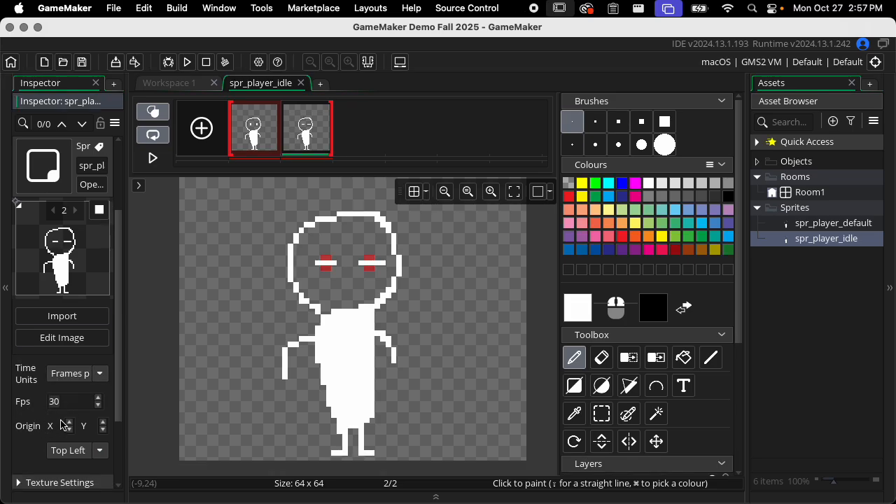
type("4")
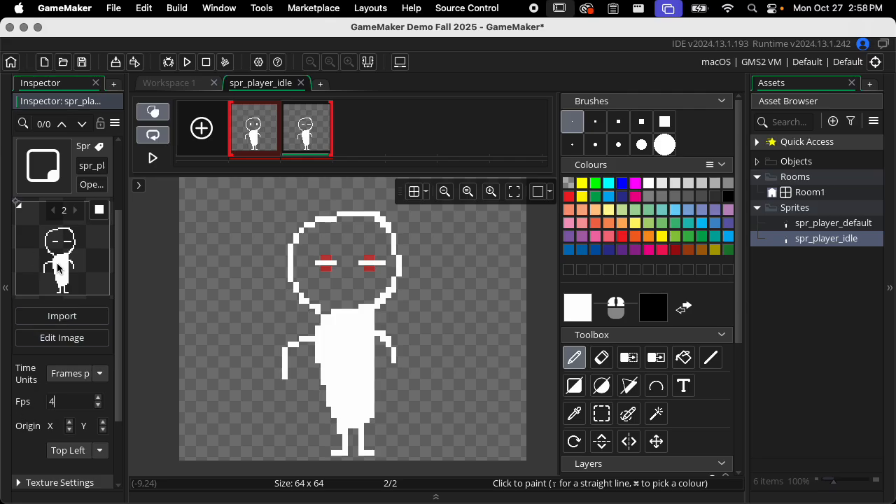
key("super+s")
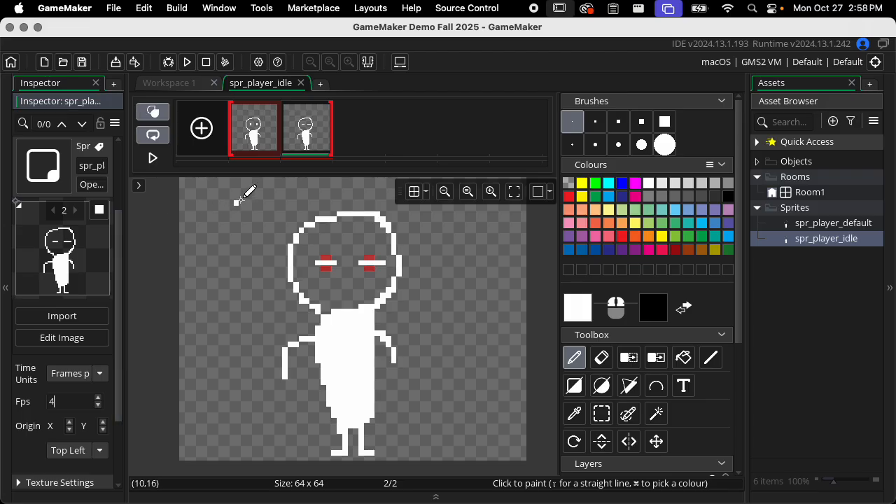
Duplicate the open-eyed first frame, place the copy after the closed-eyes frame, and select it as the third frame.
left_click(350, 140)
left_click(249, 146)
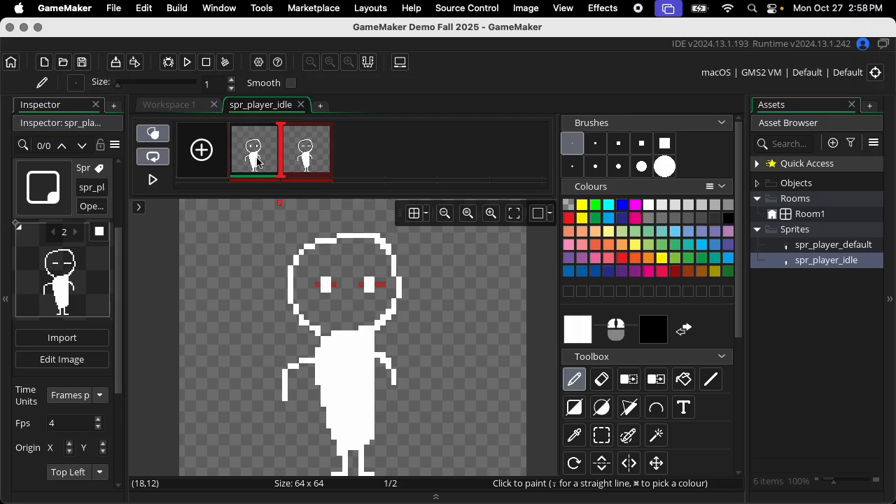
right_click(257, 156)
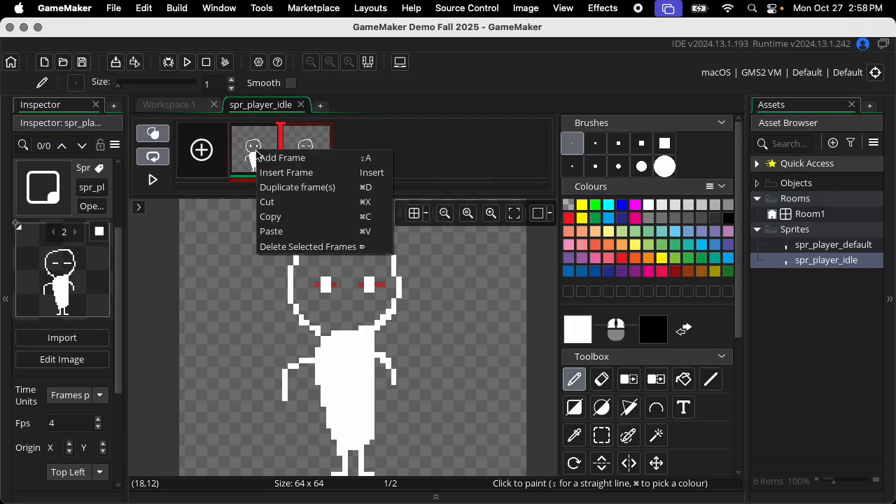
left_click(235, 138)
key("super+d")
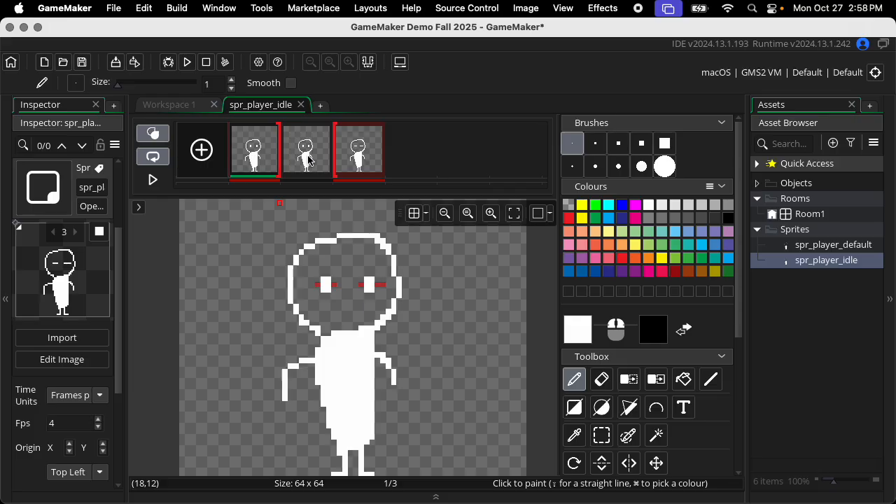
left_click_drag(308, 160, 406, 154)
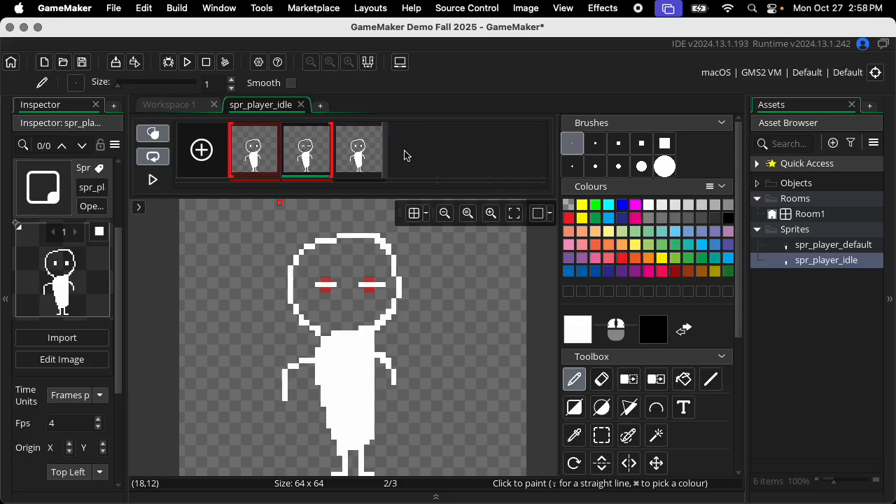
left_click(357, 158)
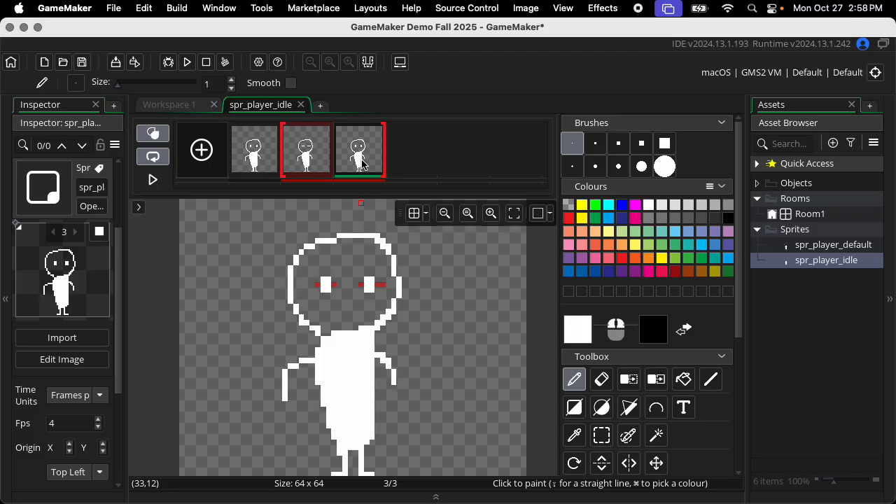
Paste two more copies of the open-eyed frame as the fourth and fifth frames, and select the fifth.
key("super+v")
left_click(406, 154)
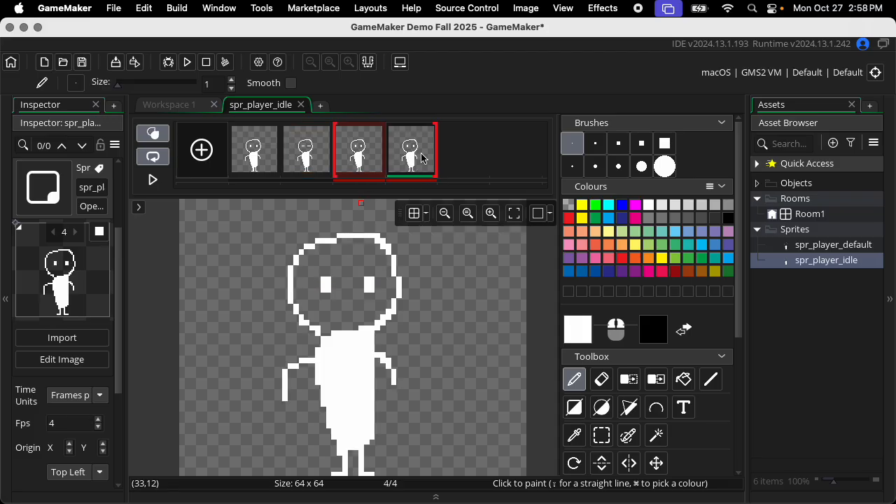
key("super+v")
left_click(457, 154)
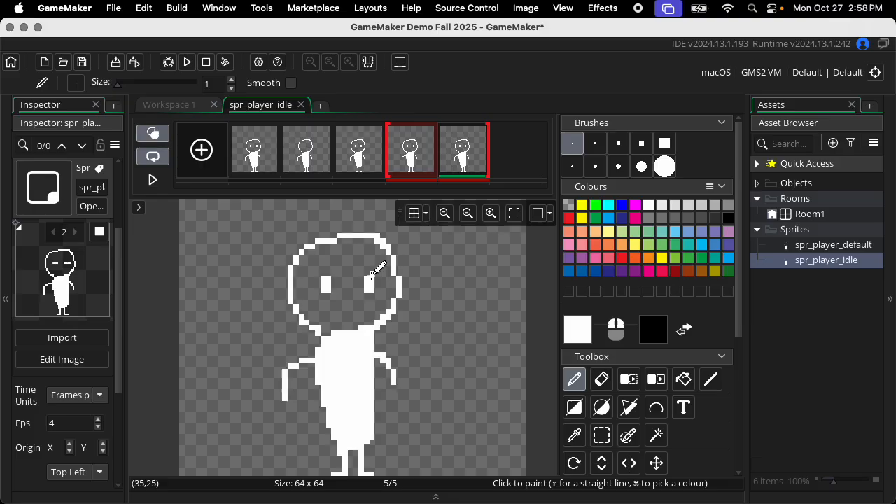
Erase both lowered arms of the figure in the fifth idle frame.
scroll(412, 341, "down", 5)
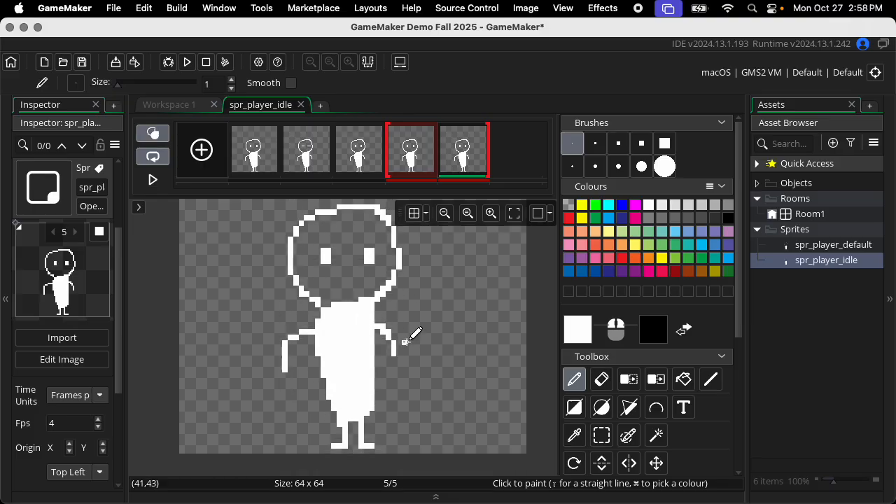
scroll(410, 335, "up", 4)
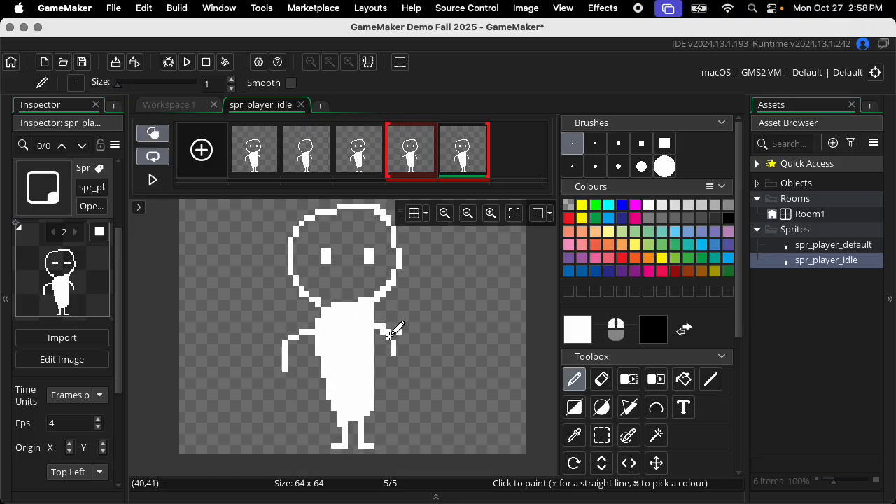
left_click(601, 380)
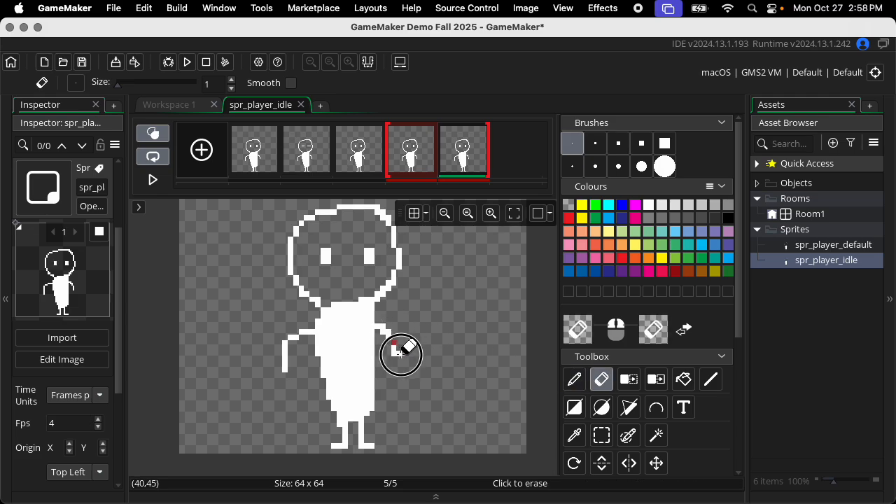
left_click_drag(393, 355, 379, 325)
mouse_move(308, 328)
left_mouse_down()
mouse_move(284, 336)
mouse_move(286, 356)
mouse_move(292, 345)
mouse_move(284, 368)
mouse_move(294, 352)
left_mouse_up()
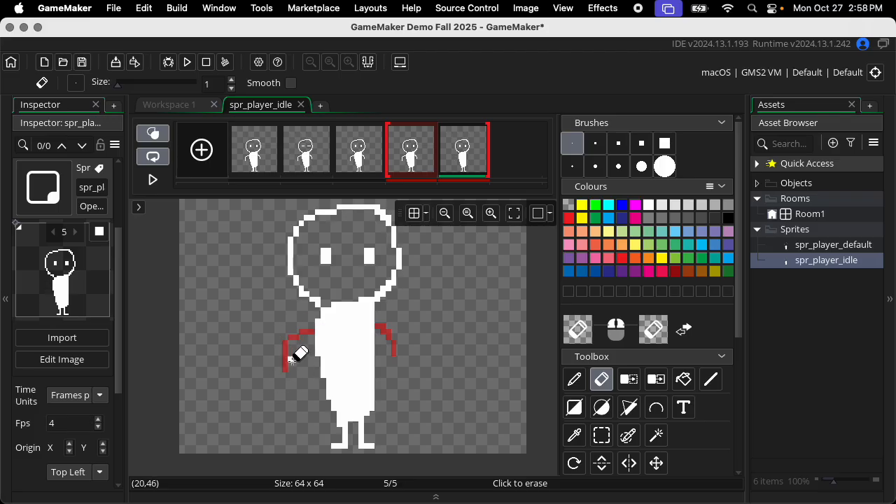
Draw both arms raised upward in white pencil on the fifth idle frame and save the project.
left_click(573, 379)
left_click_drag(318, 332, 274, 299)
left_click_drag(379, 326, 413, 291)
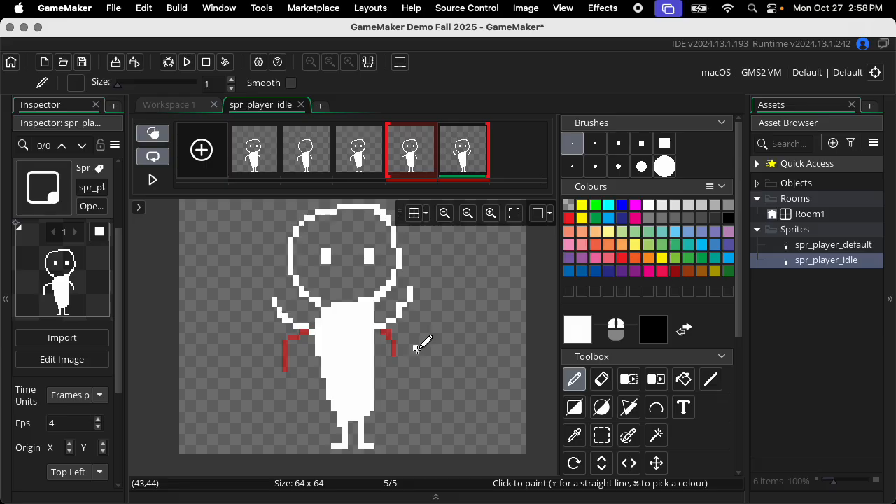
key("super+s")
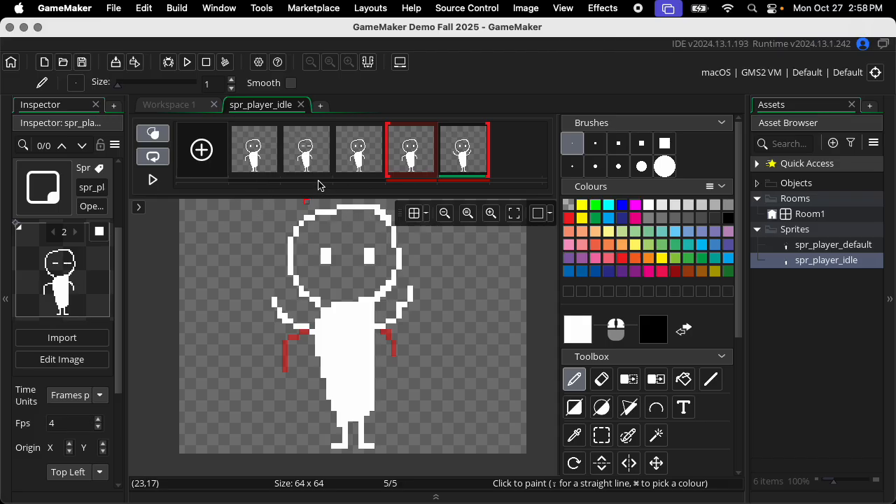
Close the image editor of the spr_player_idle sprite.
left_click(834, 292)
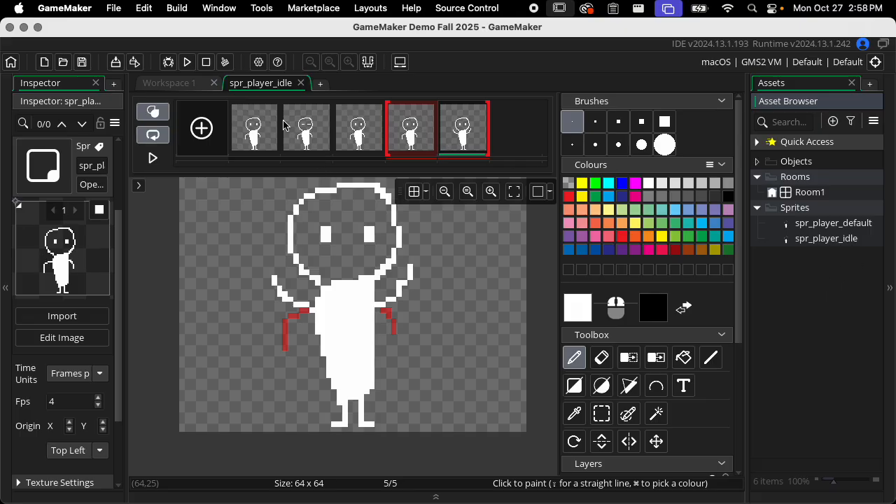
left_click(300, 84)
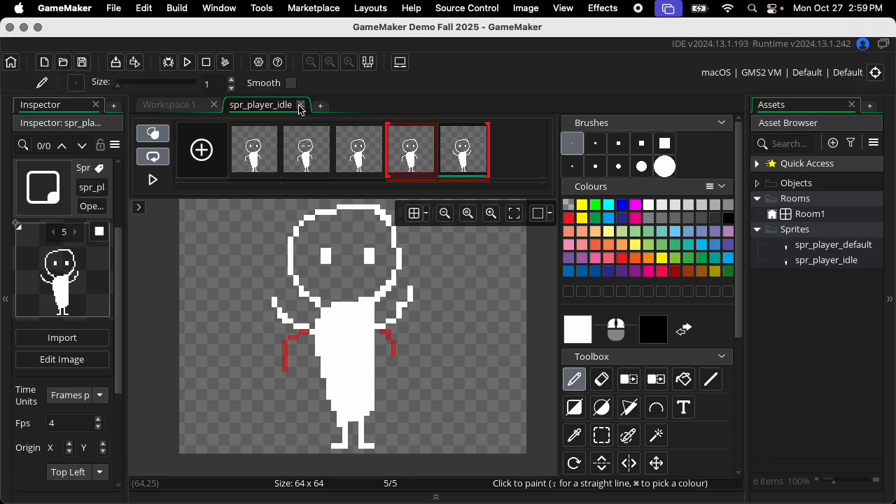
left_click(301, 105)
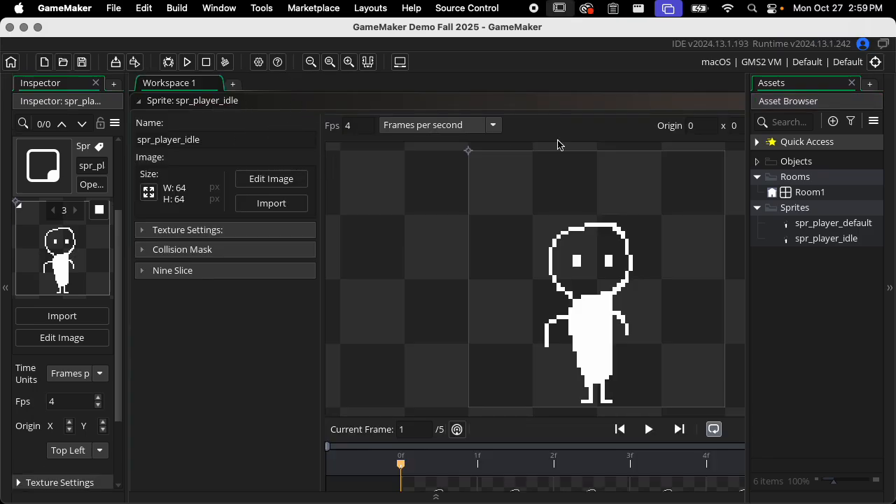
Duplicate the spr_player_default sprite, name the copy spr_player_walk, and open its image for editing.
left_click(833, 224)
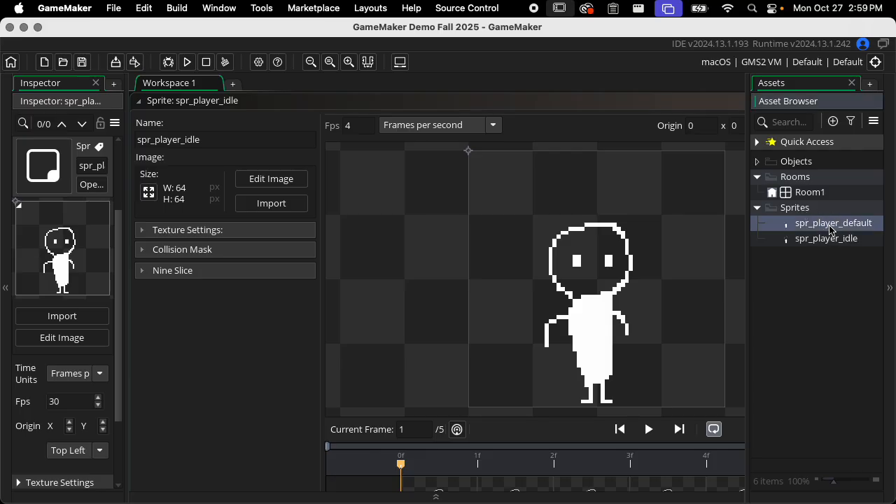
key("super+d")
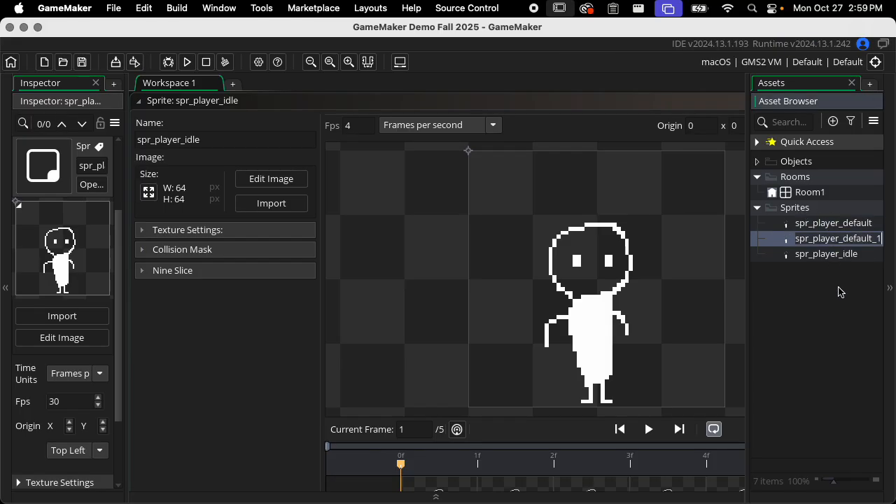
key("Return")
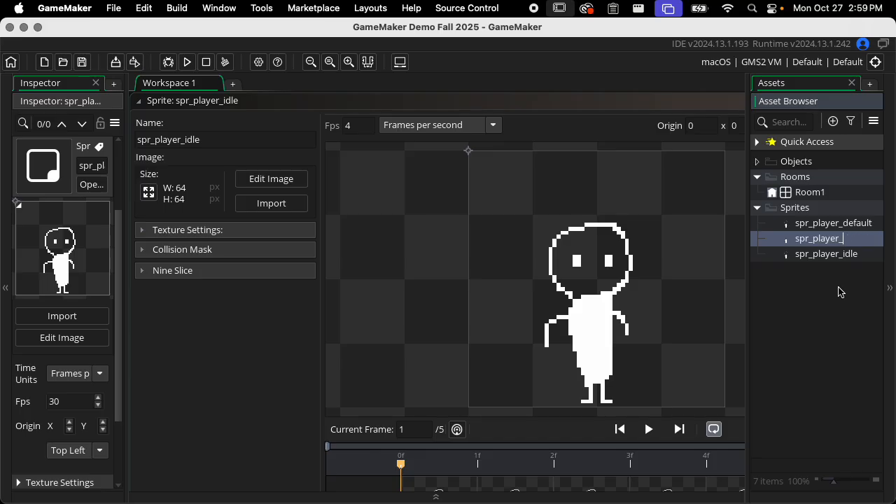
key("Return")
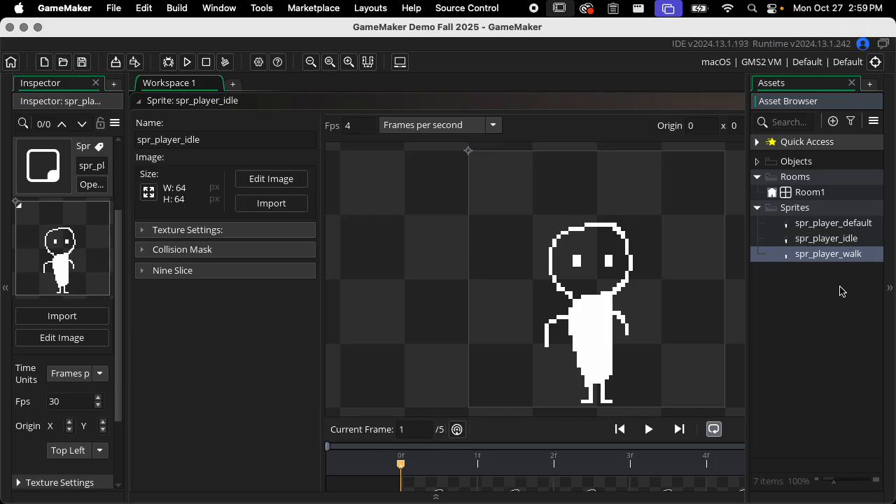
double_click(823, 256)
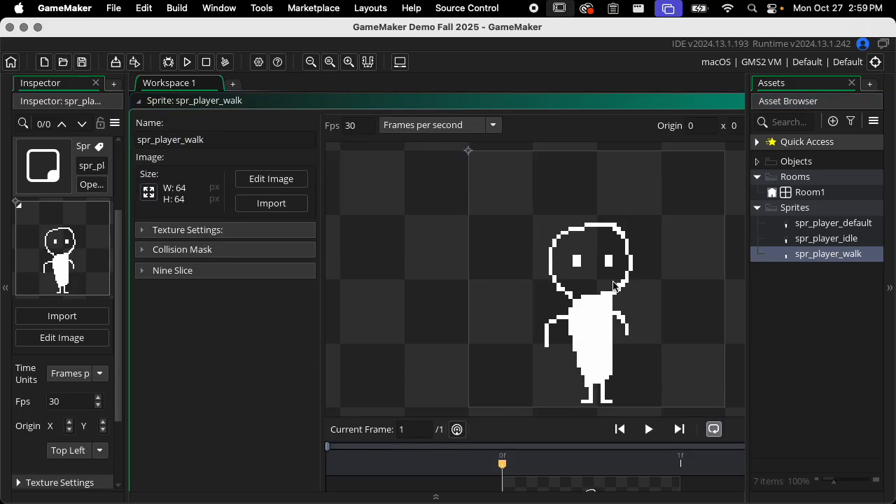
left_click(274, 183)
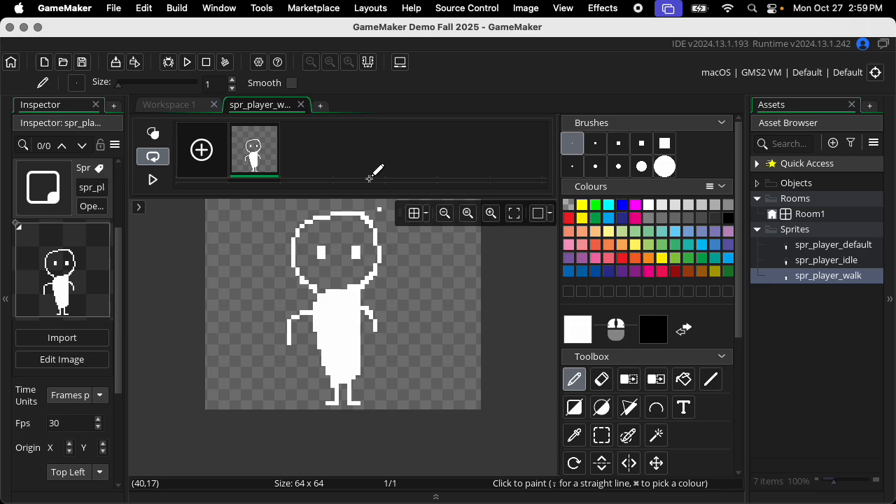
Add a blank second frame to the walk sprite, select it, and turn on onion skinning and the grid.
left_click(199, 156)
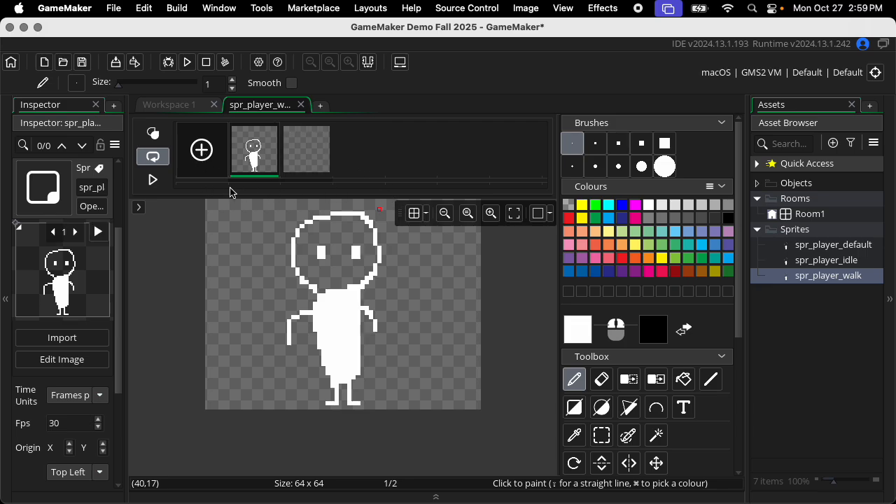
left_click(311, 159)
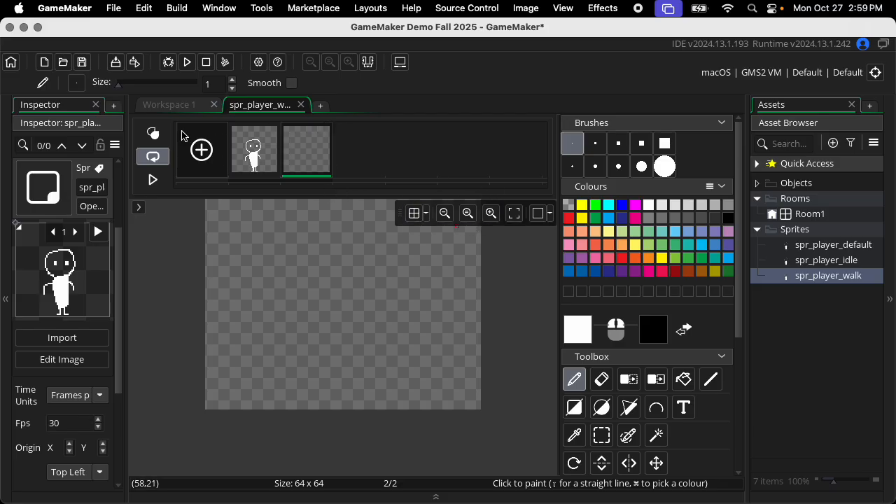
left_click(153, 133)
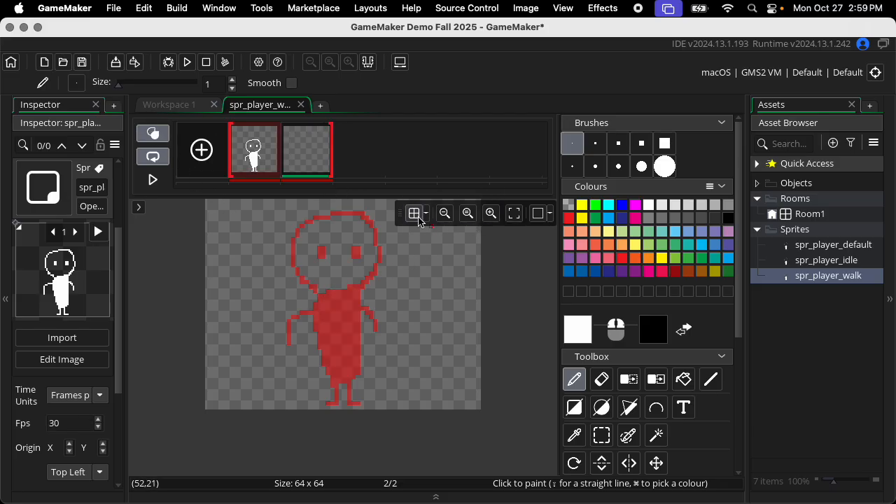
left_click(416, 215)
left_click(389, 283)
left_click(389, 295)
left_click(393, 307)
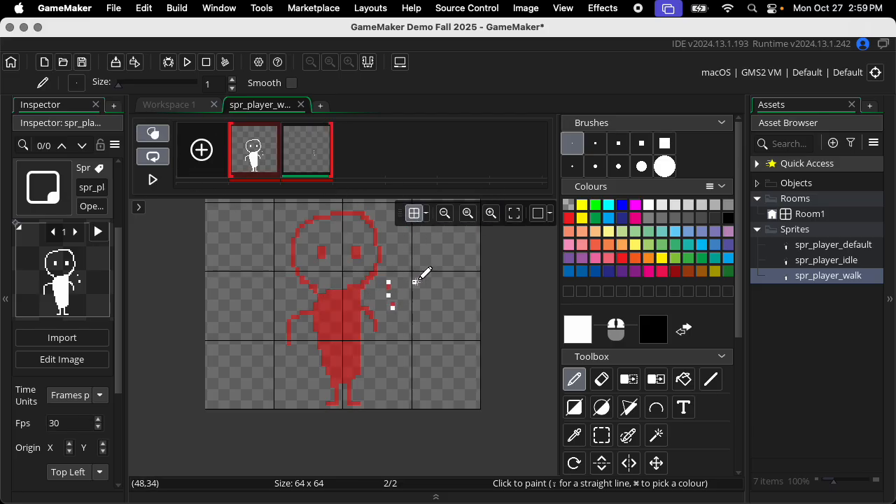
key("Left")
key("Right")
key("Left")
key("Right")
key("Left")
key("Right")
key("Left")
key("Right")
key("super+z")
key("super+z")
key("super+z")
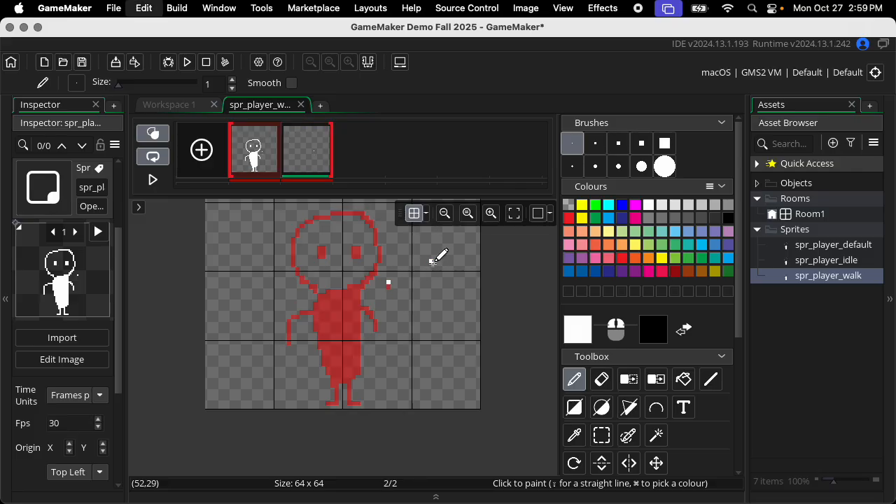
key("Left")
key("Right")
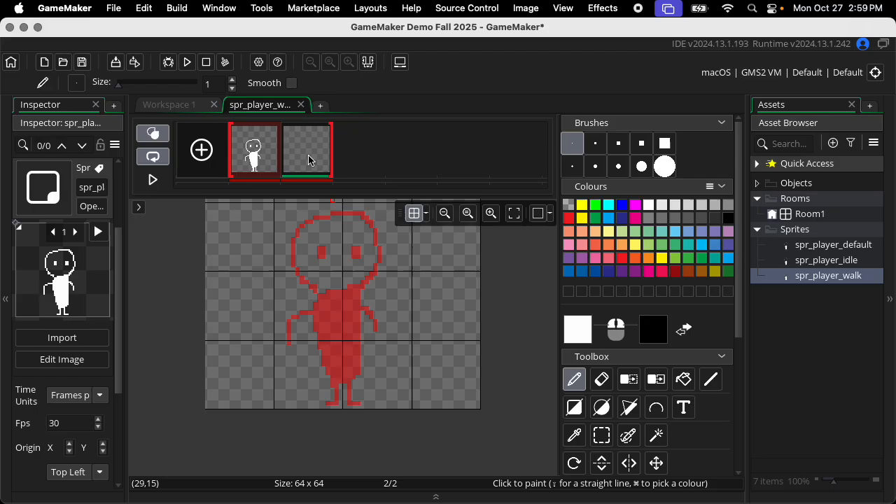
Draw a round white head outline with two eyes on the second walk frame, shifted slightly right of the onion-skinned head.
left_click(491, 213)
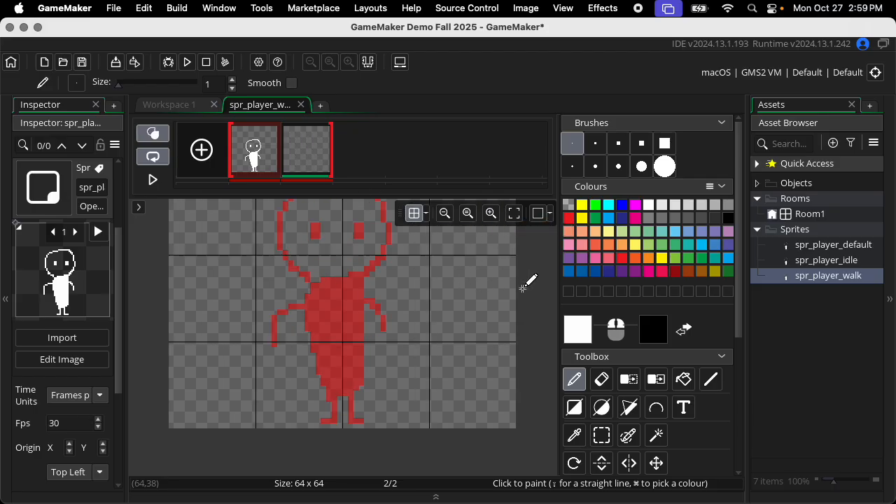
scroll(515, 277, "up", 2)
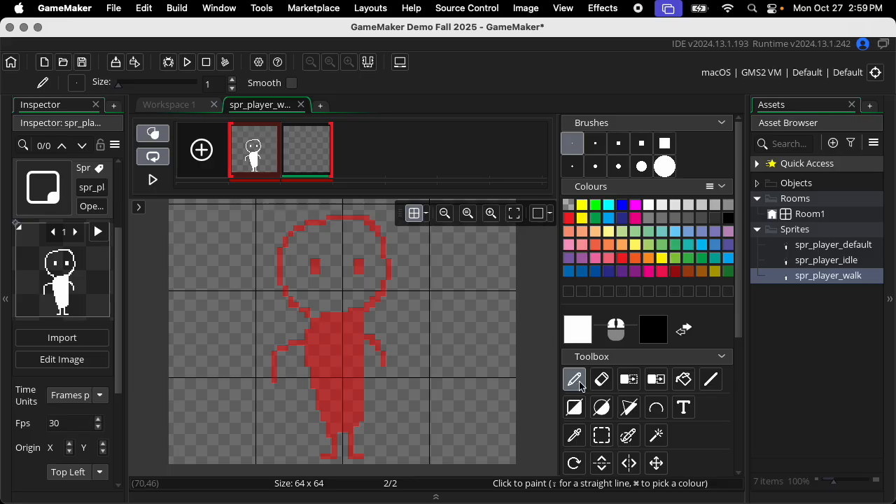
mouse_move(341, 315)
left_mouse_down()
mouse_move(298, 296)
mouse_move(304, 222)
mouse_move(341, 206)
mouse_move(370, 208)
mouse_move(406, 261)
mouse_move(395, 294)
mouse_move(340, 314)
left_mouse_up()
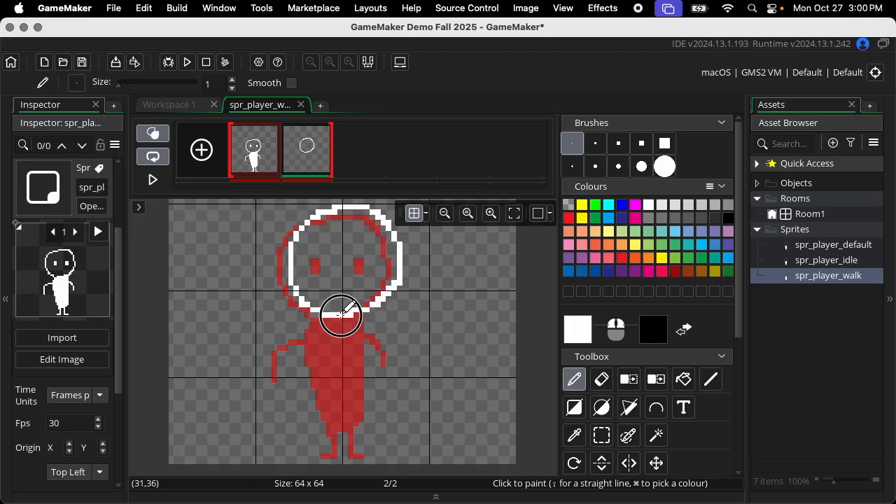
left_click_drag(329, 262, 371, 269)
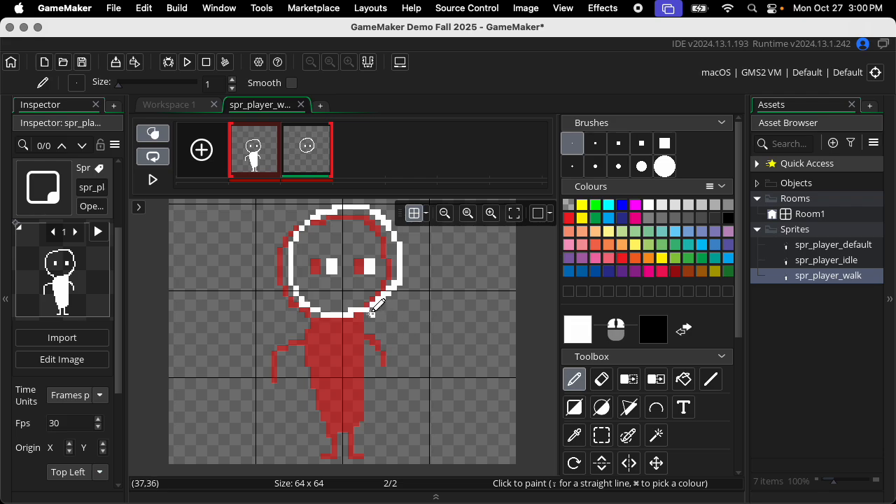
Outline a torso slanting down to the left beneath the head and fill it with white.
mouse_move(371, 311)
left_mouse_down()
mouse_move(360, 361)
mouse_move(330, 411)
mouse_move(310, 336)
mouse_move(320, 316)
left_mouse_up()
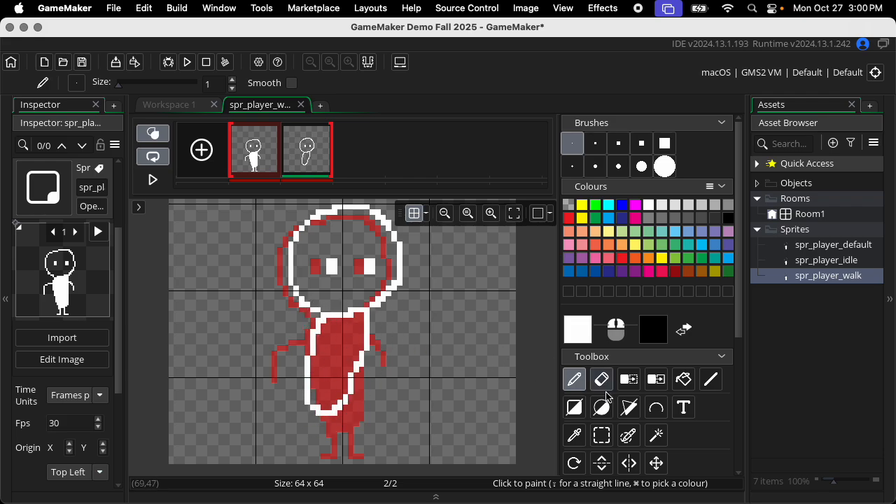
left_click(683, 379)
left_click(339, 355)
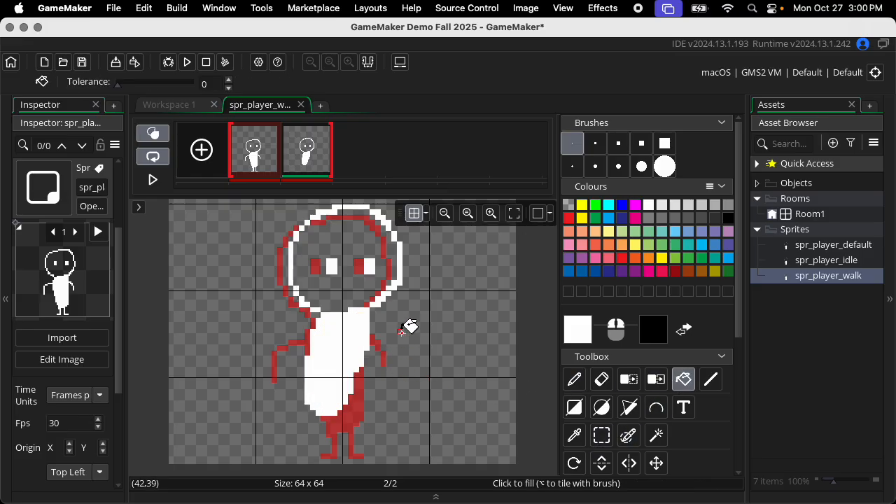
Draw two swinging arms in white pencil, the right one bent up at the hand and the left one stretched outward.
left_click(574, 379)
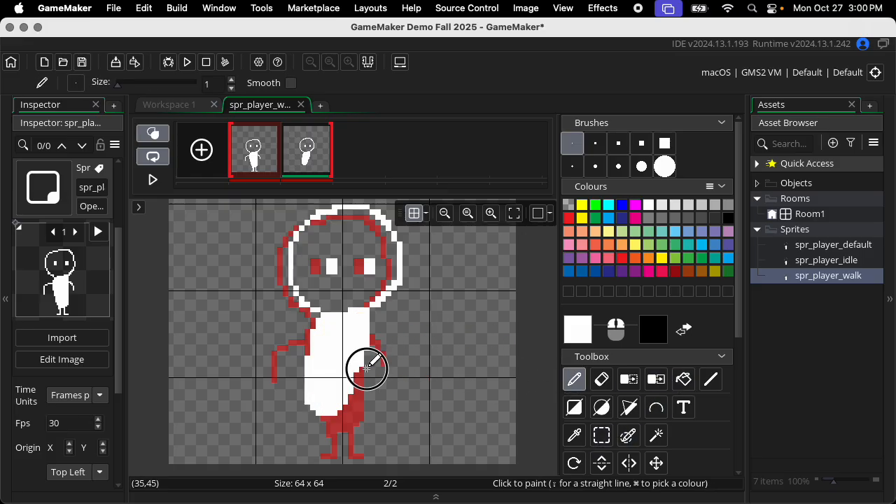
left_click_drag(366, 367, 404, 360)
left_click_drag(316, 334, 270, 321)
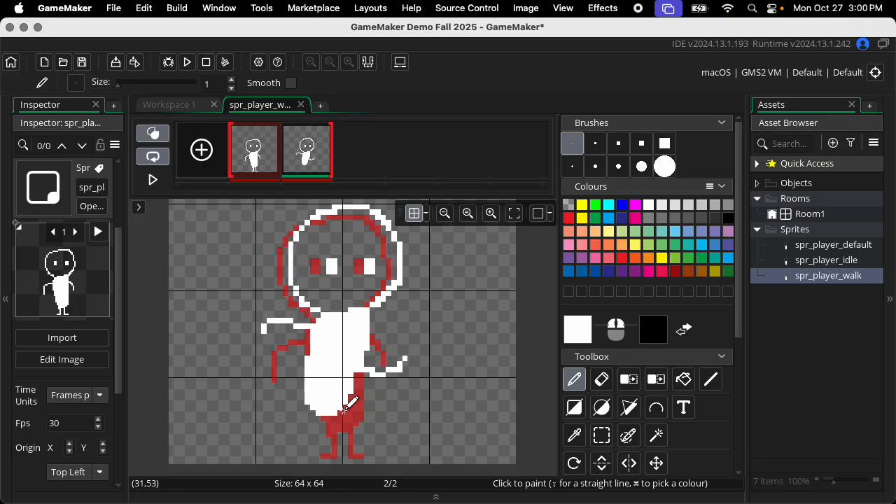
mouse_move(343, 404)
left_mouse_down()
mouse_move(354, 430)
mouse_move(378, 438)
mouse_move(367, 444)
mouse_move(372, 435)
mouse_move(347, 415)
mouse_move(361, 451)
left_mouse_up()
key("super+z")
key("super+z")
Draw two striding legs with feet below the torso, one forward and one back, and save the project.
mouse_move(335, 417)
left_mouse_down()
mouse_move(346, 445)
mouse_move(373, 446)
left_mouse_up()
mouse_move(314, 407)
left_mouse_down()
mouse_move(279, 428)
mouse_move(312, 411)
mouse_move(288, 442)
left_mouse_up()
key("super+z")
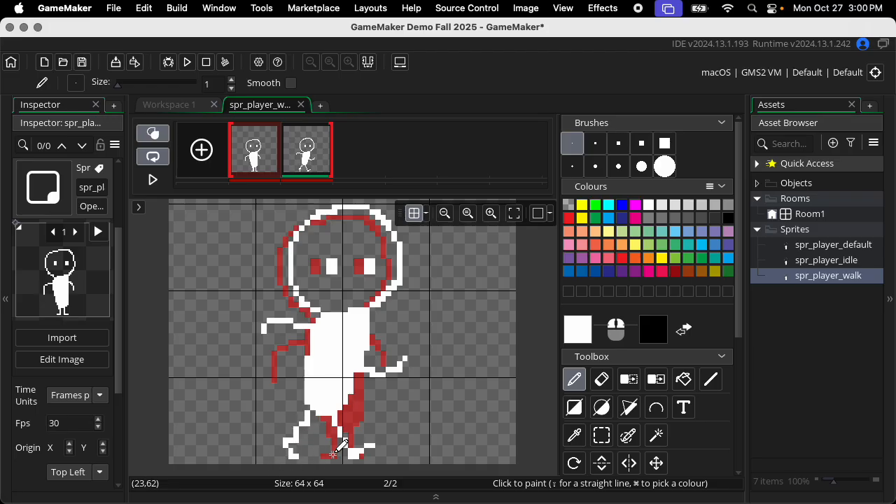
key("super+s")
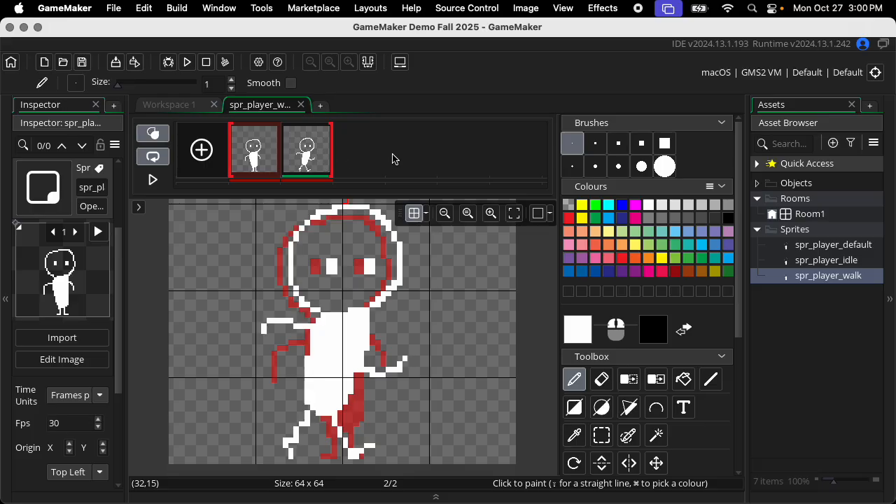
Duplicate the second walk frame and select the copy as the third frame.
right_click(308, 145)
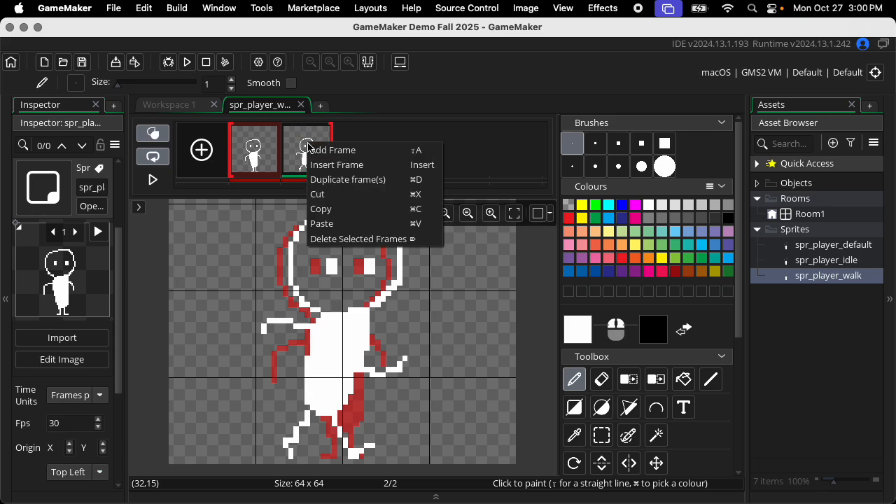
left_click(346, 179)
left_click(356, 168)
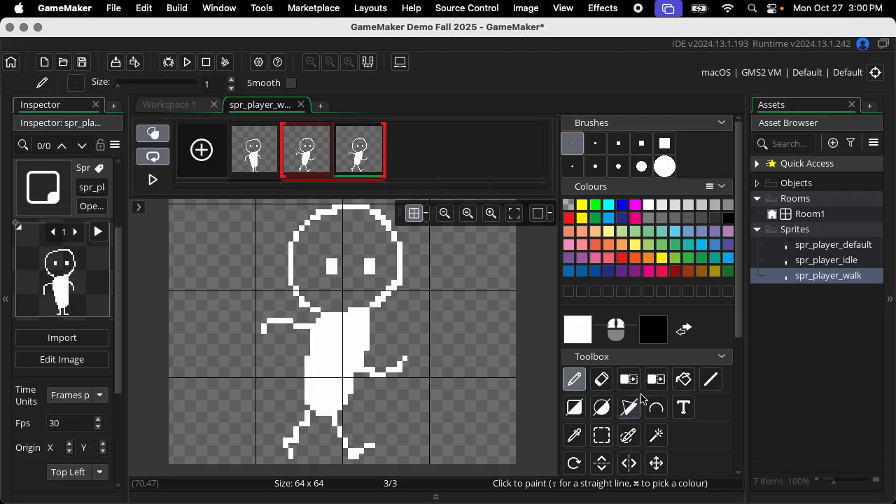
Erase both arms and both legs from the figure in the third walk frame.
left_click(608, 383)
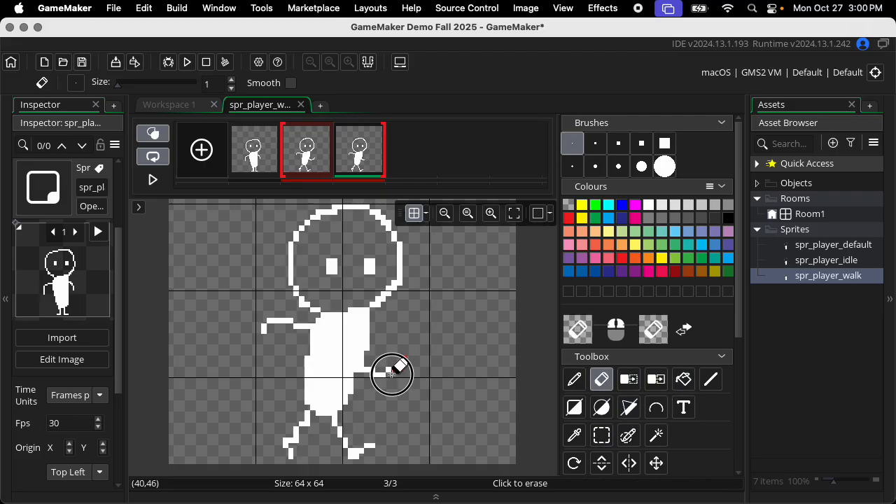
mouse_move(391, 373)
left_mouse_down()
mouse_move(366, 369)
mouse_move(388, 378)
left_mouse_up()
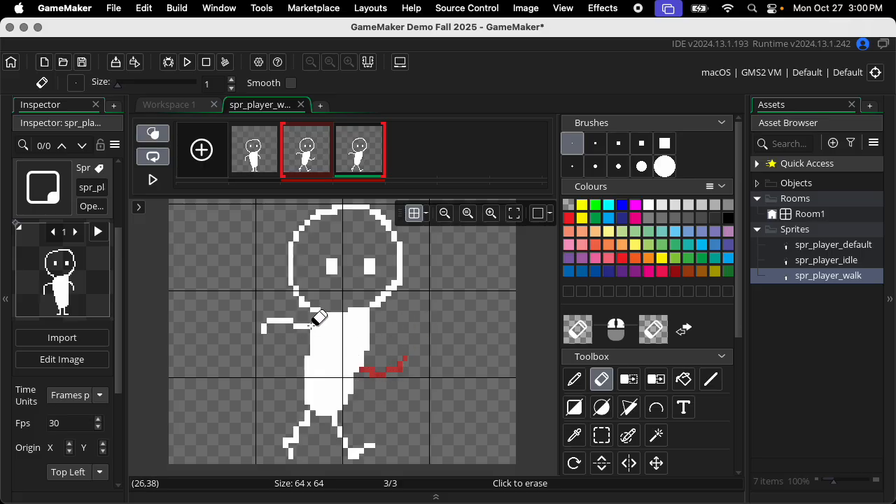
mouse_move(317, 319)
left_mouse_down()
mouse_move(290, 314)
mouse_move(296, 322)
mouse_move(267, 328)
mouse_move(270, 320)
left_mouse_up()
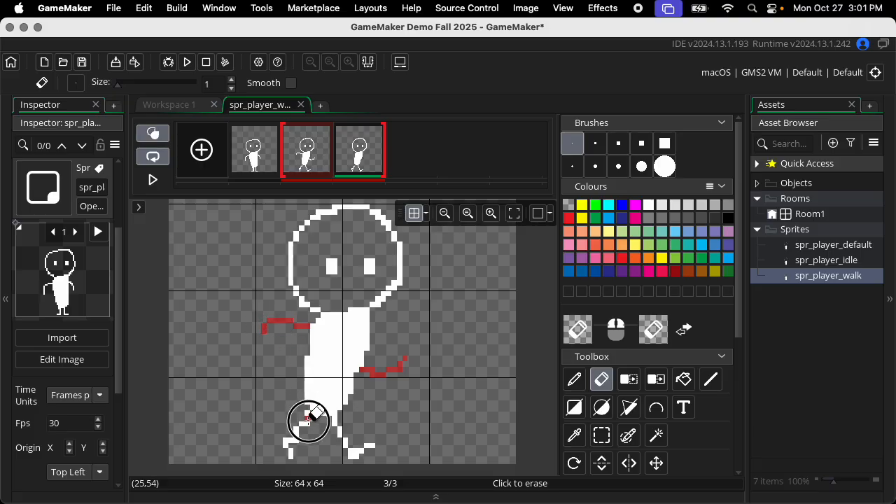
mouse_move(308, 418)
left_mouse_down()
mouse_move(296, 450)
mouse_move(334, 419)
mouse_move(356, 450)
mouse_move(378, 437)
mouse_move(370, 432)
mouse_move(385, 434)
left_mouse_up()
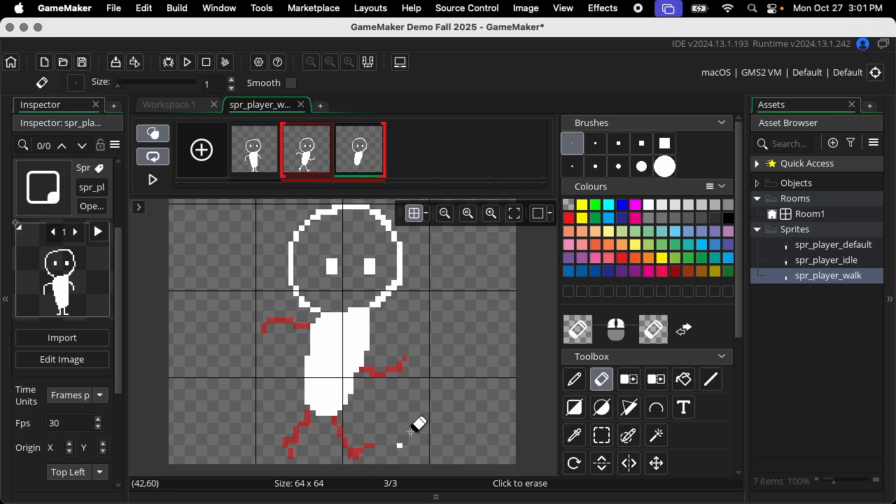
Draw two arms in white pencil, the right one curving down from the torso and the left one bent up at the hand.
left_click(574, 380)
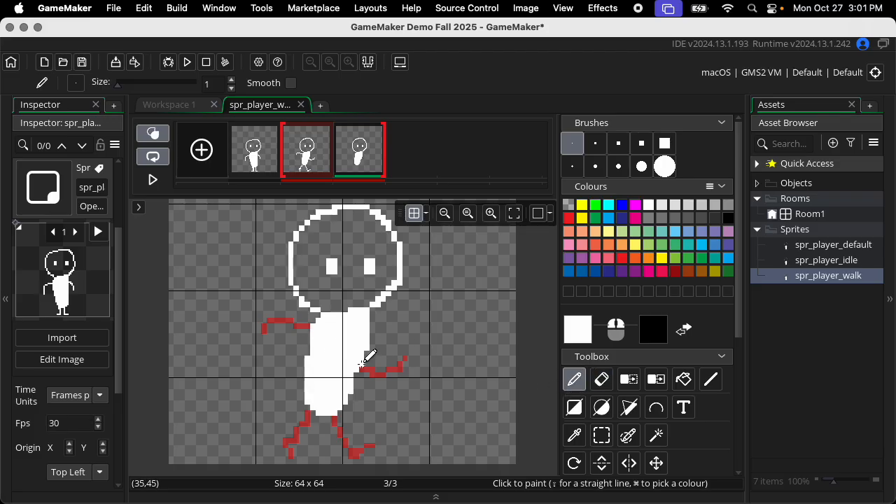
mouse_move(372, 339)
left_mouse_down()
mouse_move(400, 381)
mouse_move(395, 407)
left_mouse_up()
left_click(373, 397)
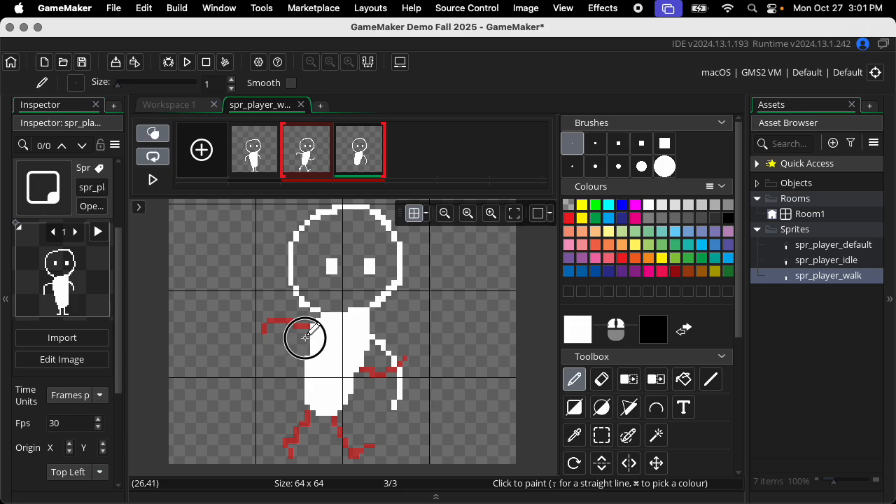
left_click_drag(268, 304, 293, 327)
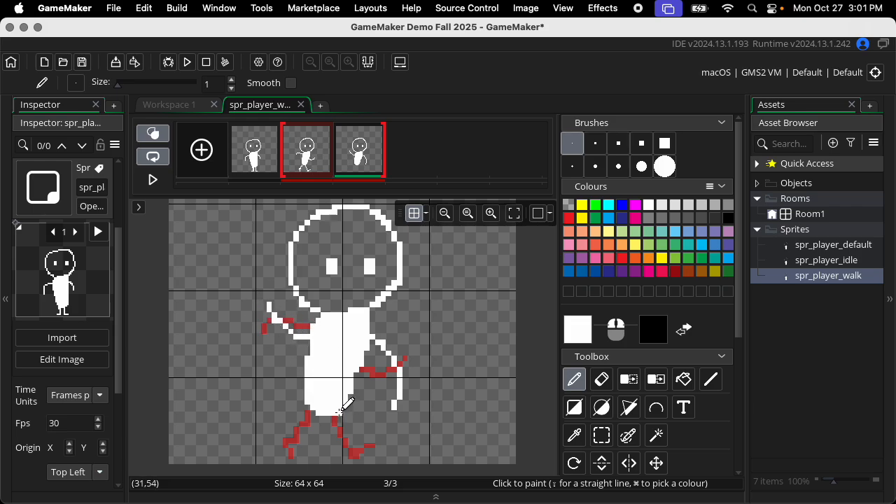
mouse_move(339, 407)
left_mouse_down()
mouse_move(344, 414)
mouse_move(304, 424)
mouse_move(334, 418)
mouse_move(308, 460)
left_mouse_up()
key("super+z")
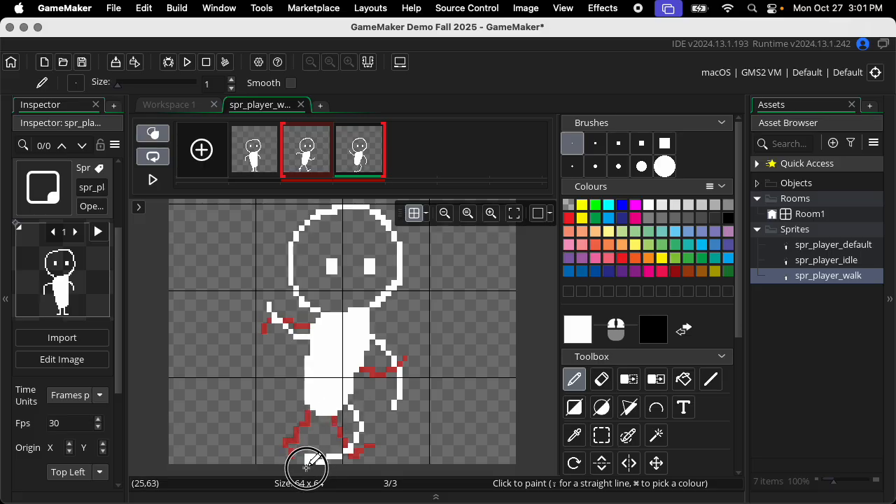
mouse_move(324, 418)
left_mouse_down()
mouse_move(366, 450)
mouse_move(393, 435)
left_mouse_up()
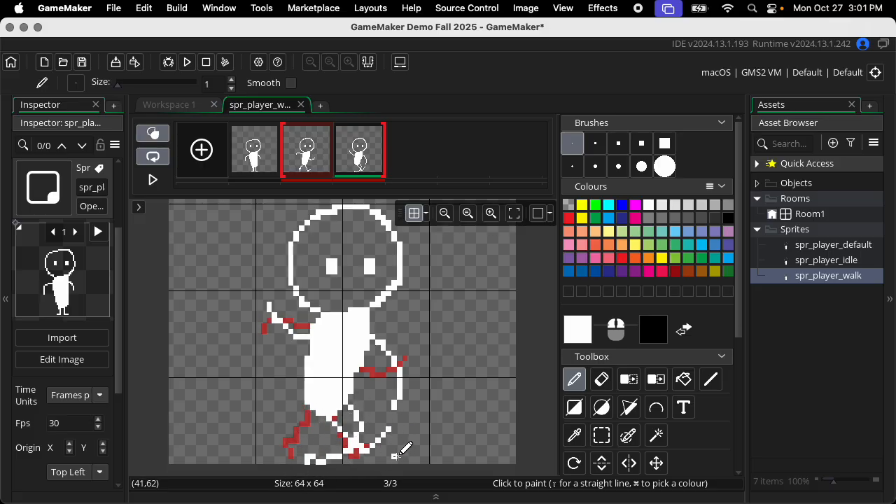
key("super+z")
key("super+z")
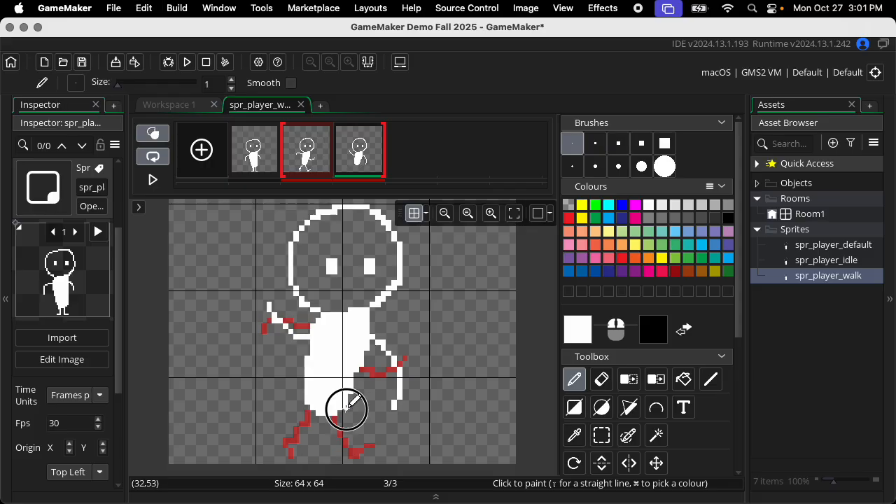
Draw two crossing legs below the torso, one bent out to the left and the other slanting right, and save the project.
mouse_move(346, 409)
left_mouse_down()
mouse_move(284, 430)
mouse_move(286, 456)
left_mouse_up()
mouse_move(323, 417)
left_mouse_down()
mouse_move(344, 444)
mouse_move(356, 444)
left_mouse_up()
key("super+s")
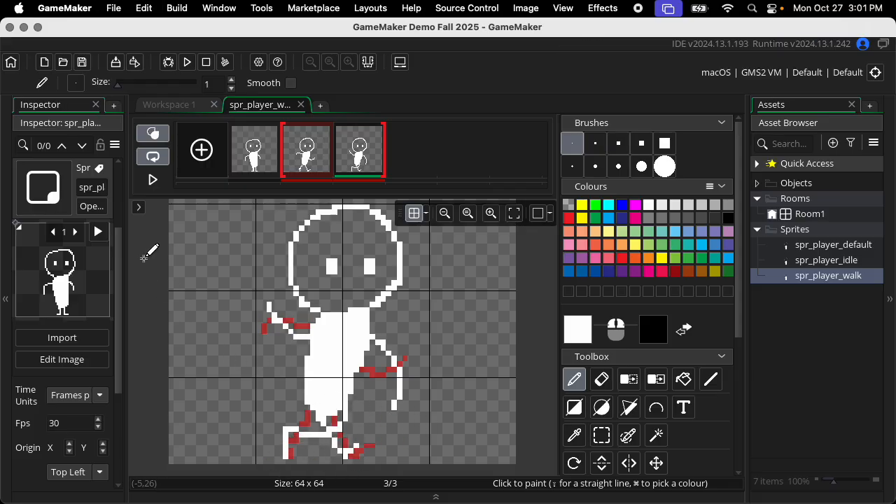
Delete the first frame, the standing pose, from the walk sprite.
left_click(255, 161)
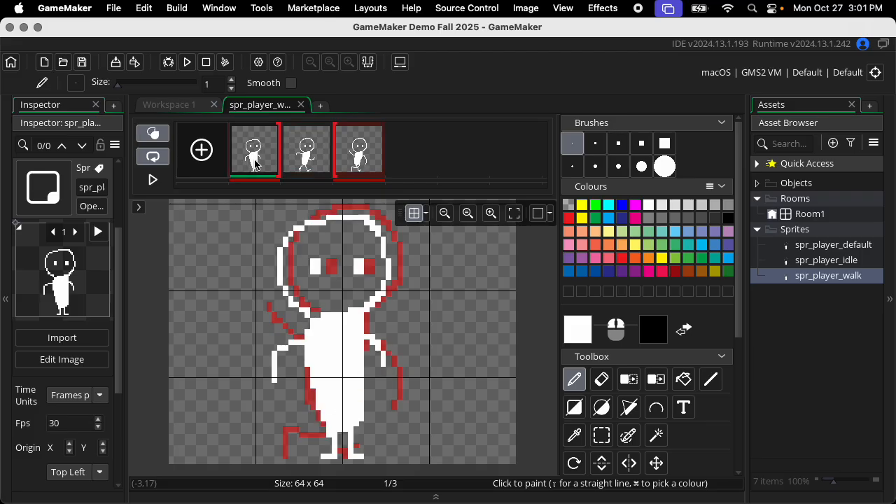
key("Delete")
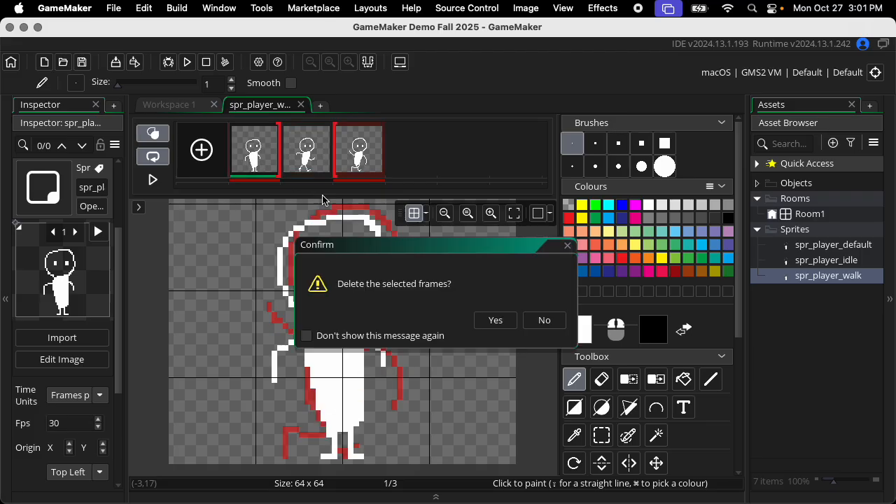
left_click(495, 320)
Play the walk animation preview, set the sprite's speed to 6 fps and save the project.
left_click(96, 259)
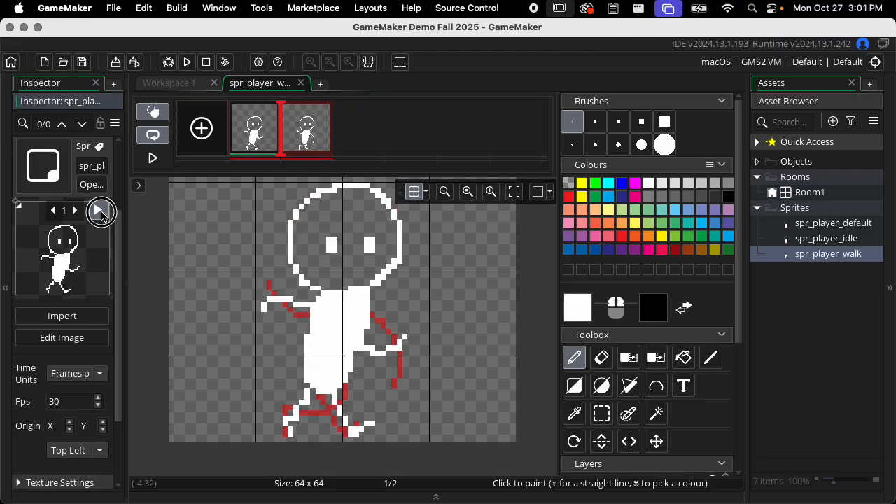
left_click(99, 210)
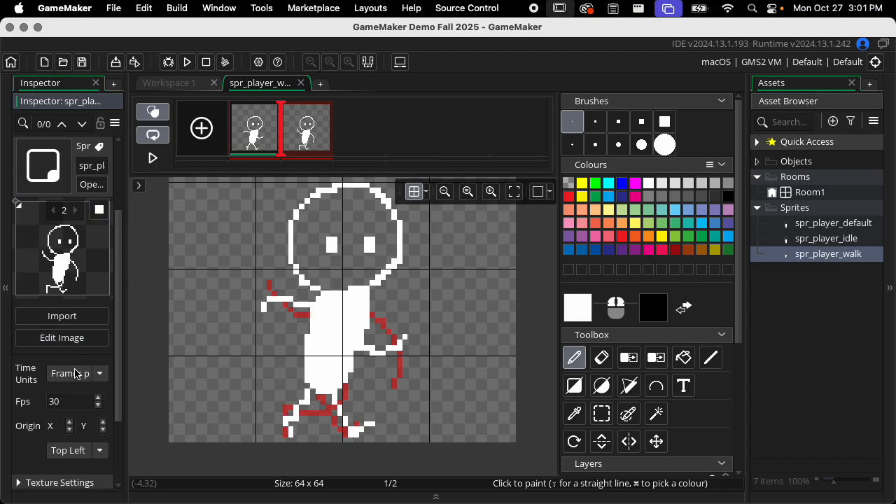
type("6")
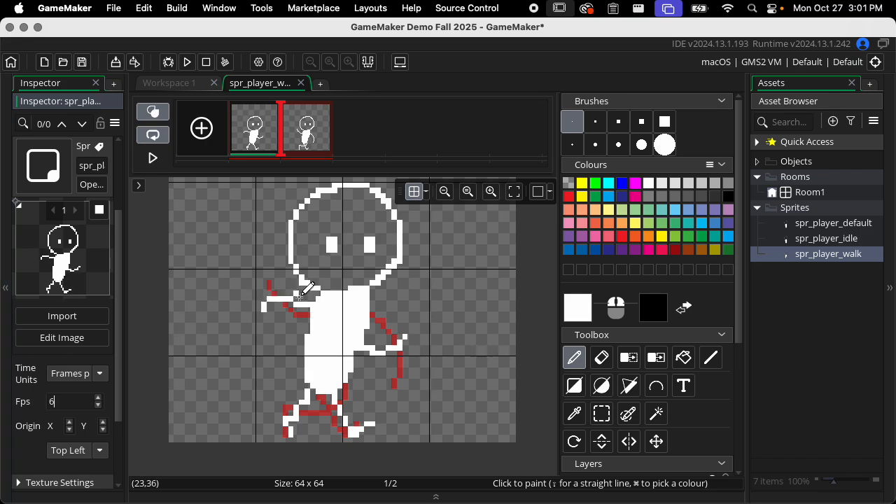
key("super+s")
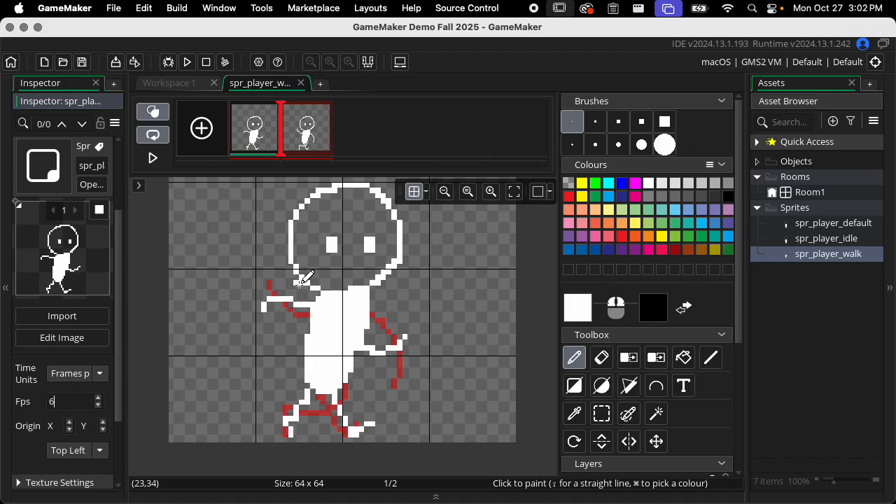
Close the image editor of spr_player_walk and return to the workspace.
left_click(821, 276)
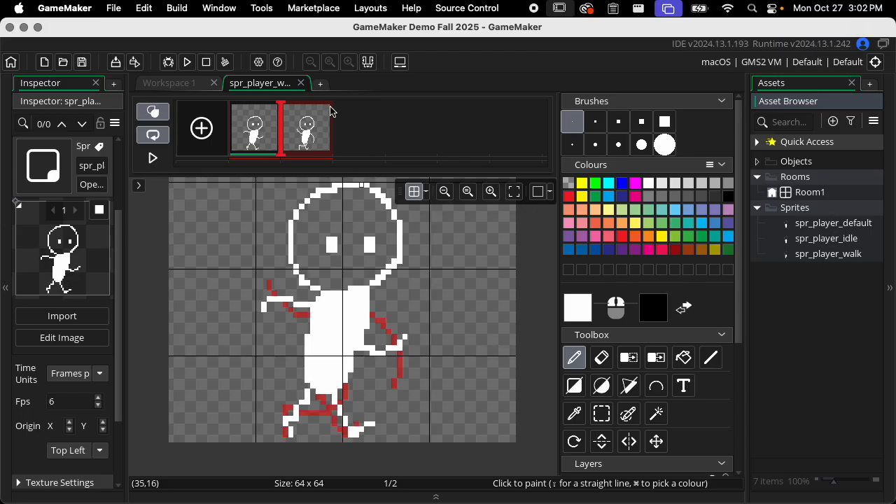
left_click(371, 117)
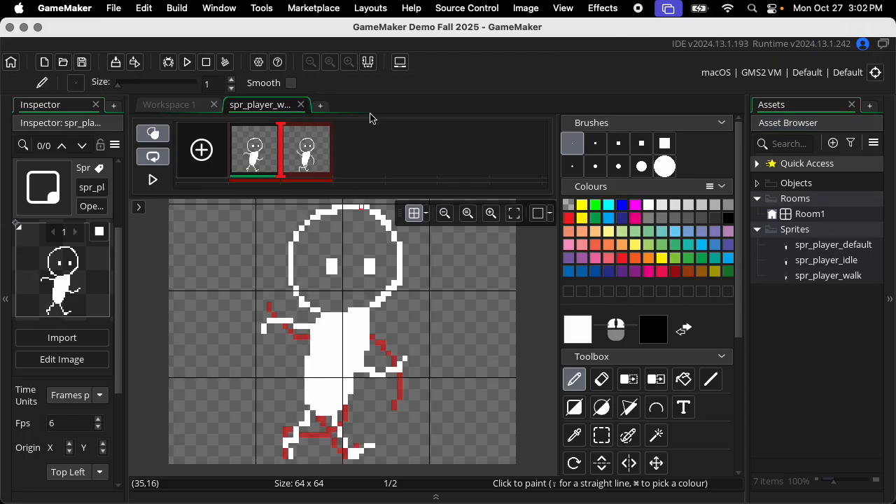
left_click(301, 104)
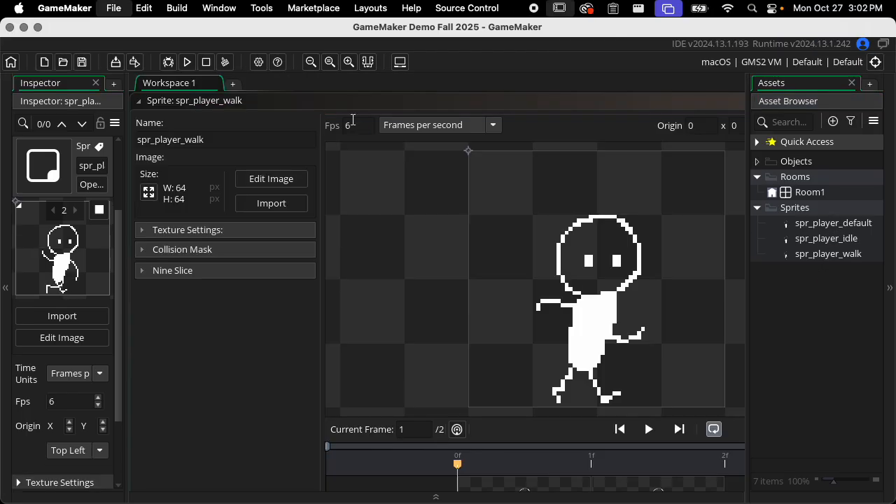
Duplicate spr_player_default, name the copy spr_player_jump and save the project.
left_click(822, 225)
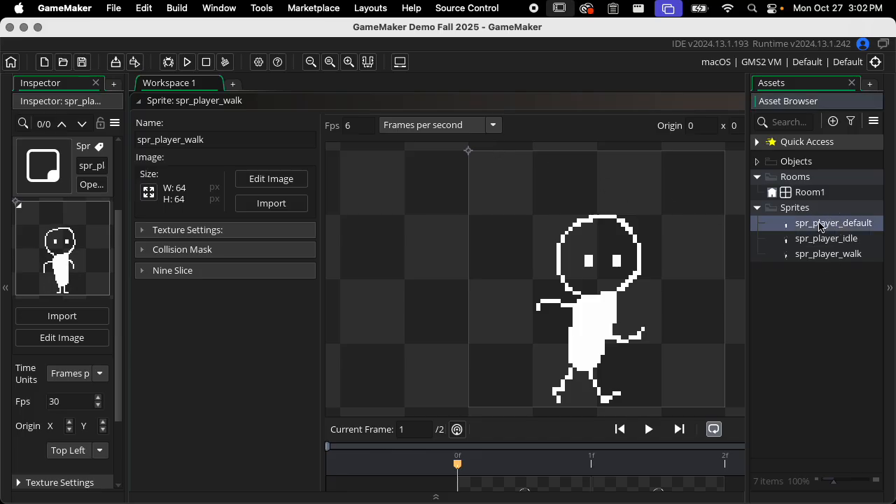
right_click(821, 225)
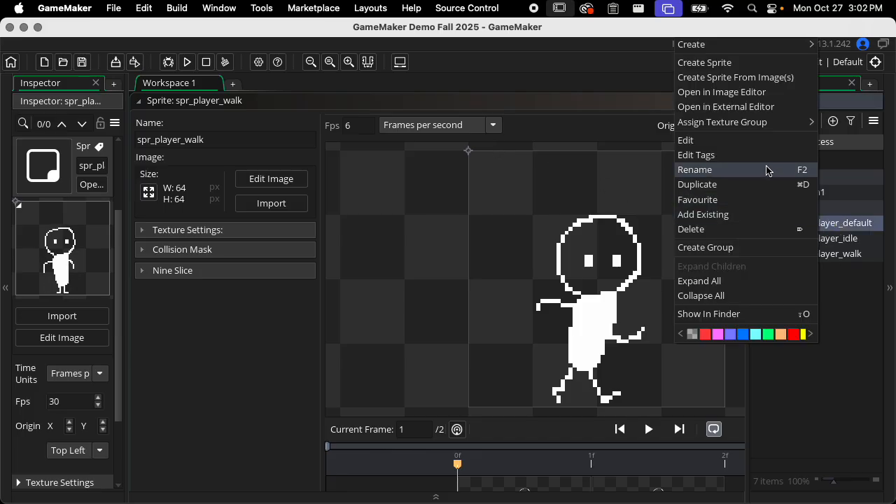
left_click(766, 188)
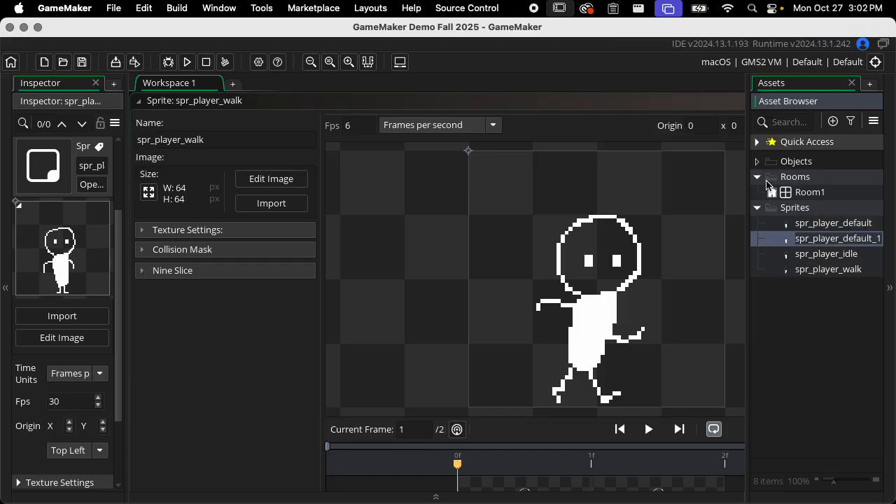
key("Return")
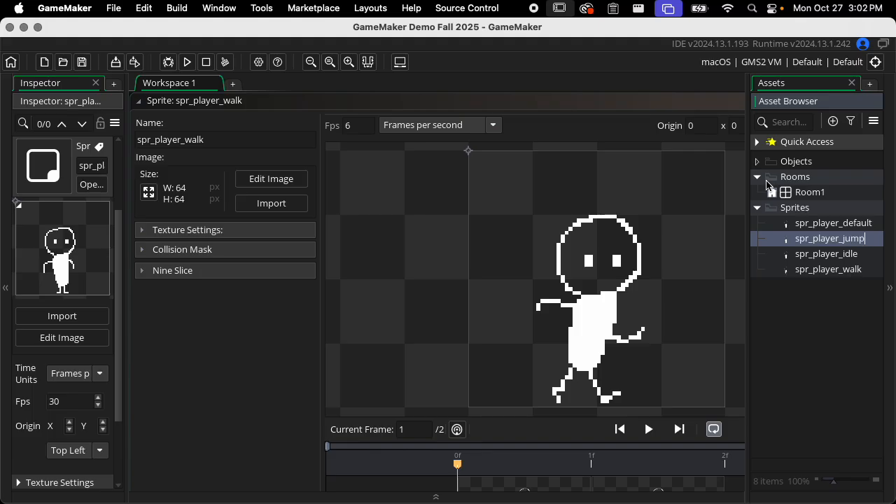
key("Return")
key("super+s")
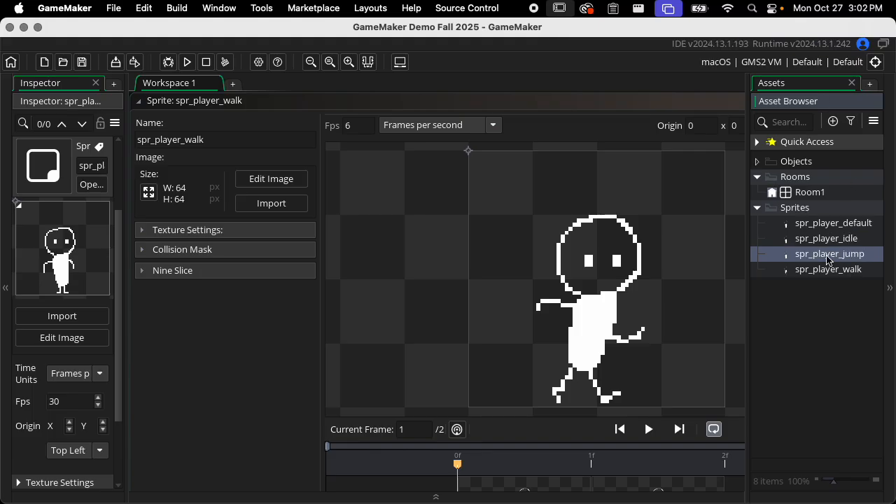
Open spr_player_jump for image editing, add a blank second frame and show the first frame through it with onion skinning.
double_click(805, 255)
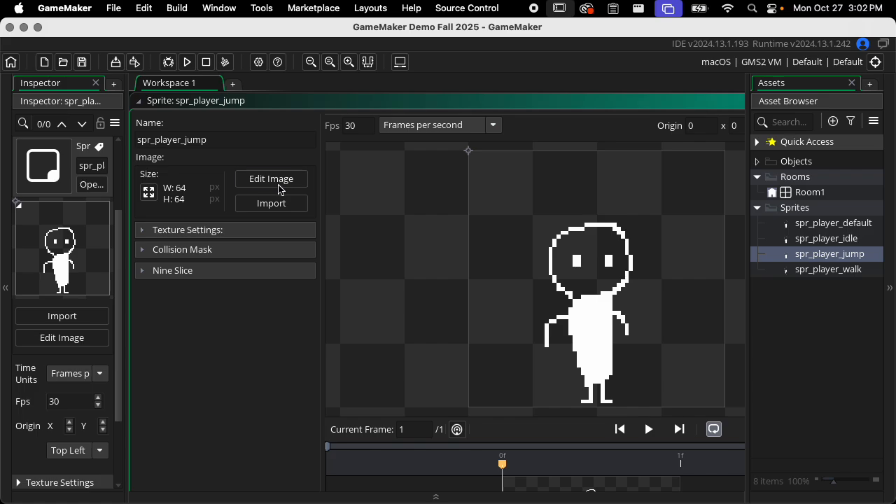
left_click(279, 180)
left_click(200, 150)
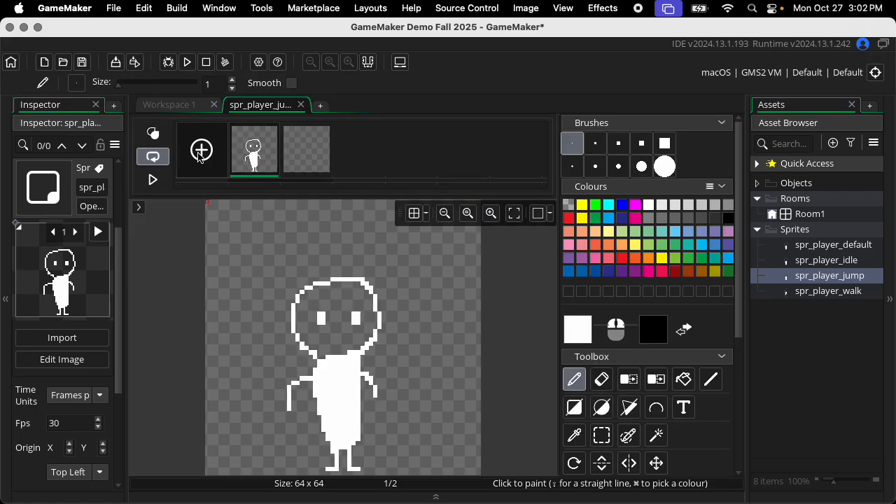
left_click(306, 149)
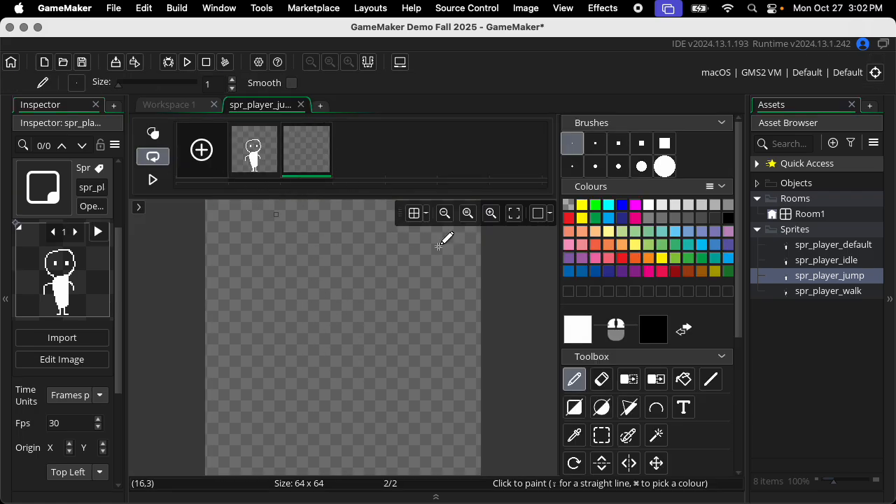
left_click(154, 133)
scroll(444, 282, "down", 3)
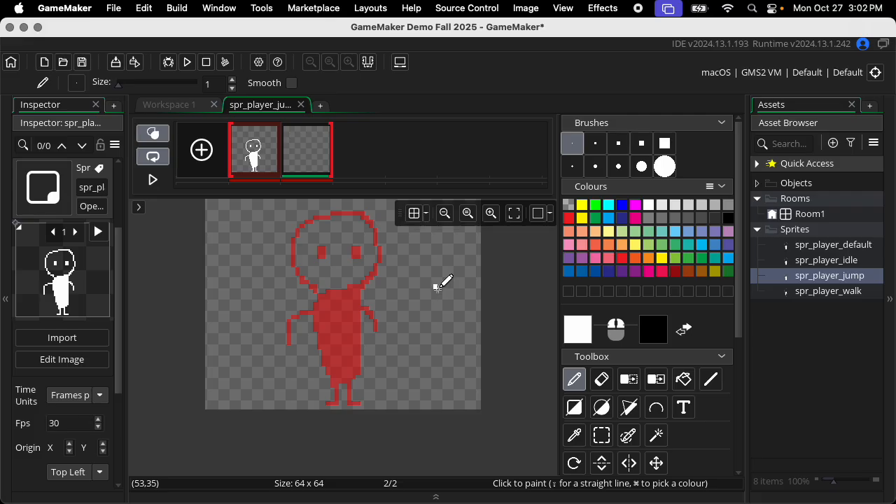
scroll(437, 285, "up", 2)
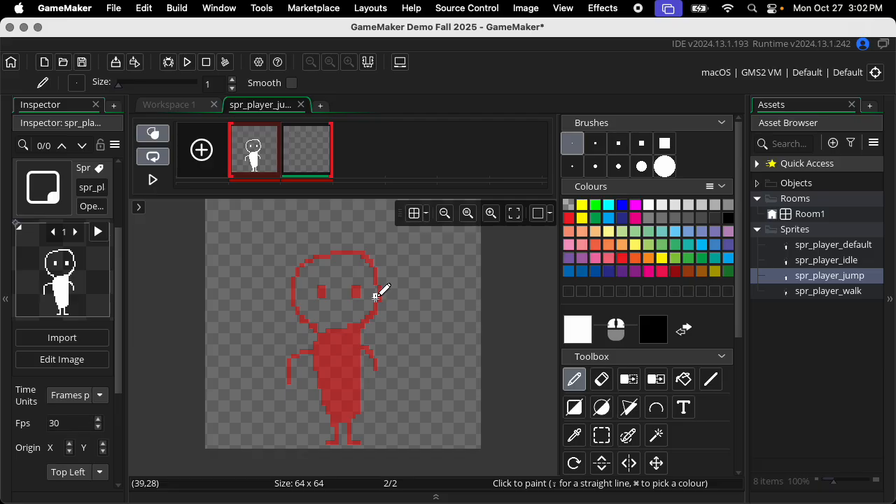
Show the canvas grid and draw a white head outline with two raised eyes on the second frame of spr_player_jump.
left_click_drag(316, 248, 386, 285)
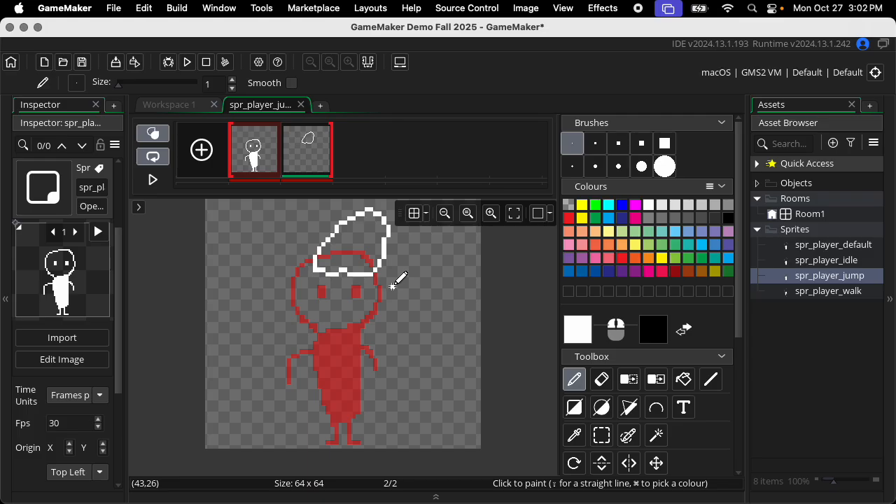
key("super+z")
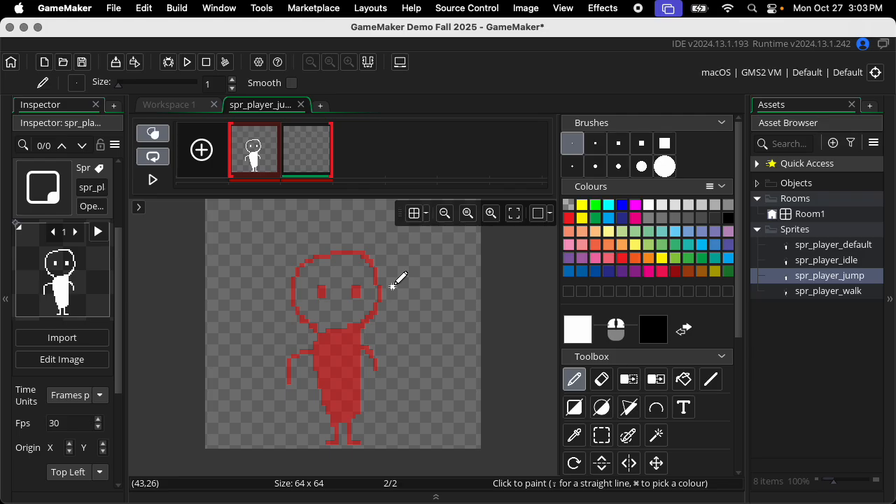
left_click(414, 214)
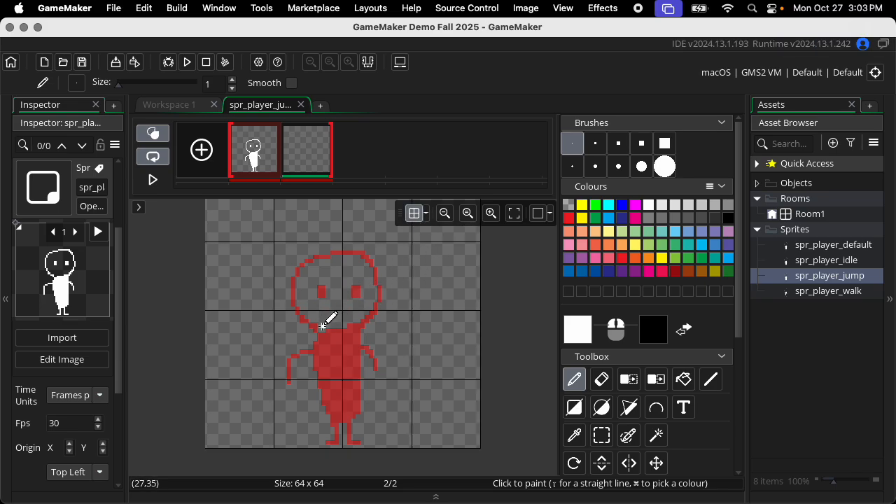
mouse_move(322, 326)
left_mouse_down()
mouse_move(302, 280)
mouse_move(322, 248)
mouse_move(371, 248)
mouse_move(385, 306)
mouse_move(330, 324)
mouse_move(318, 313)
mouse_move(326, 287)
mouse_move(358, 297)
left_mouse_up()
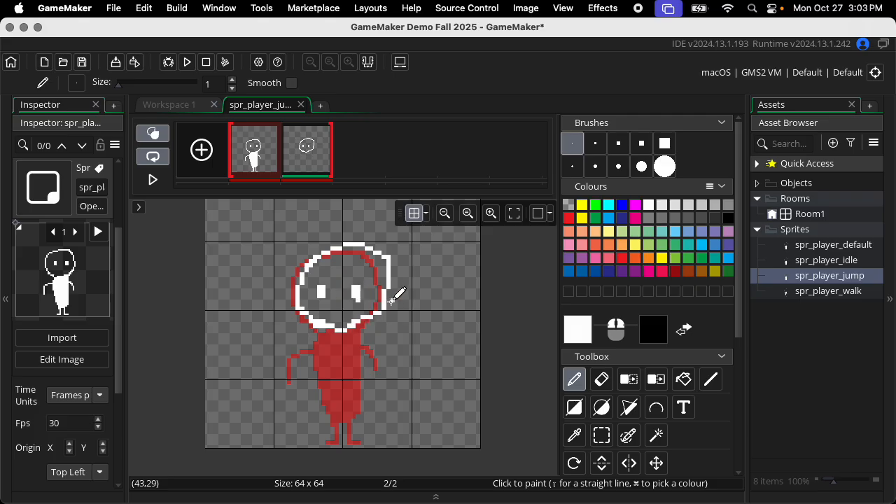
key("super+z")
key("super+z")
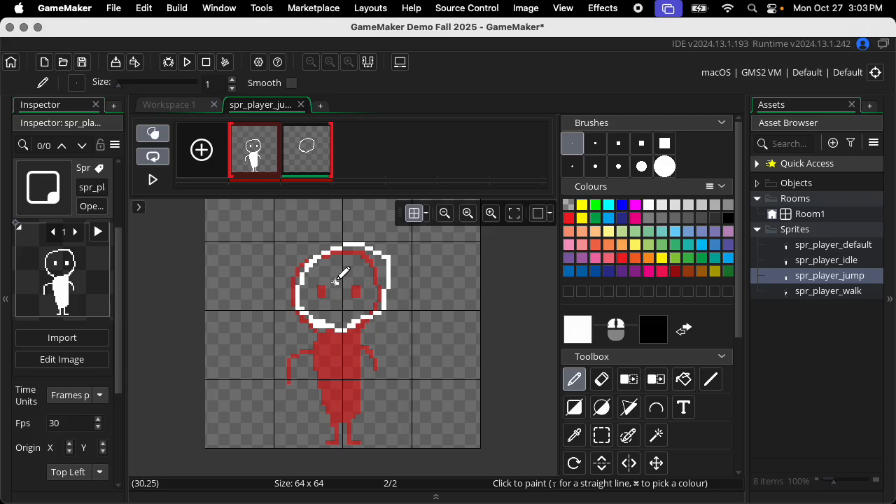
mouse_move(336, 280)
left_mouse_down()
mouse_move(329, 274)
mouse_move(369, 271)
mouse_move(370, 281)
left_mouse_up()
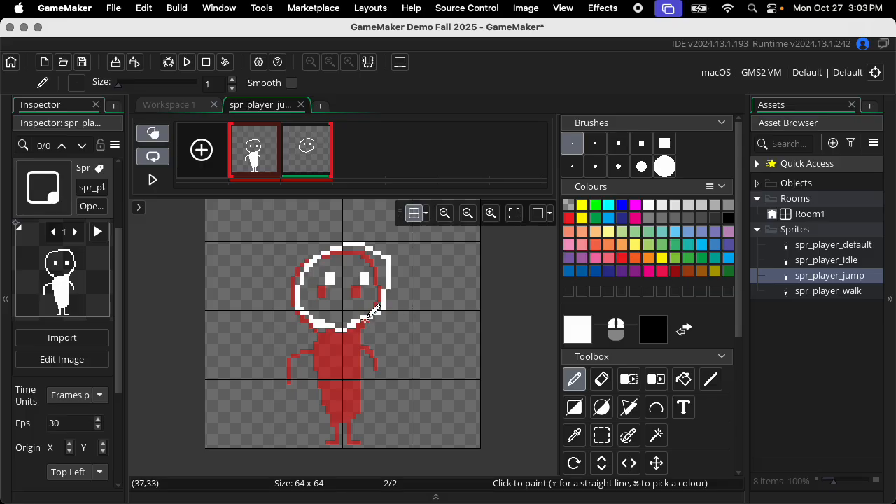
Draw the body outline below the head on the second frame and fill it with white.
mouse_move(365, 316)
left_mouse_down()
mouse_move(342, 382)
mouse_move(325, 367)
mouse_move(332, 329)
mouse_move(360, 374)
mouse_move(327, 403)
mouse_move(320, 327)
left_mouse_up()
key("super+z")
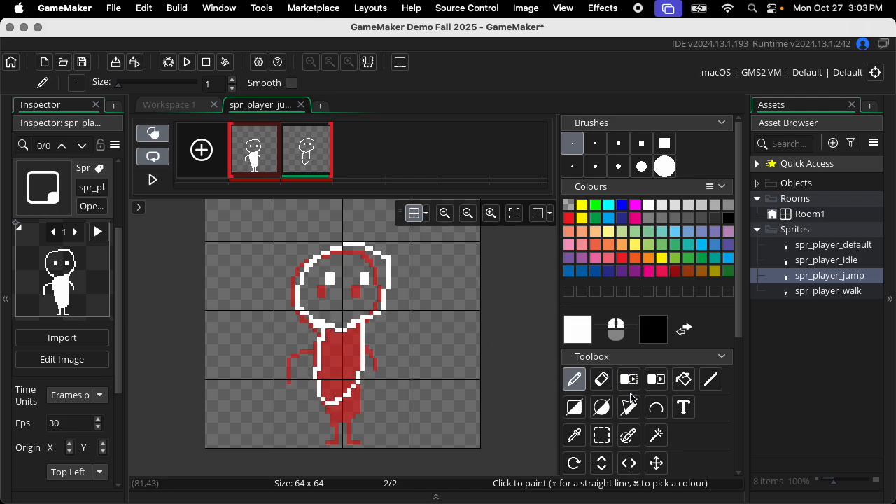
left_click(683, 379)
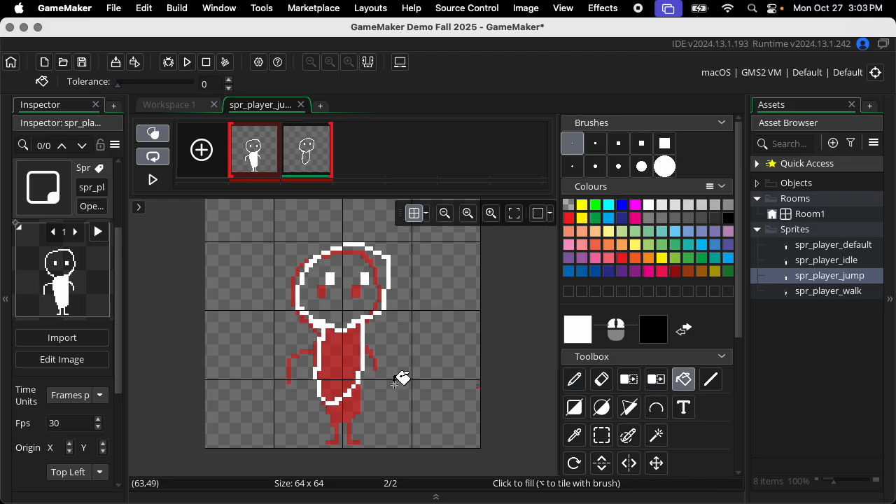
left_click(355, 362)
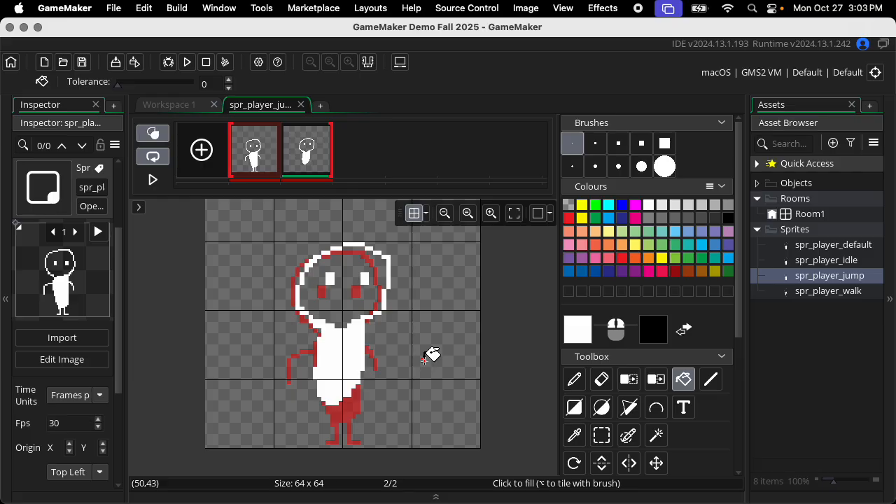
Draw two outstretched arms and two legs swept back to the left on the second frame with the one-pixel pencil.
left_click(574, 379)
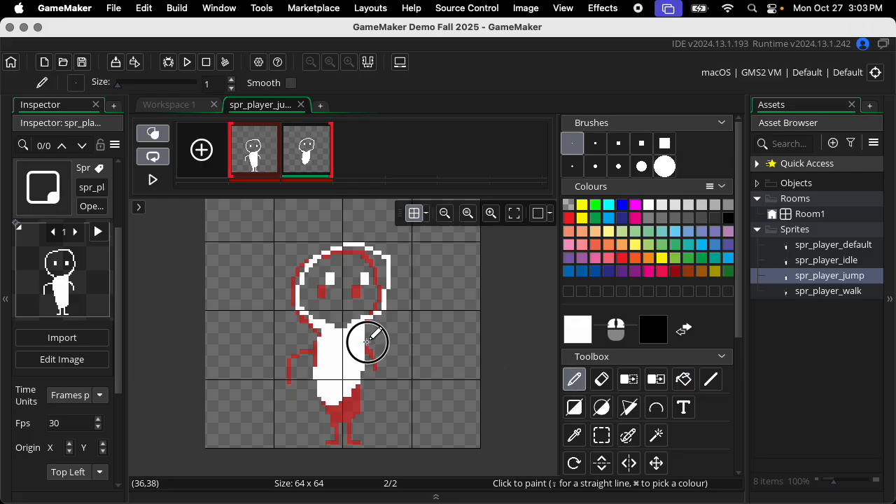
left_click_drag(367, 341, 392, 381)
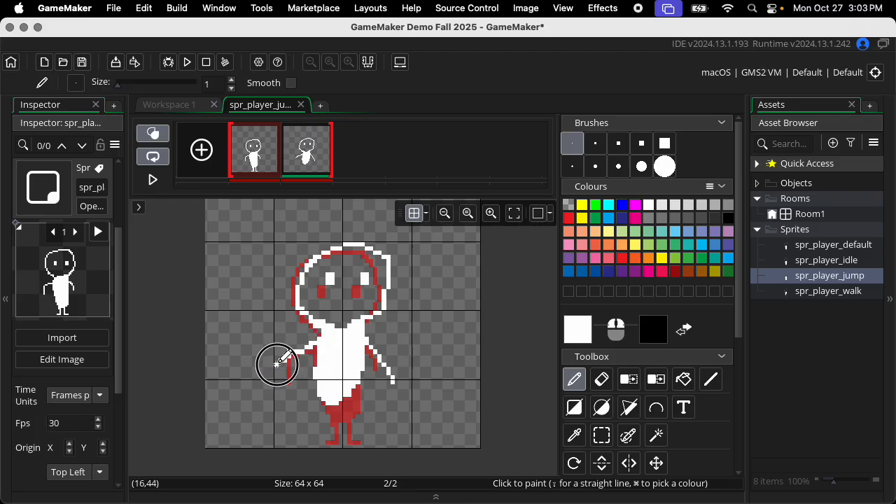
mouse_move(321, 398)
left_mouse_down()
mouse_move(295, 423)
mouse_move(291, 442)
mouse_move(330, 411)
mouse_move(308, 433)
left_mouse_up()
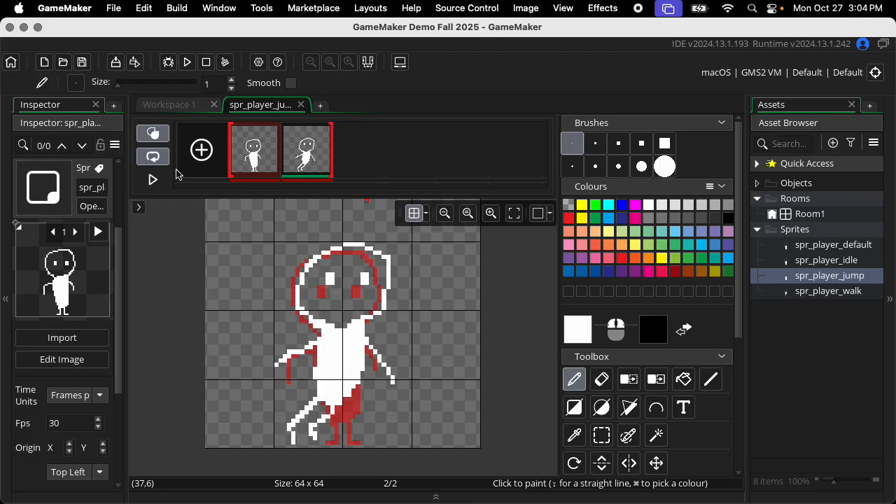
Add a blank third frame and draw the head outline with two eyes slightly lower than in the previous frame.
left_click(207, 153)
left_click(345, 155)
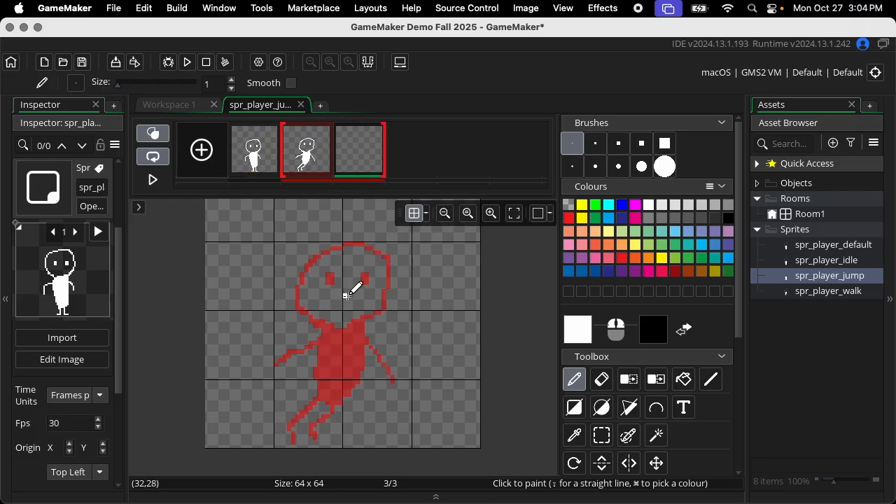
mouse_move(331, 328)
left_mouse_down()
mouse_move(301, 268)
mouse_move(333, 246)
mouse_move(374, 248)
mouse_move(391, 289)
mouse_move(357, 324)
mouse_move(332, 326)
left_mouse_up()
mouse_move(335, 279)
left_mouse_down()
mouse_move(335, 292)
mouse_move(361, 286)
mouse_move(364, 301)
mouse_move(369, 294)
left_mouse_up()
key("super+z")
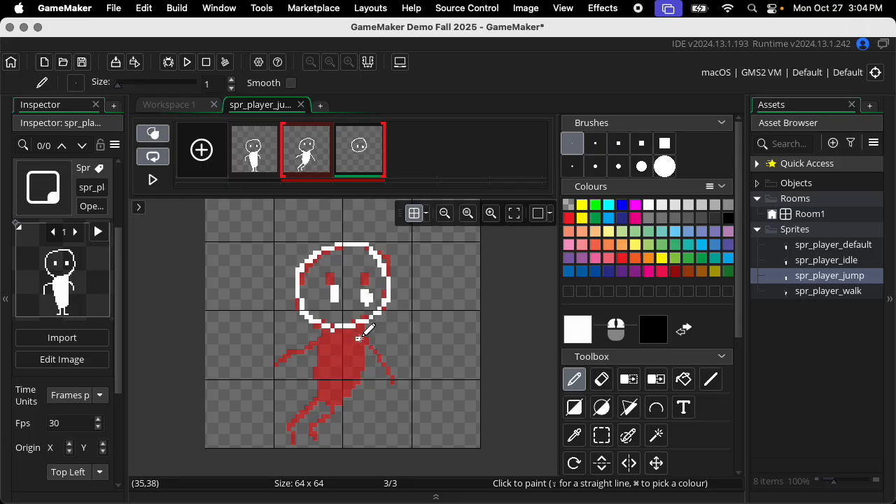
Outline a shorter body under the head on the third frame and fill it with white.
mouse_move(366, 325)
left_mouse_down()
mouse_move(362, 380)
mouse_move(327, 378)
mouse_move(316, 344)
mouse_move(333, 329)
left_mouse_up()
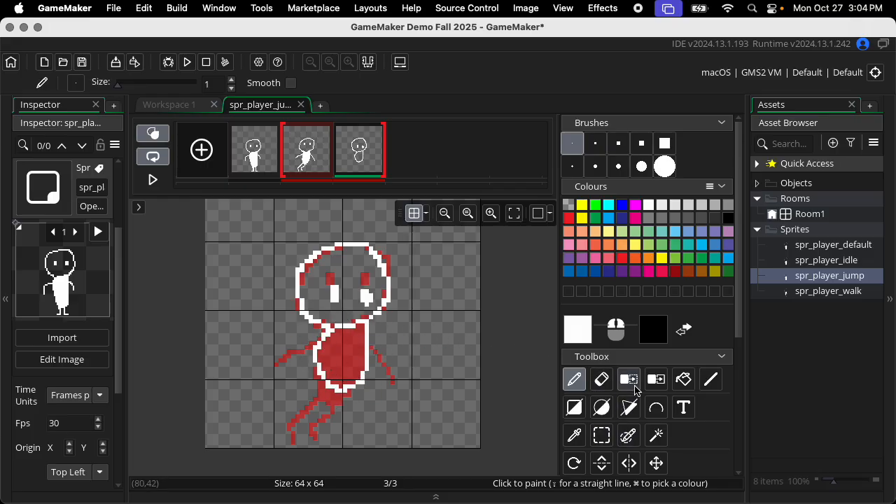
left_click(676, 381)
left_click(360, 355)
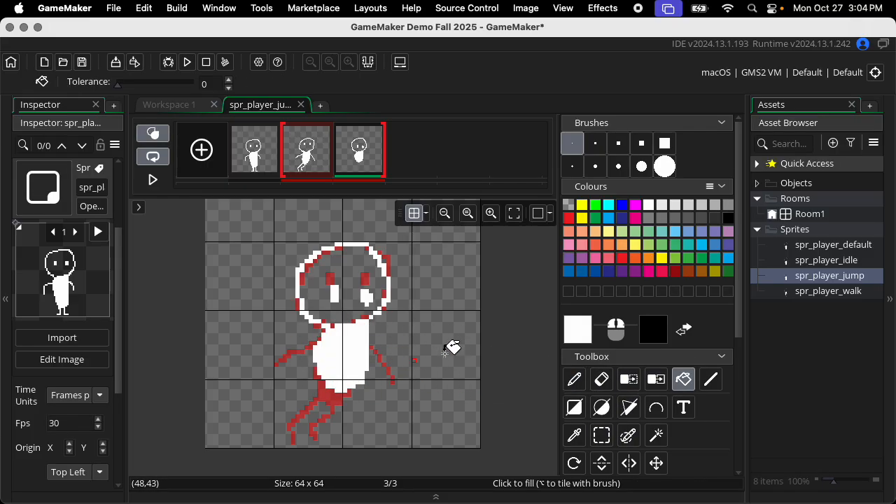
Draw two raised arms and two bent, spread legs on the third frame with the pencil, and save the project.
left_click(574, 379)
left_click_drag(281, 317, 306, 342)
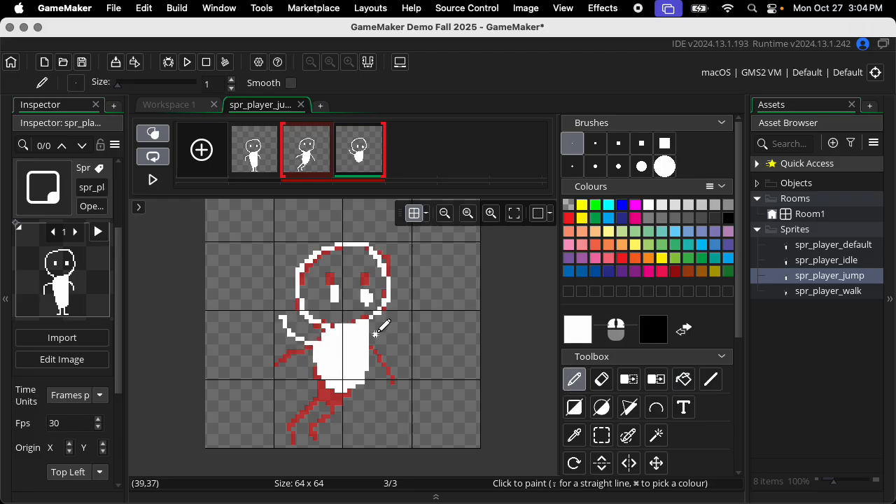
left_click(372, 343)
left_click_drag(371, 343, 410, 308)
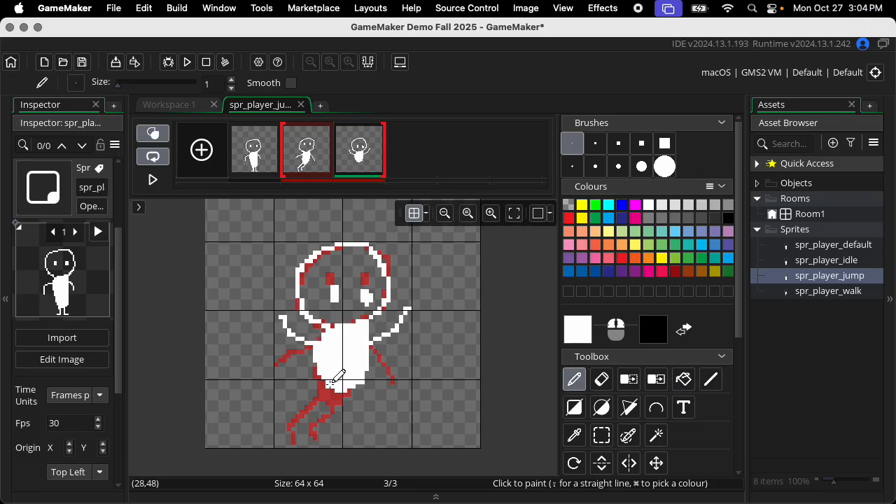
mouse_move(323, 390)
left_mouse_down()
mouse_move(306, 425)
mouse_move(298, 410)
left_mouse_up()
left_click_drag(351, 392, 379, 394)
key("super+s")
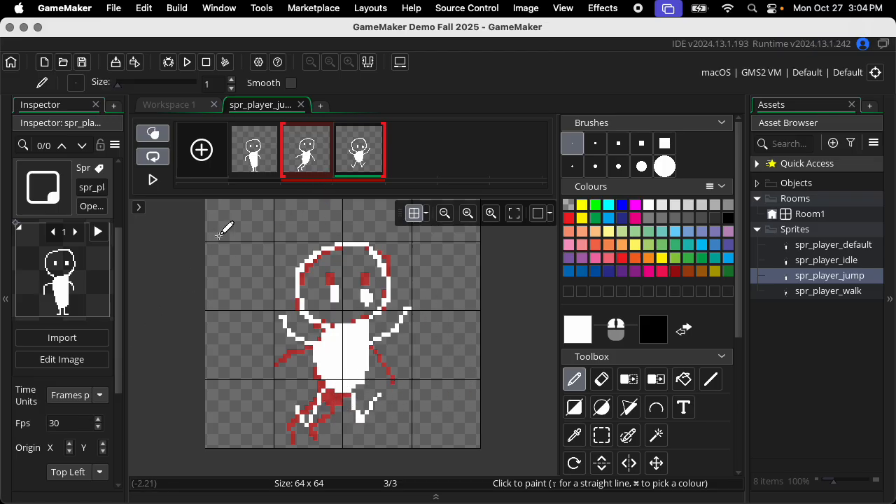
Delete the original standing frame from spr_player_jump, keeping only the two jump frames.
left_click(260, 160)
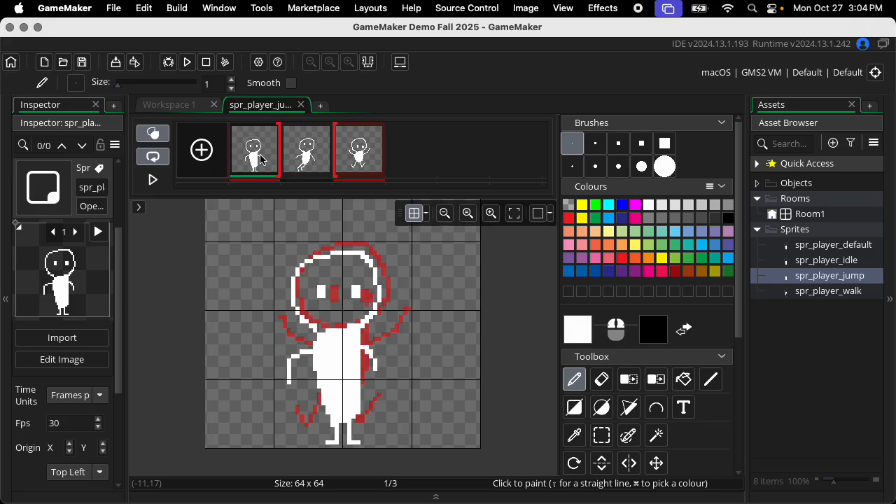
key("Delete")
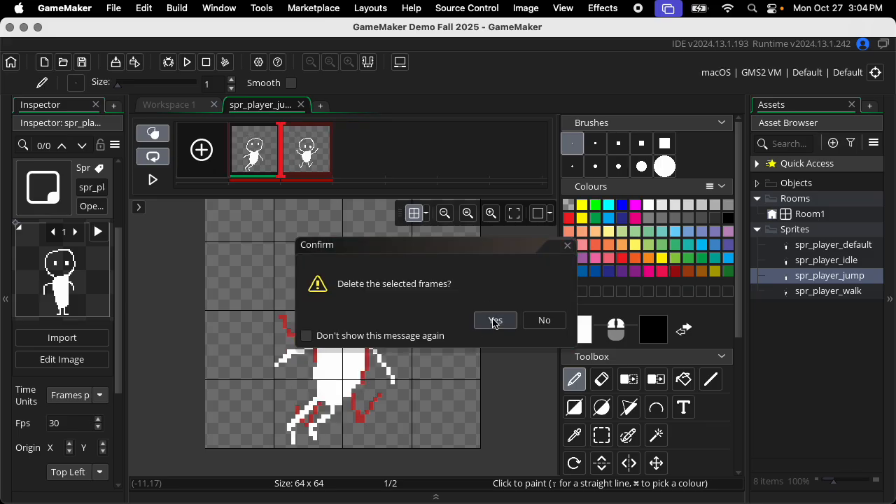
left_click(495, 320)
Set the speed of spr_player_jump to 2 fps, play its animation preview and save the project.
left_click(96, 235)
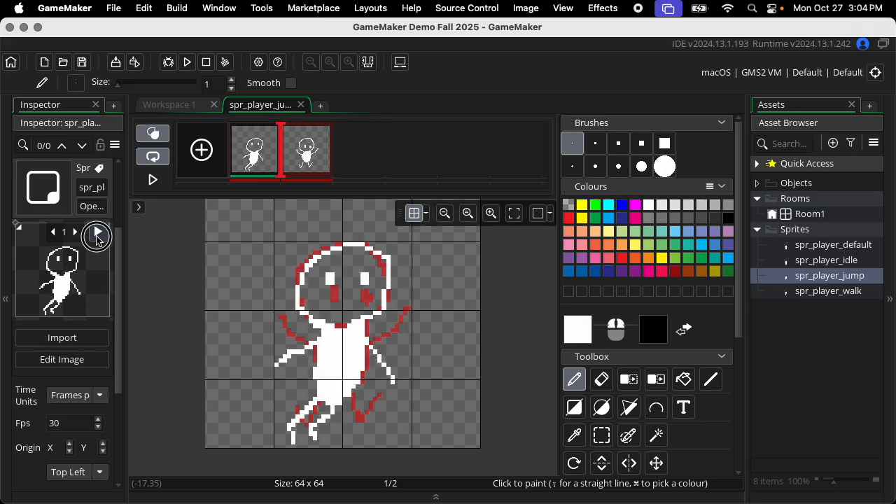
left_click_drag(80, 397, 41, 399)
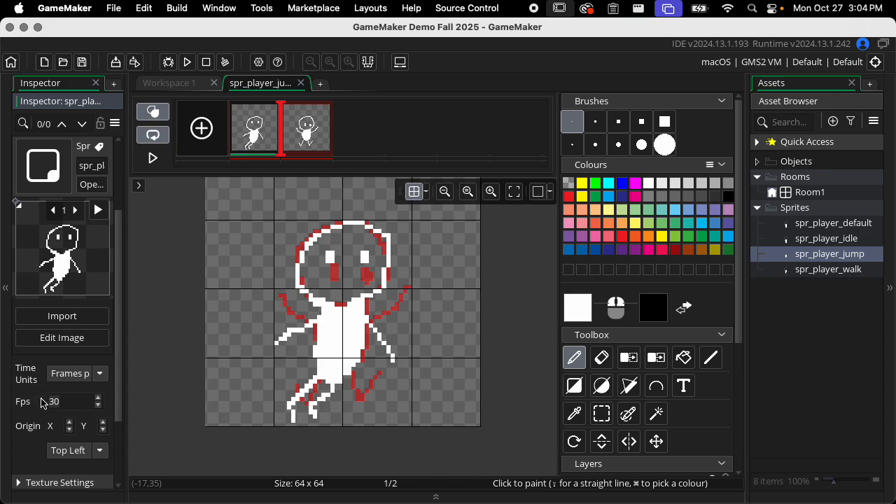
type("2")
key("Return")
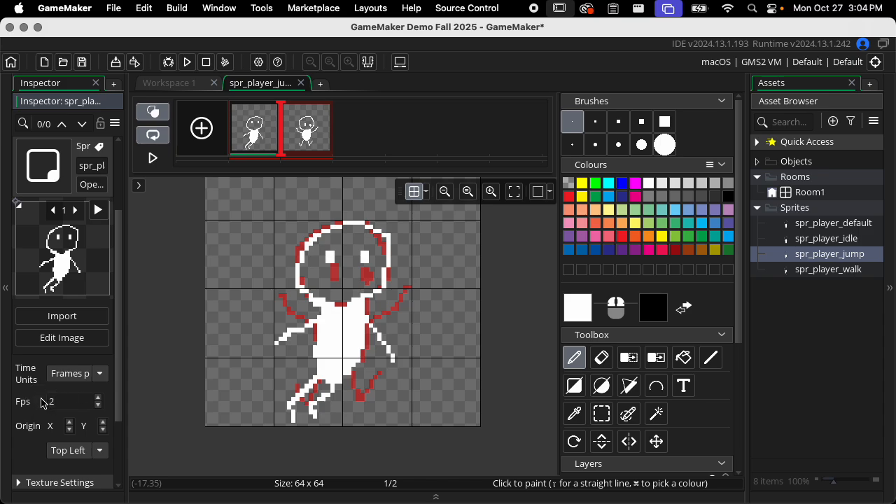
left_click(98, 210)
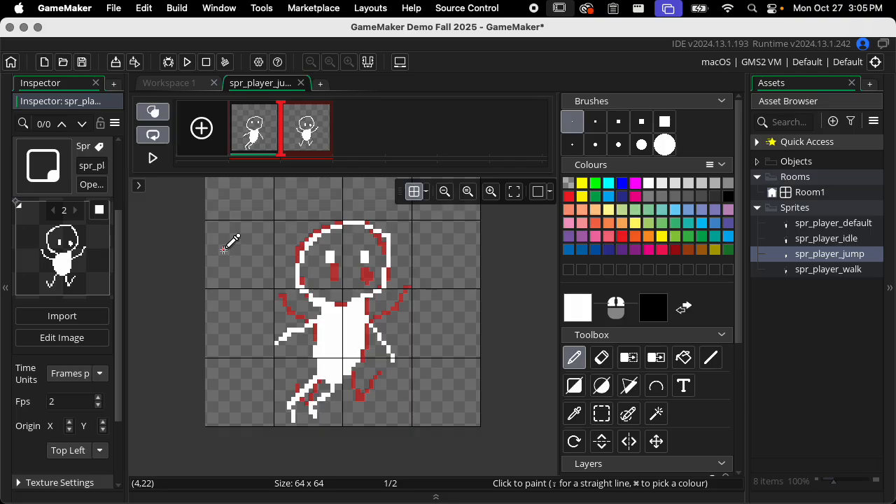
key("super+s")
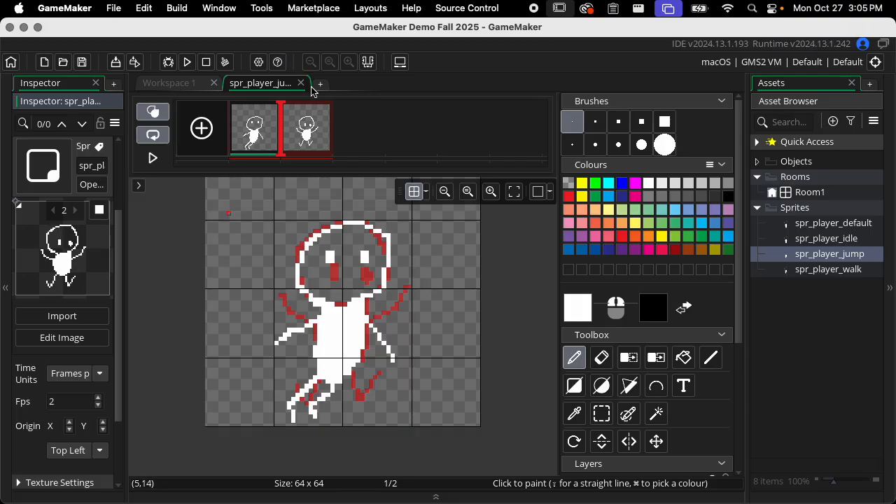
Close the image editor of spr_player_jump, return to the workspace and clear the asset selection.
left_click(305, 89)
left_click(301, 105)
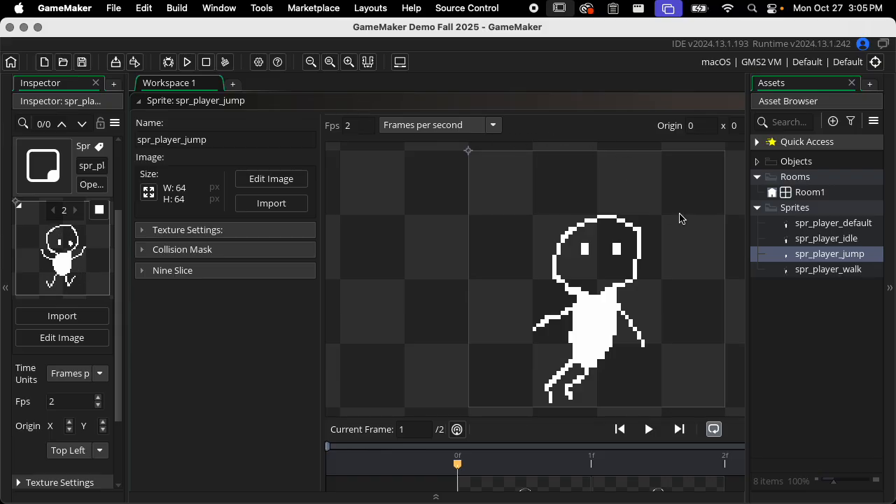
left_click(807, 304)
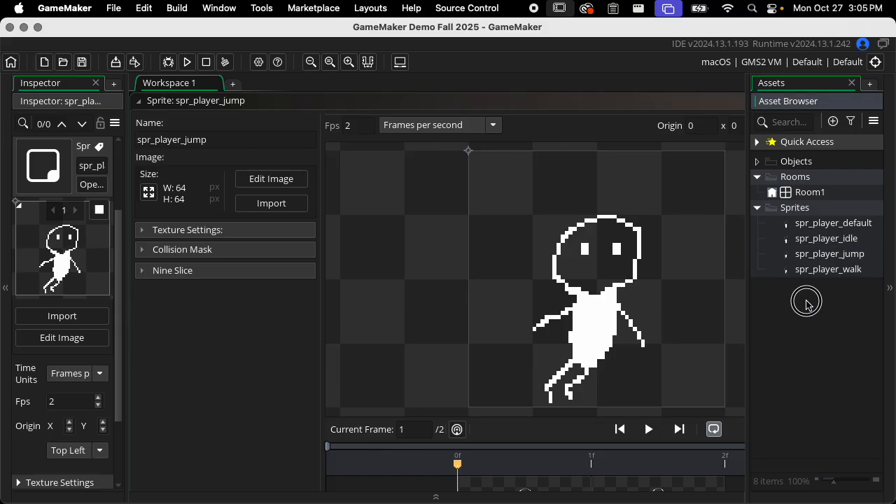
Select the default, idle, walk and jump player sprites one after another to review their previews and speeds.
left_click(825, 228)
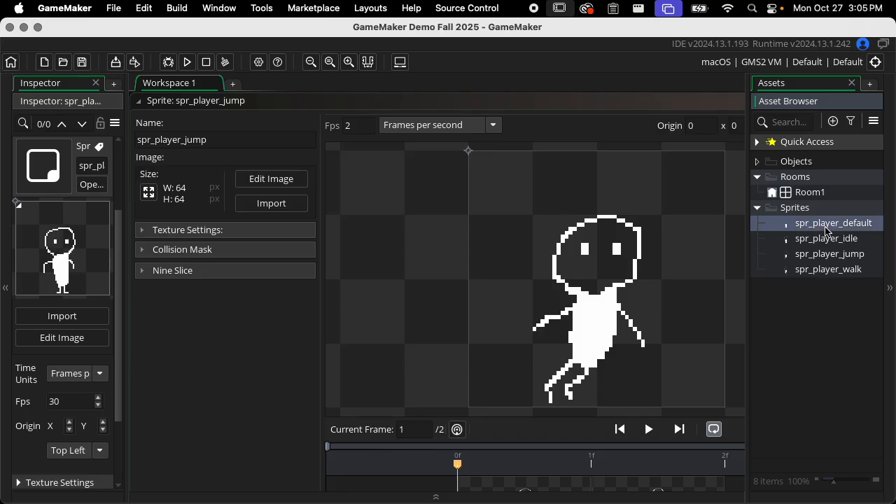
left_click(823, 243)
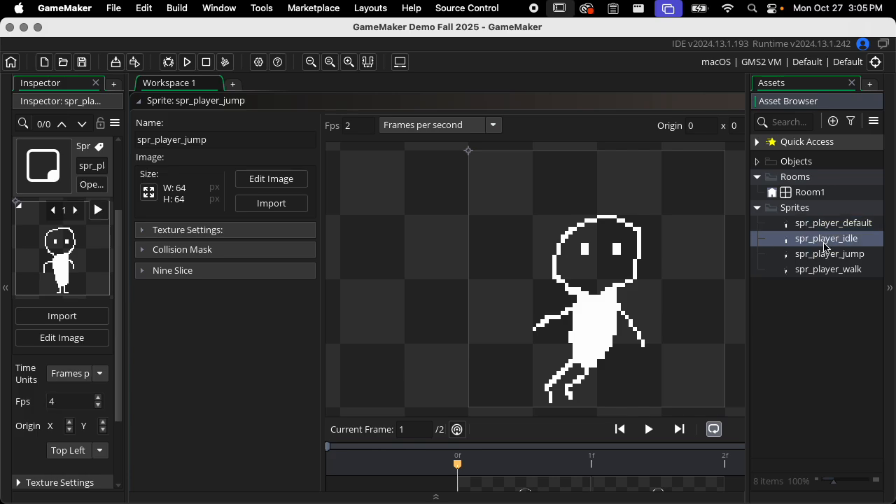
left_click(832, 270)
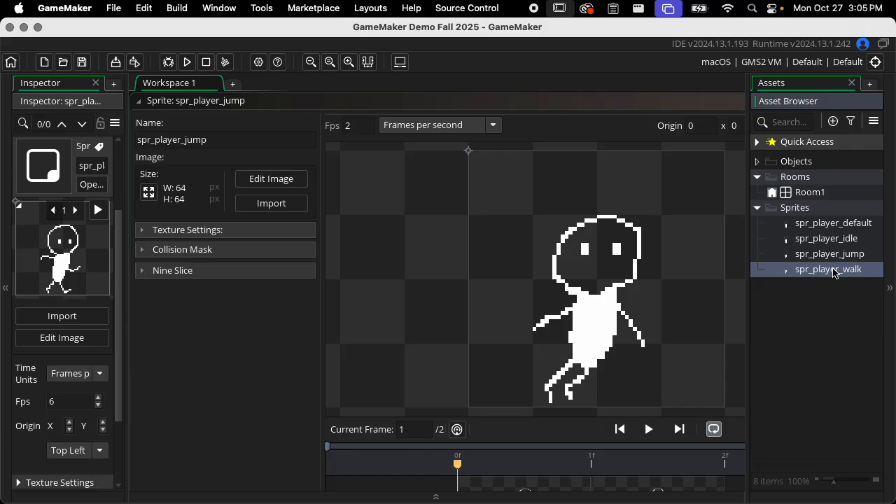
left_click(825, 255)
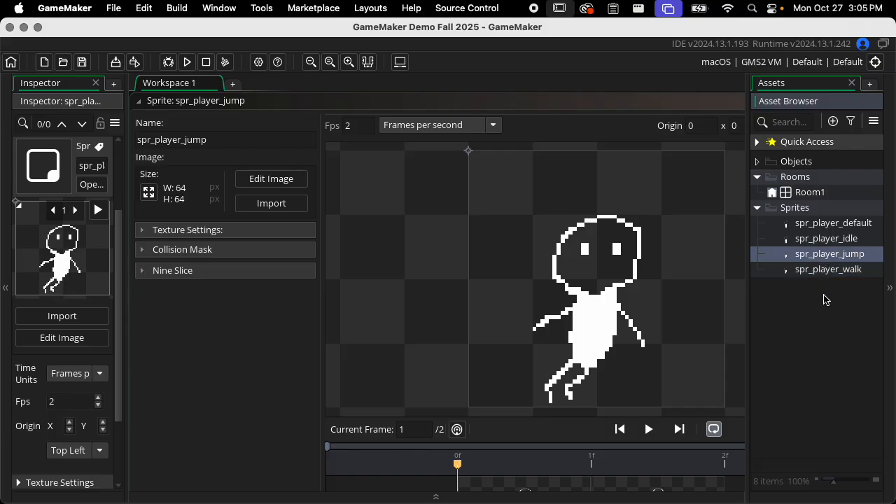